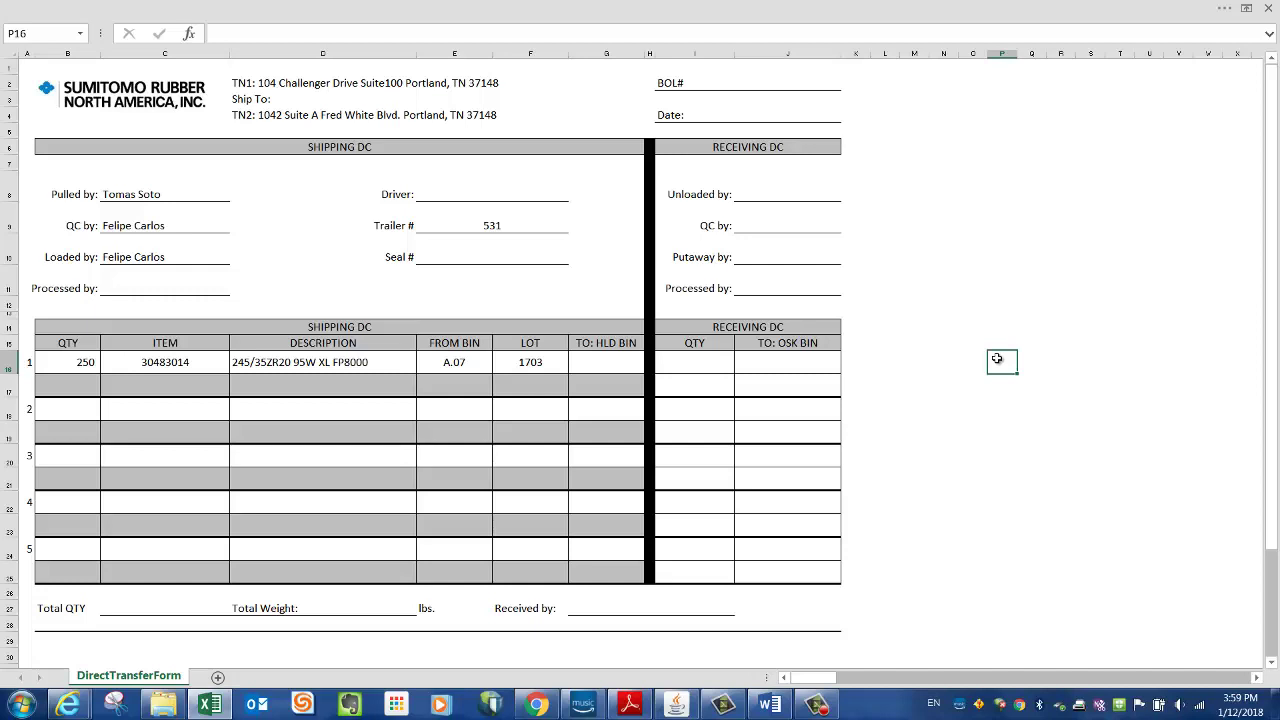
- Delete the three old names in C8:C10 and trailer number 531 in E9
drag(160, 197, 160, 257)
key(Delete)
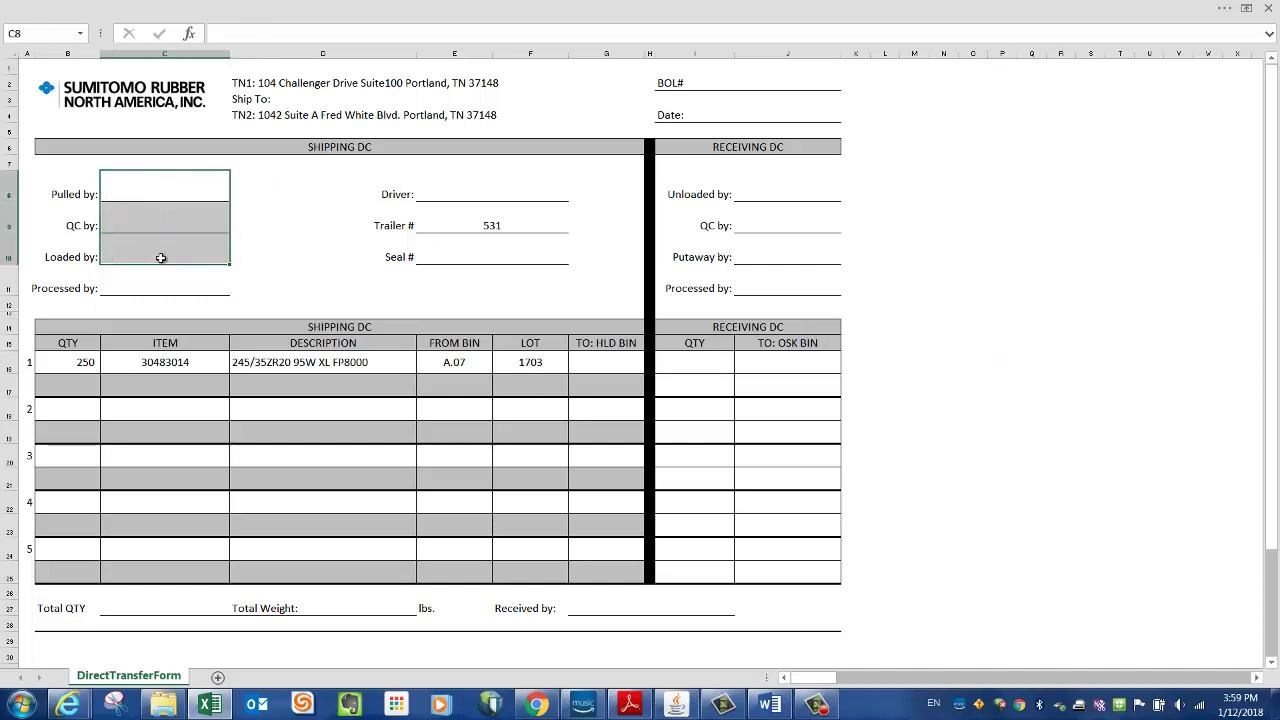
click(486, 222)
key(Delete)
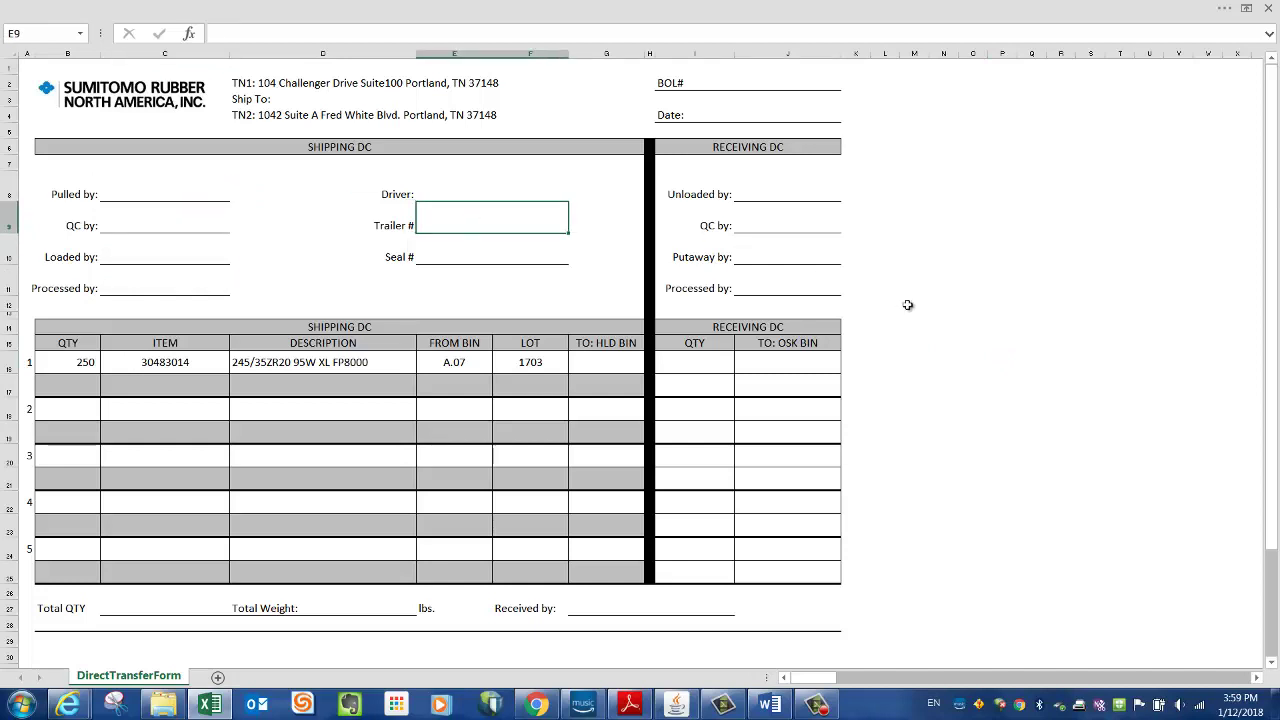
click(907, 305)
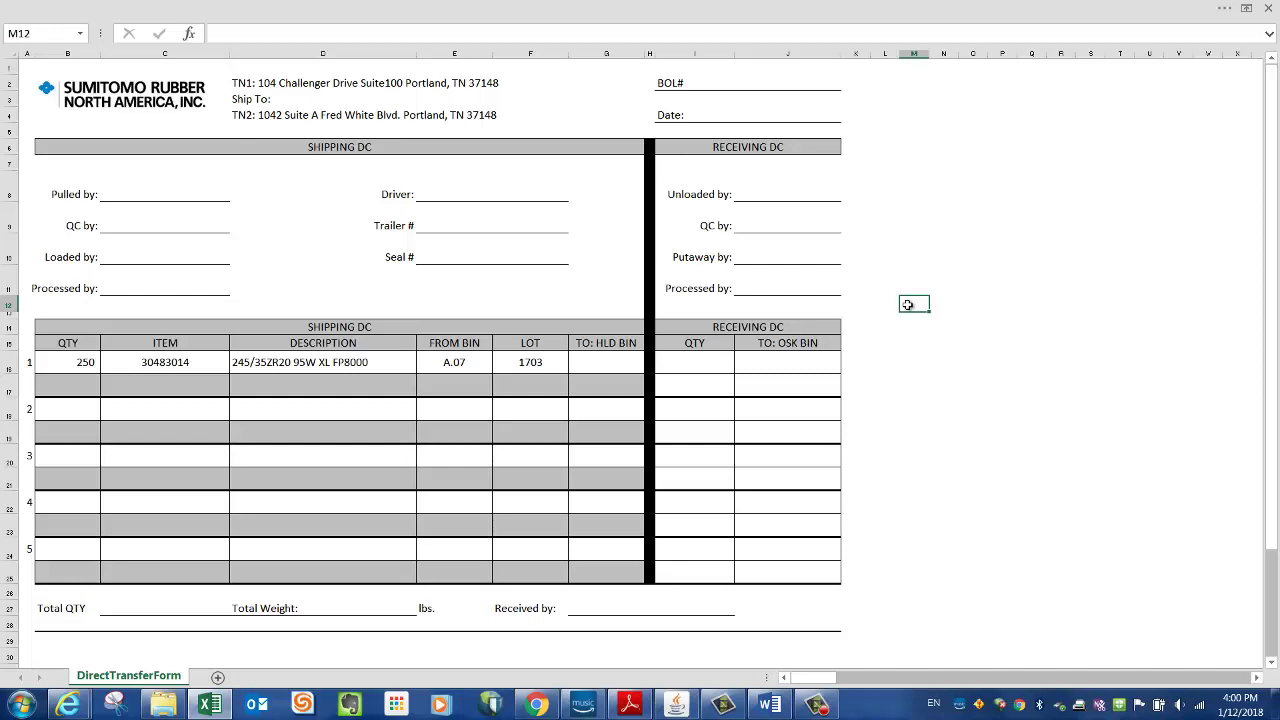
click(704, 365)
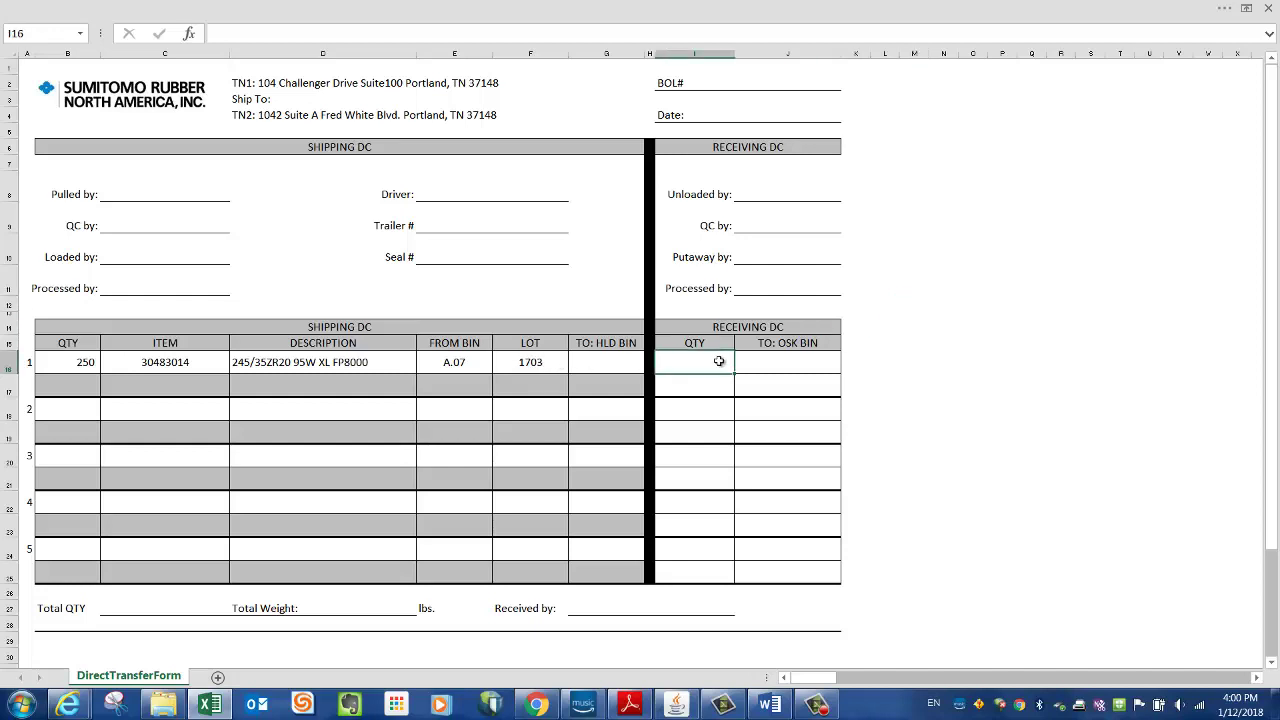
click(22, 362)
click(1029, 425)
click(1029, 425)
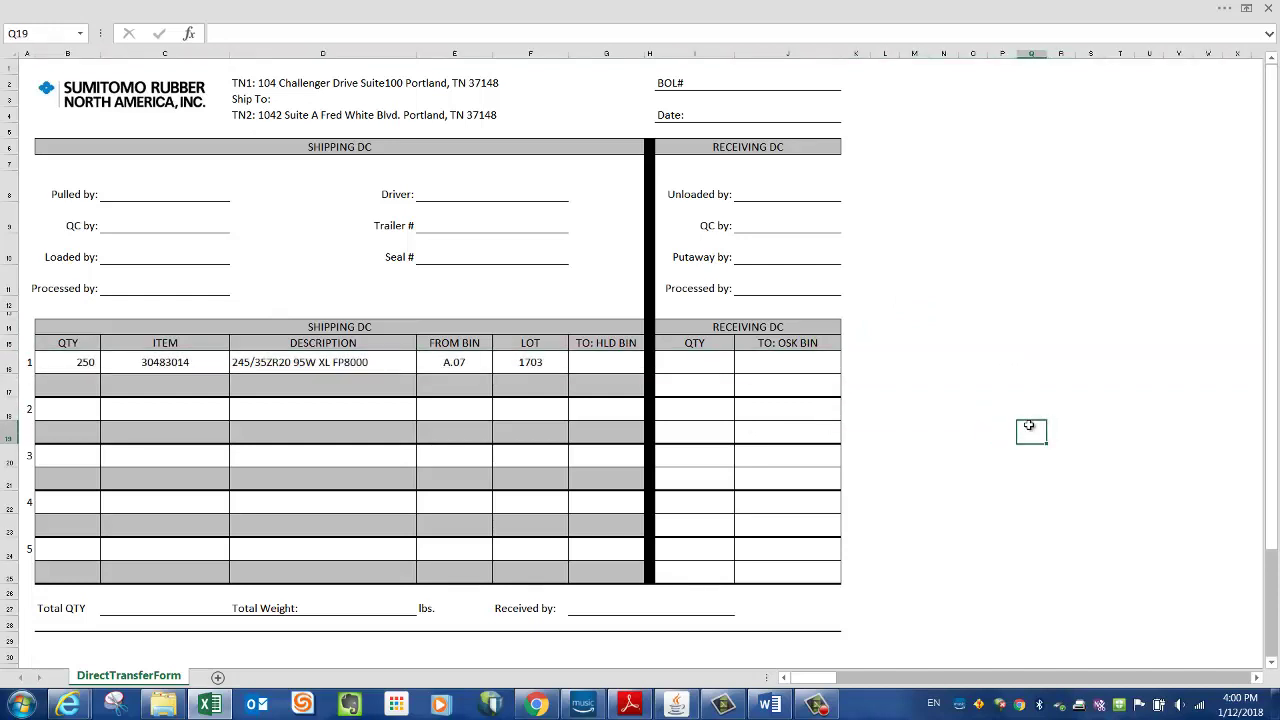
click(465, 362)
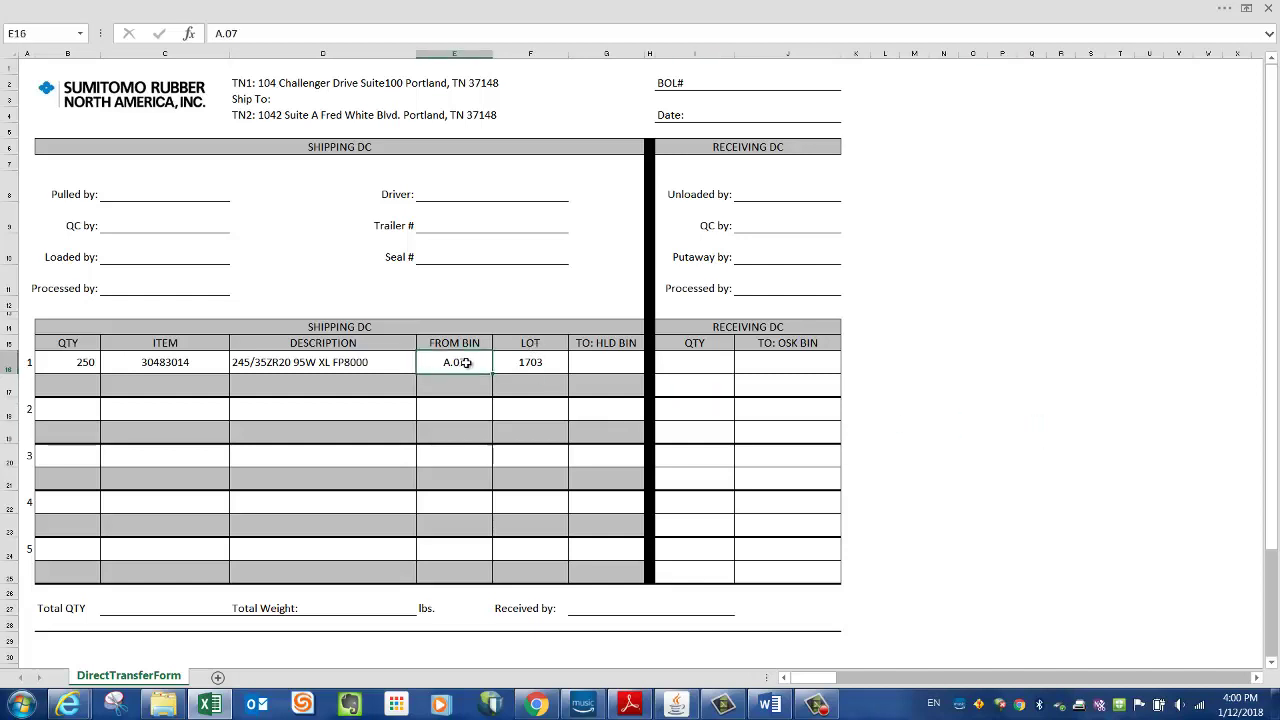
click(549, 366)
click(899, 395)
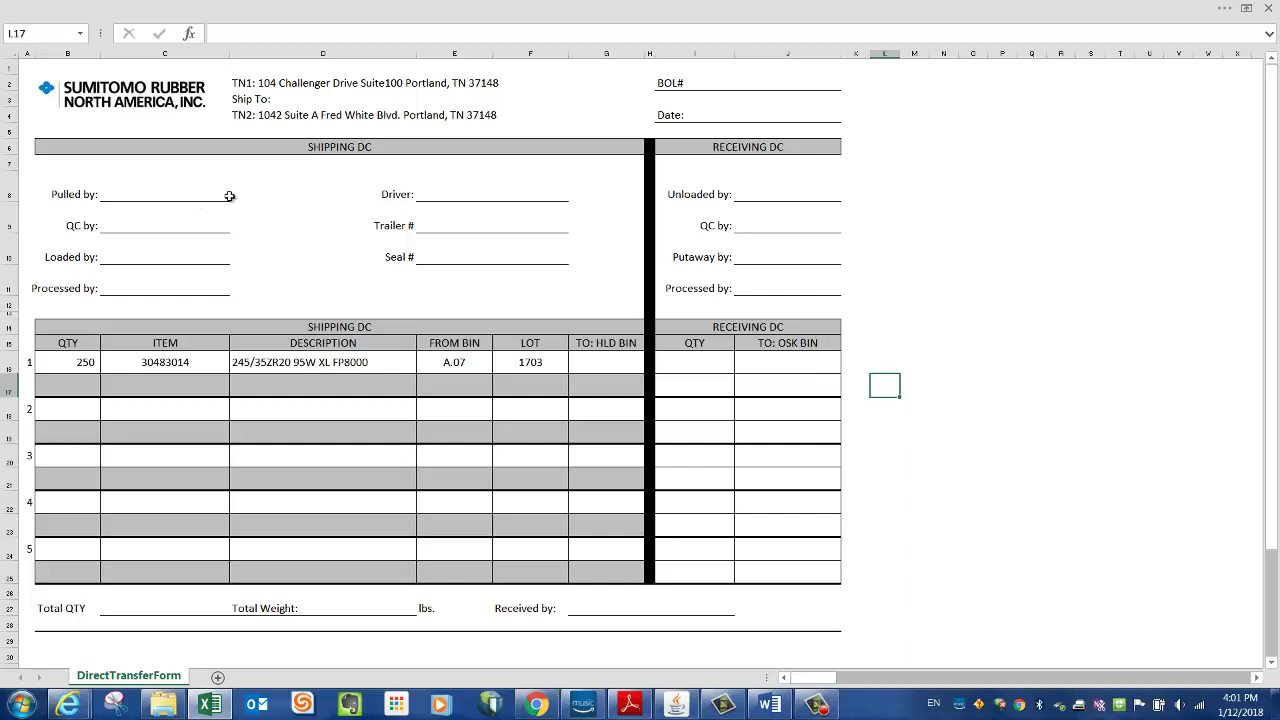
- Enter the picker's, QC checker's and loader's names in C8 through C10
click(229, 196)
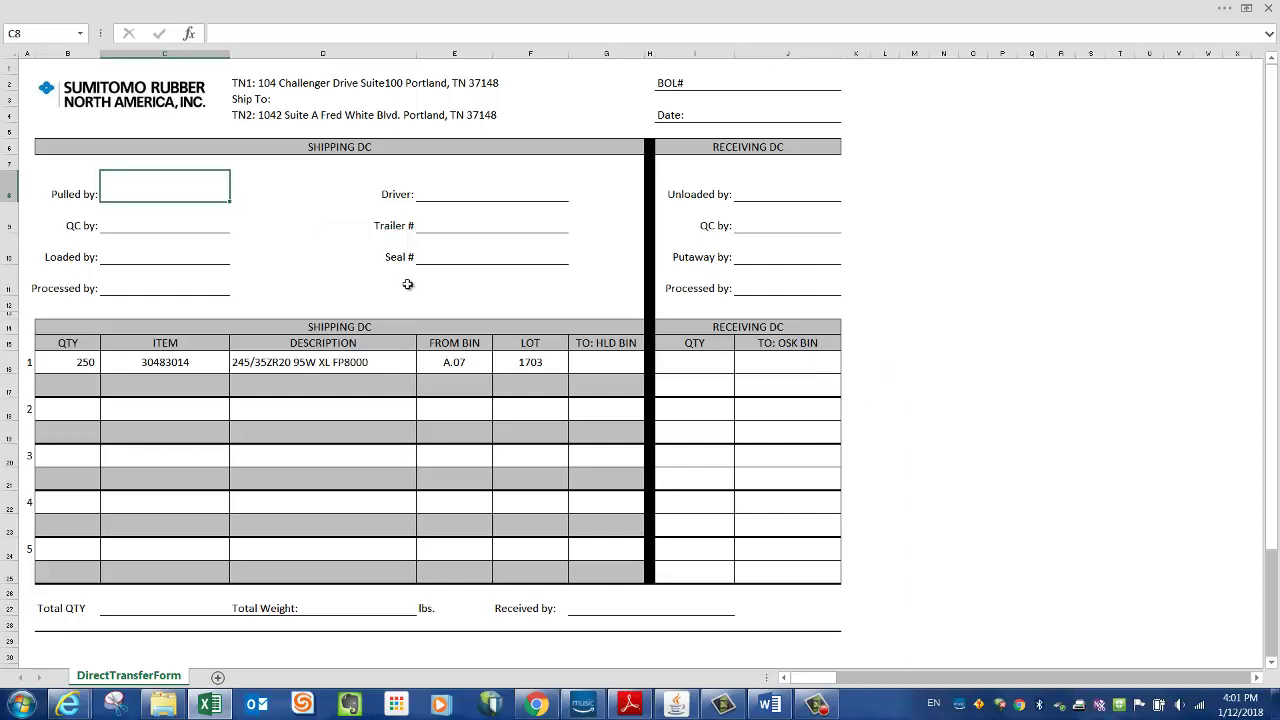
key(Return)
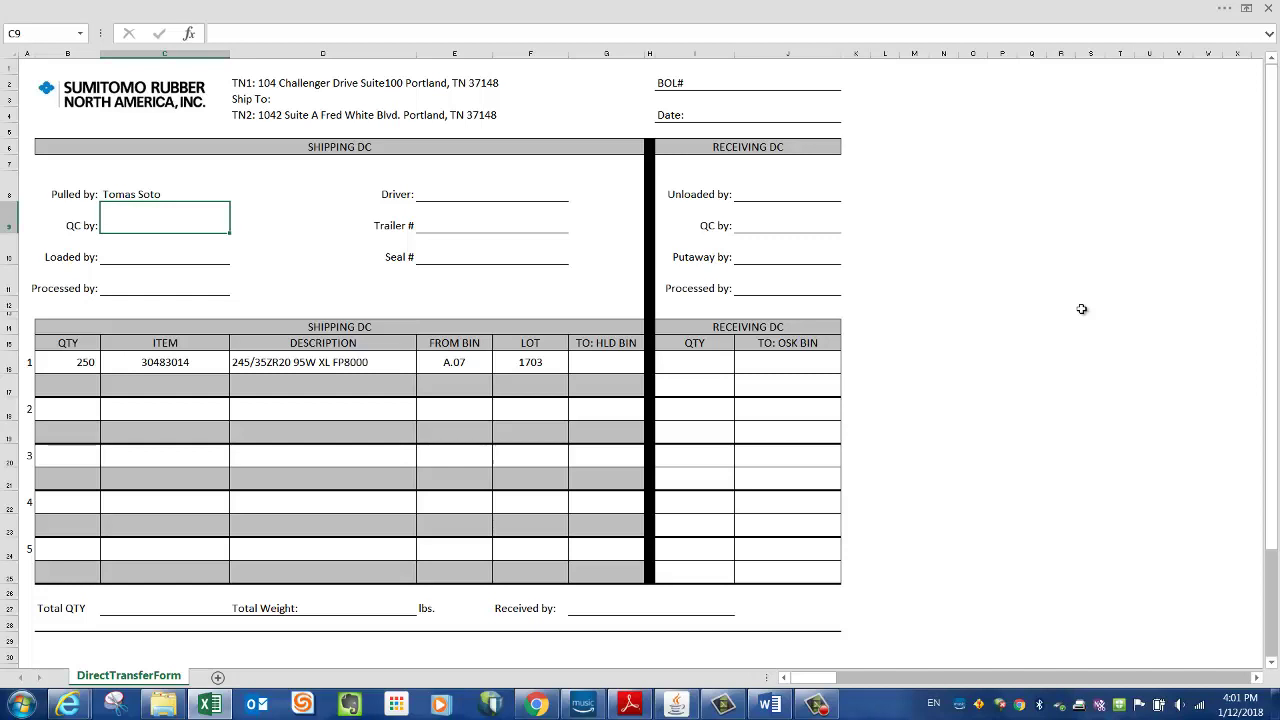
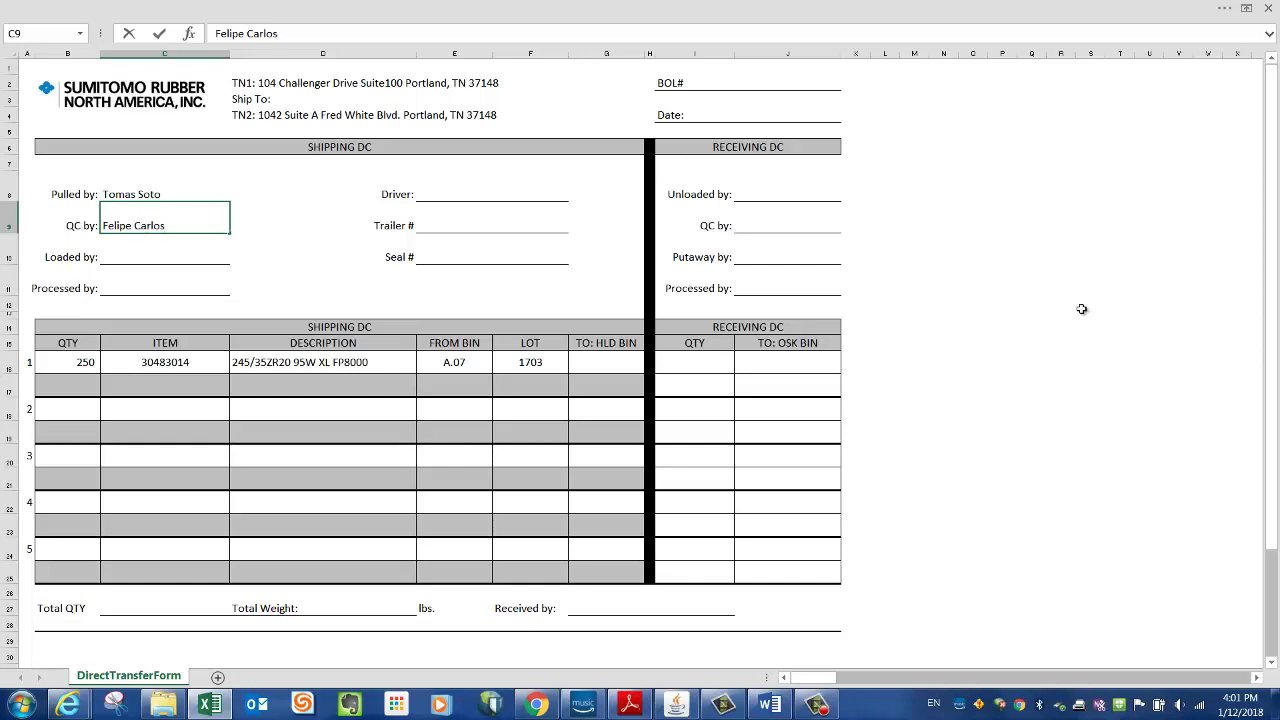
key(Return)
key(Left)
key(Right)
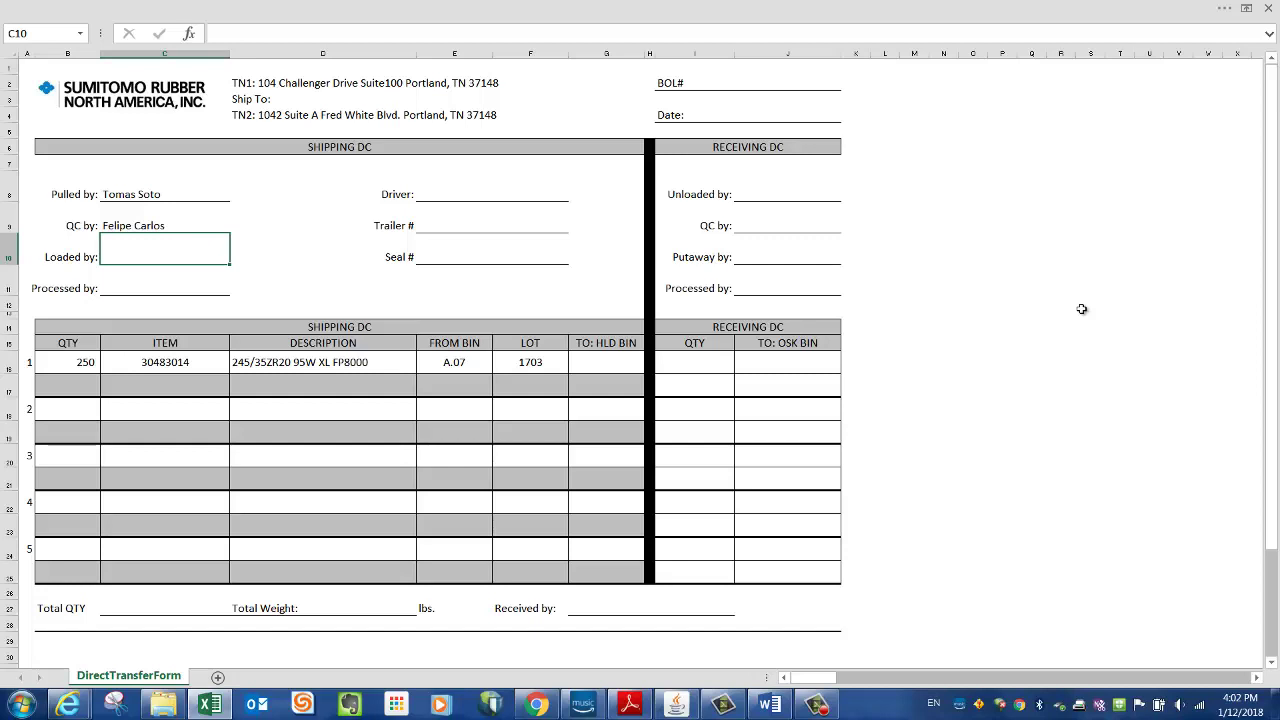
key(Return)
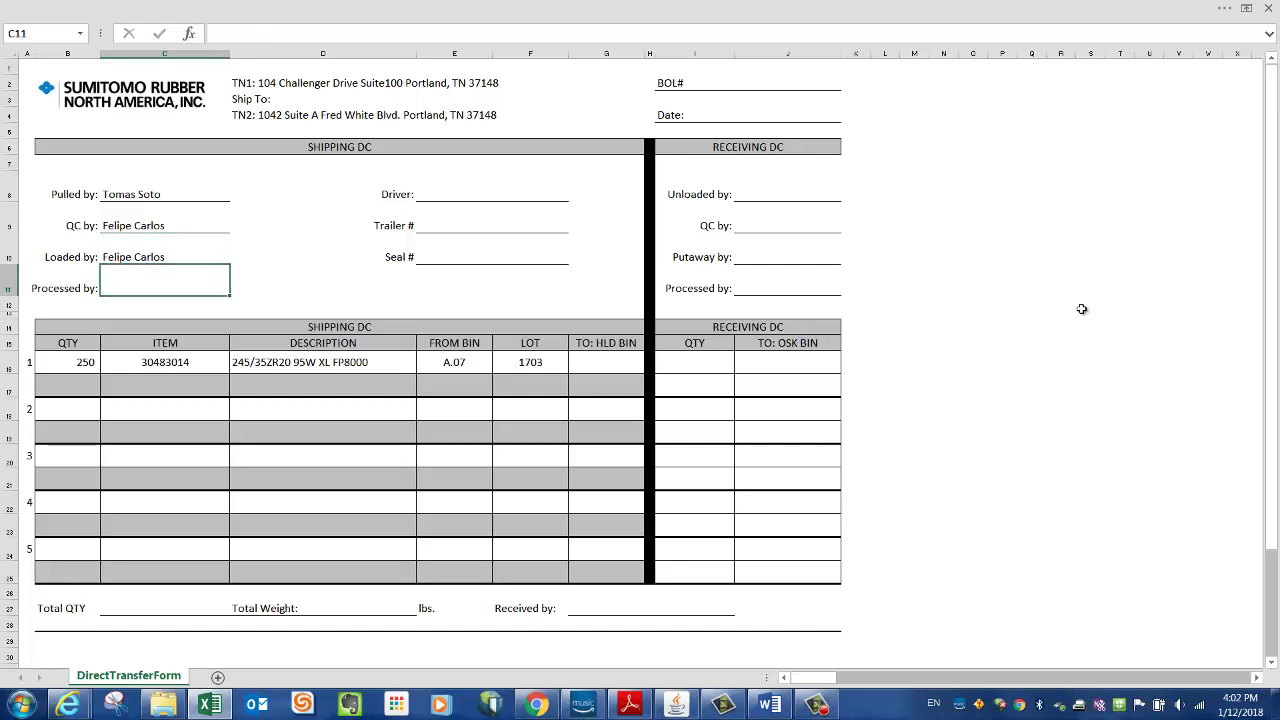
key(Up)
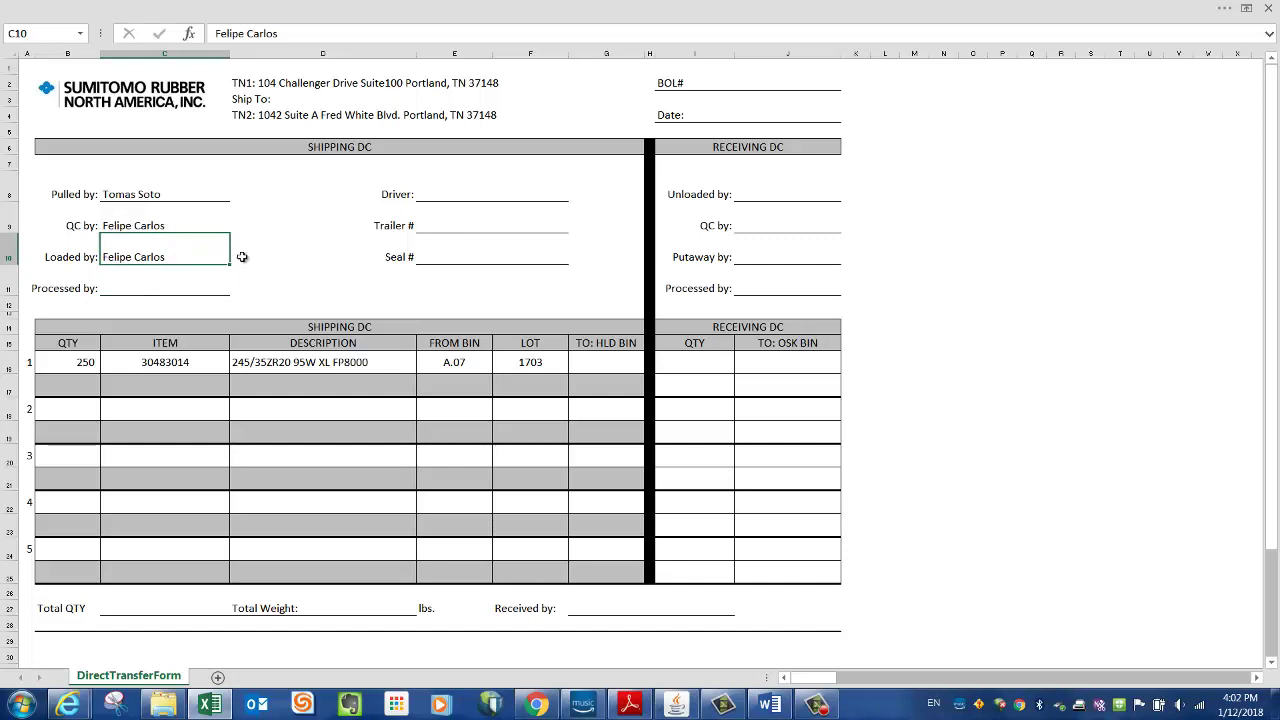
- Set the Trailer # field to 53-1
click(495, 221)
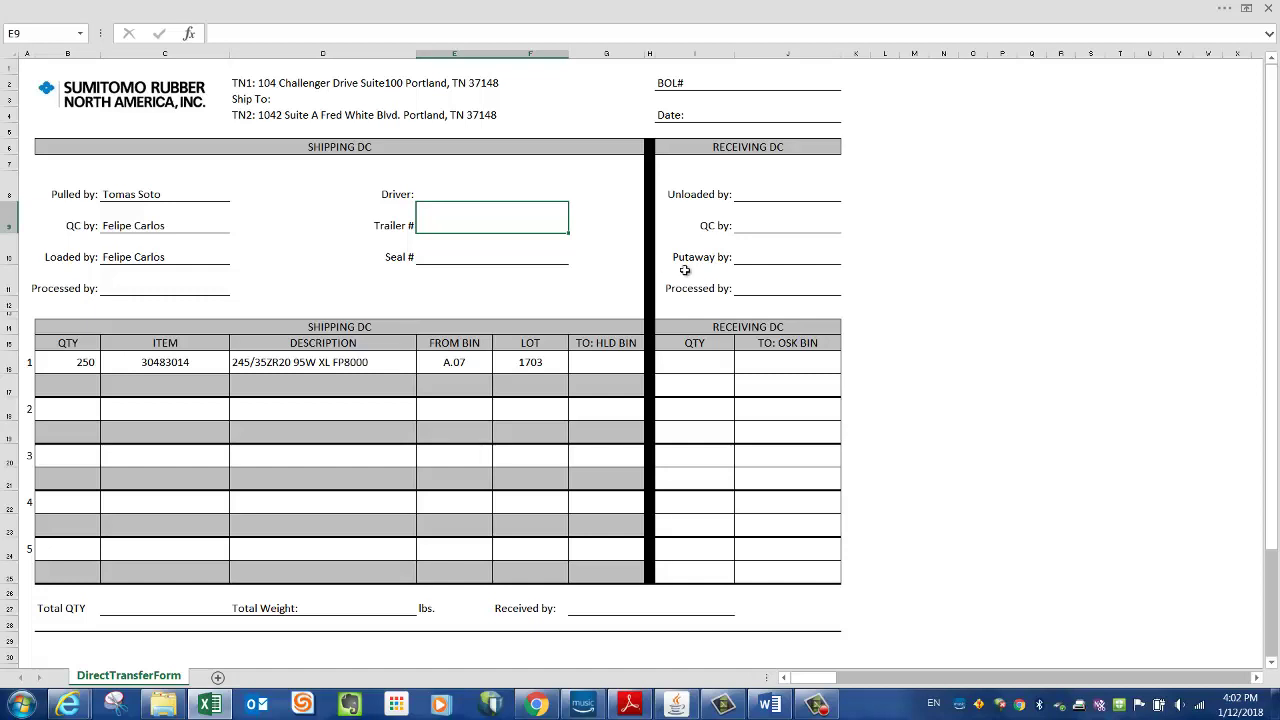
text(53-1)
key(Return)
click(885, 257)
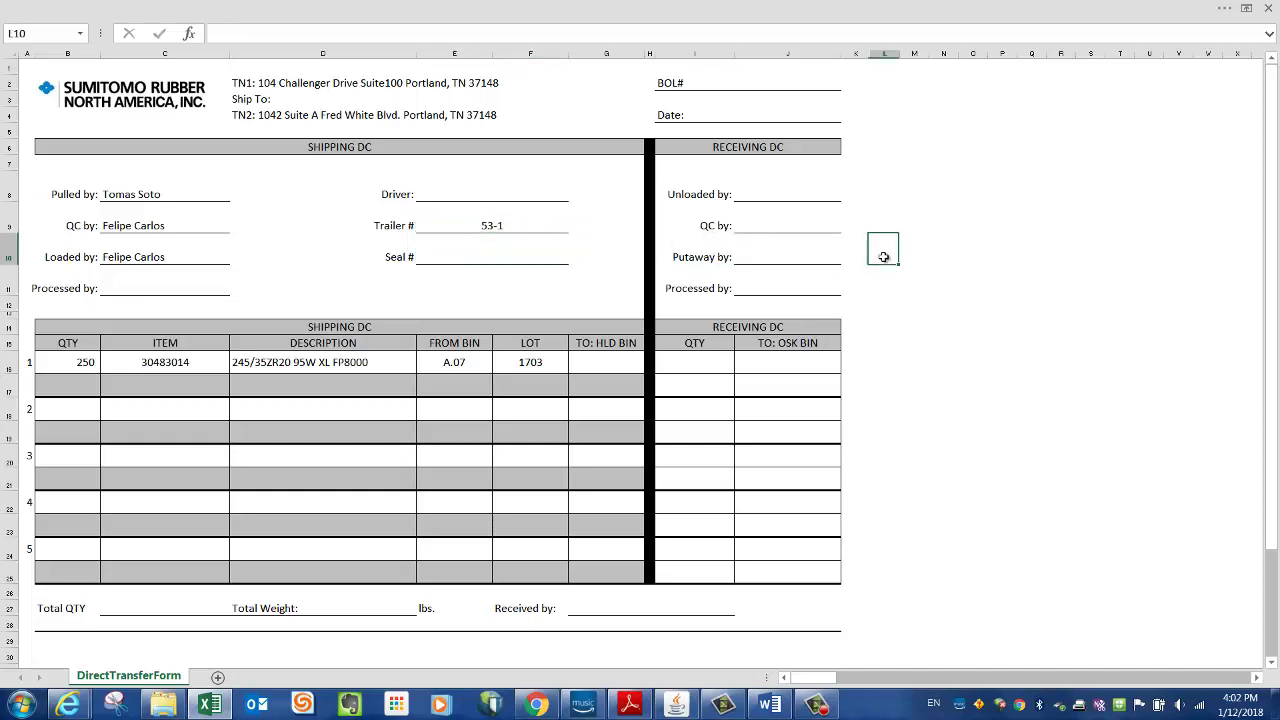
- Enter 1-1 as the form's BOL#
click(496, 226)
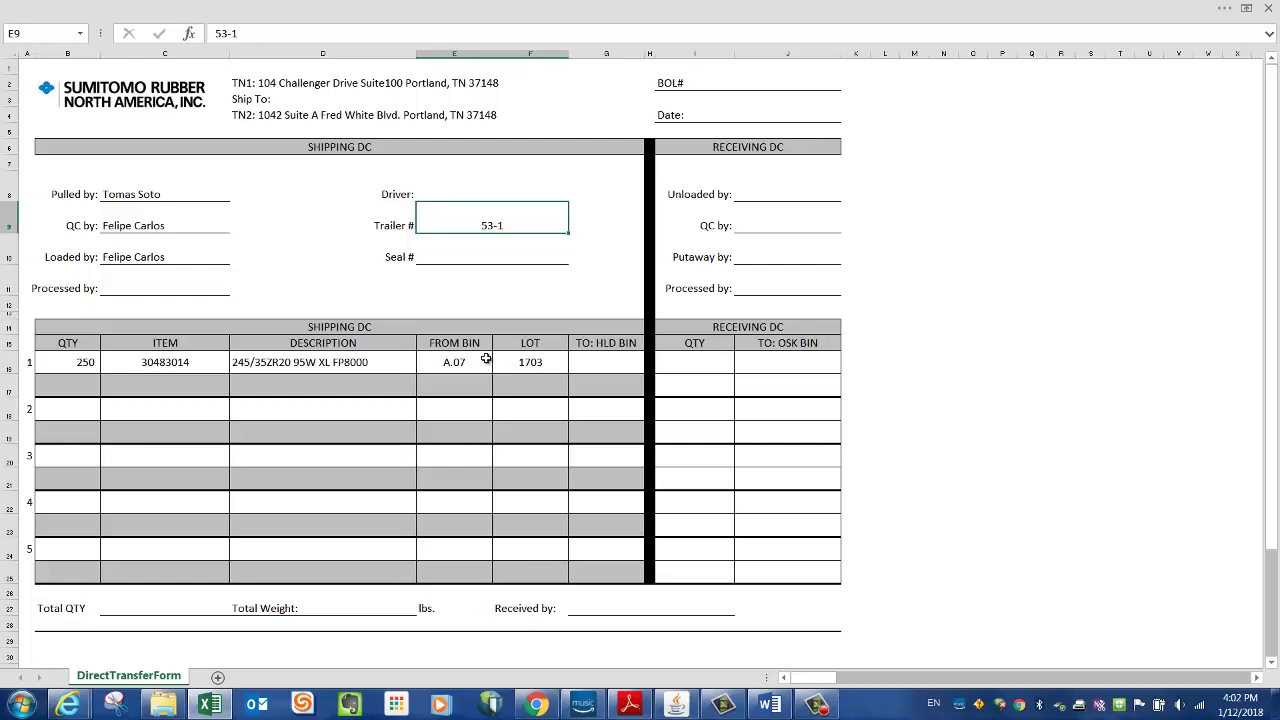
click(756, 84)
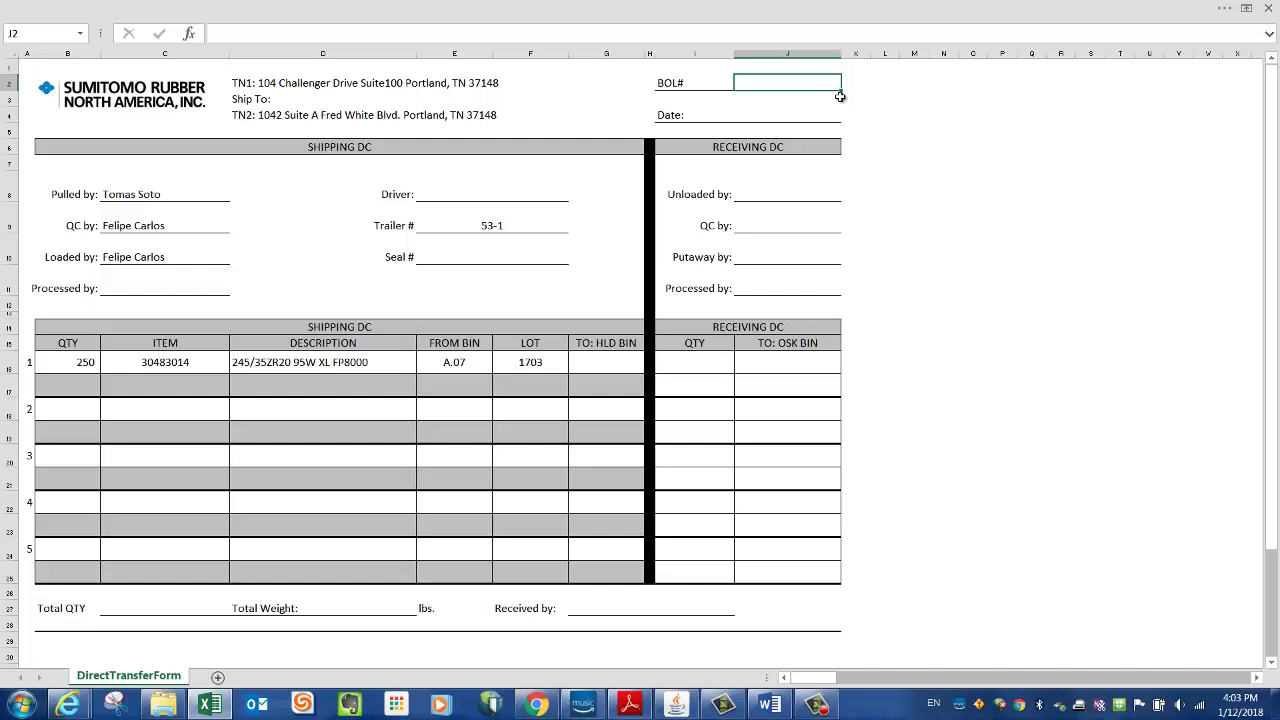
text(1-1)
click(893, 115)
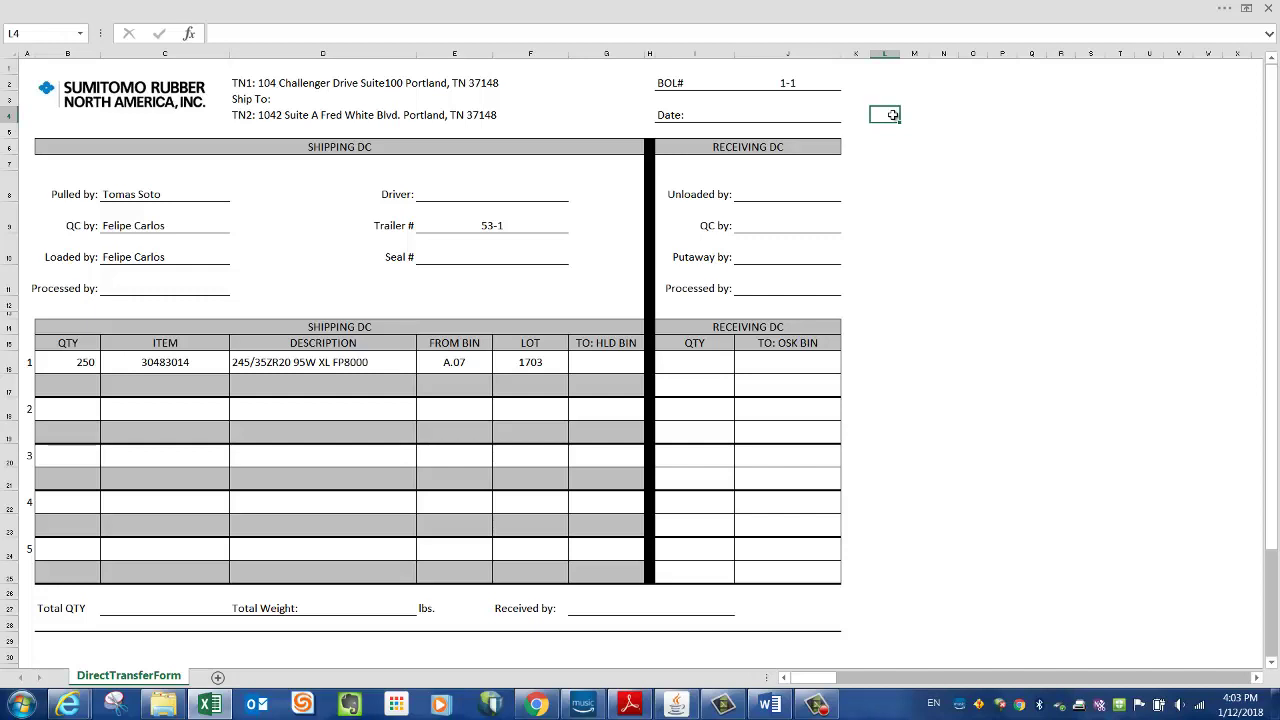
click(790, 86)
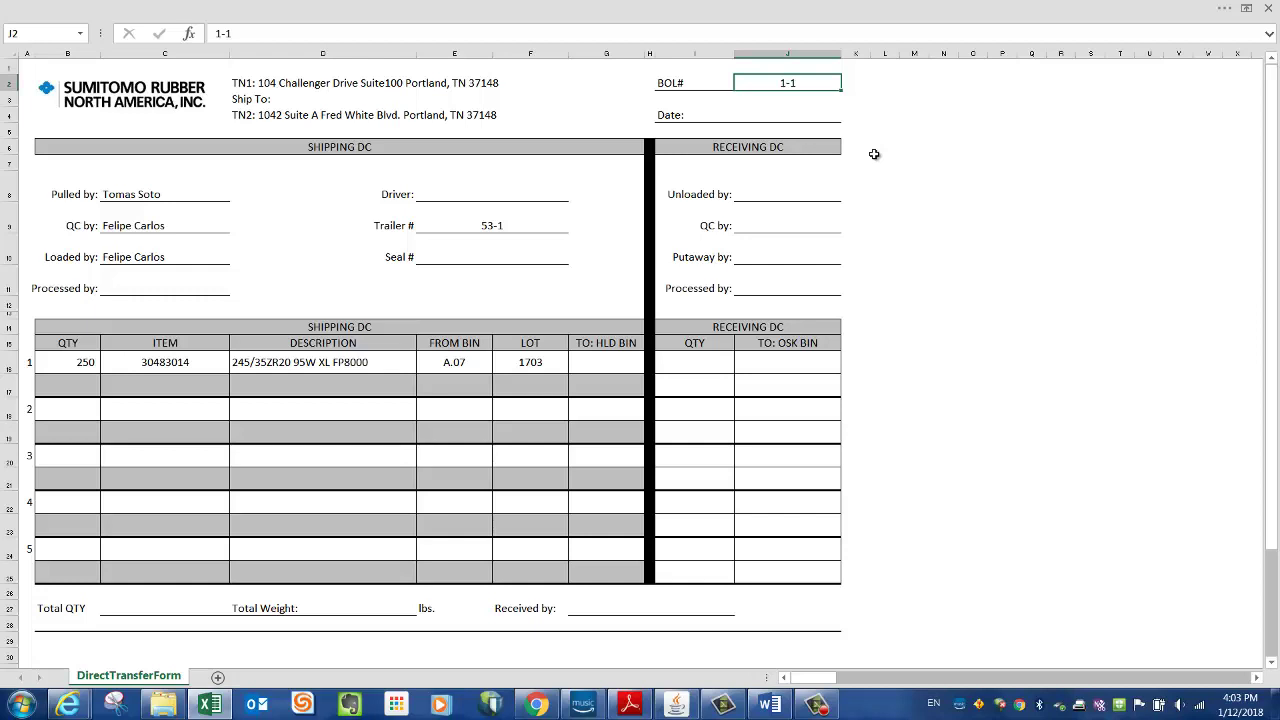
- Fill the Date field with today's date, 1/12/2018
click(785, 114)
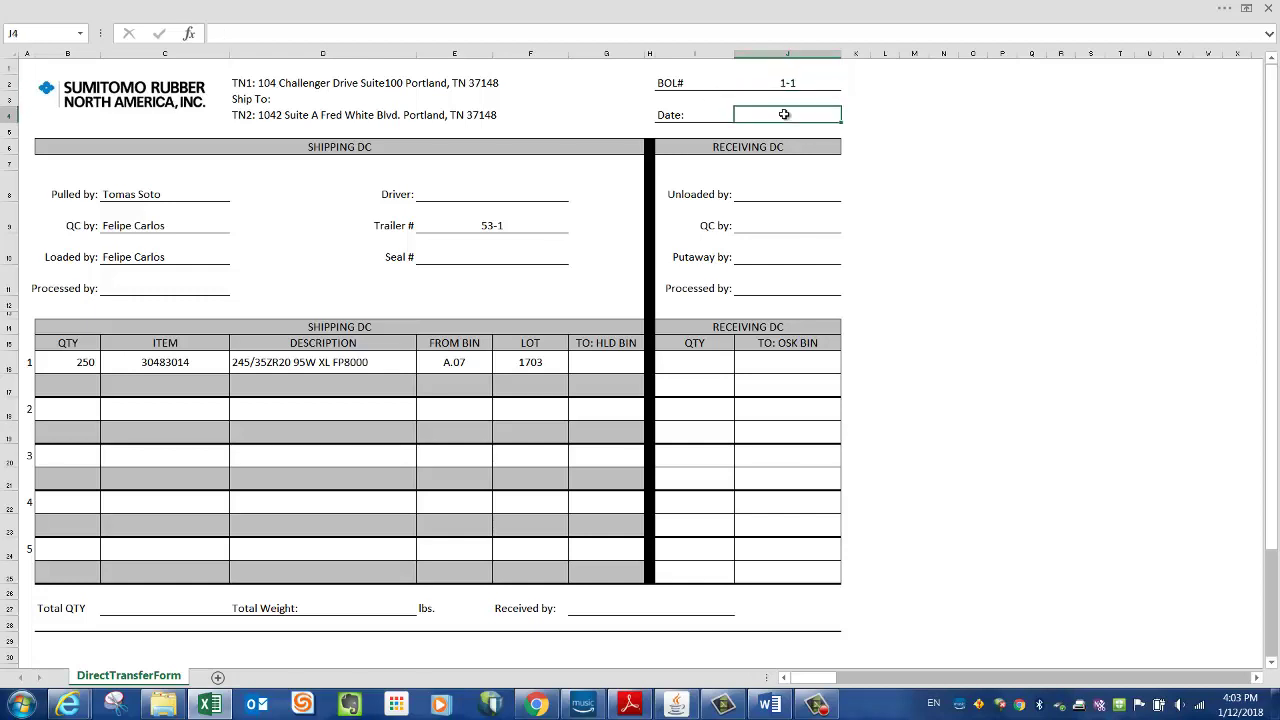
key(ctrl+semicolon)
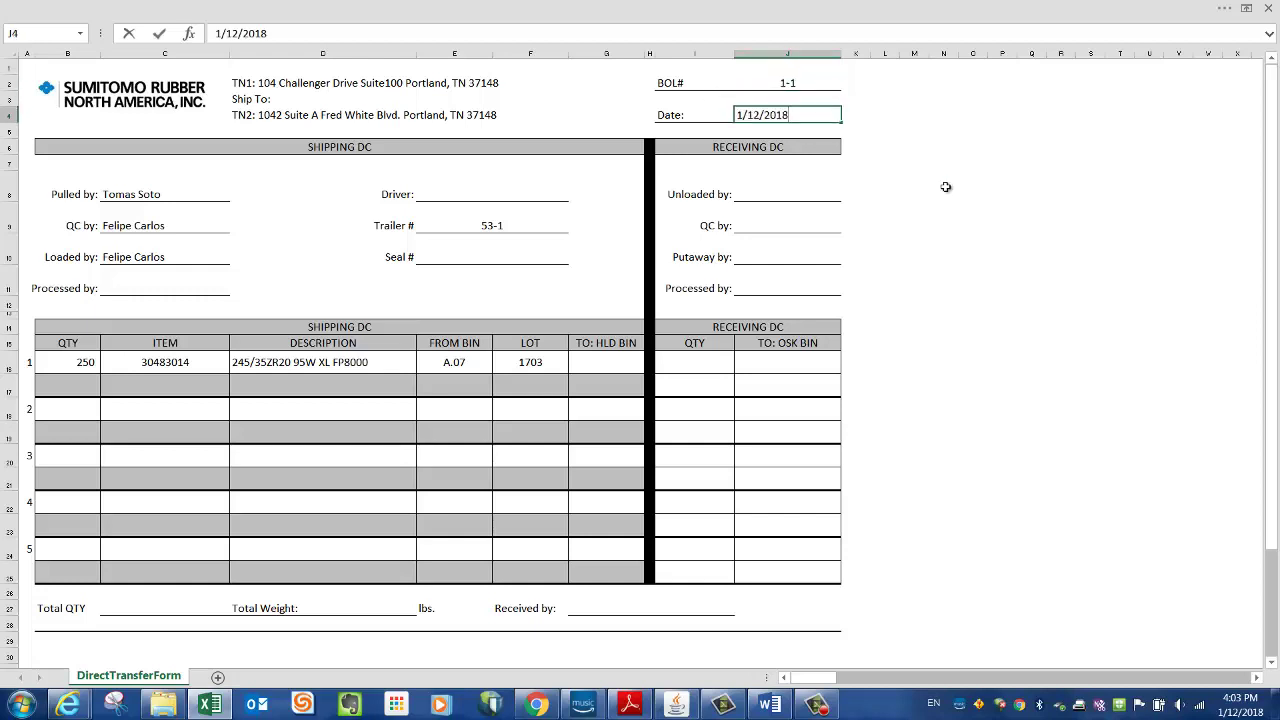
click(960, 208)
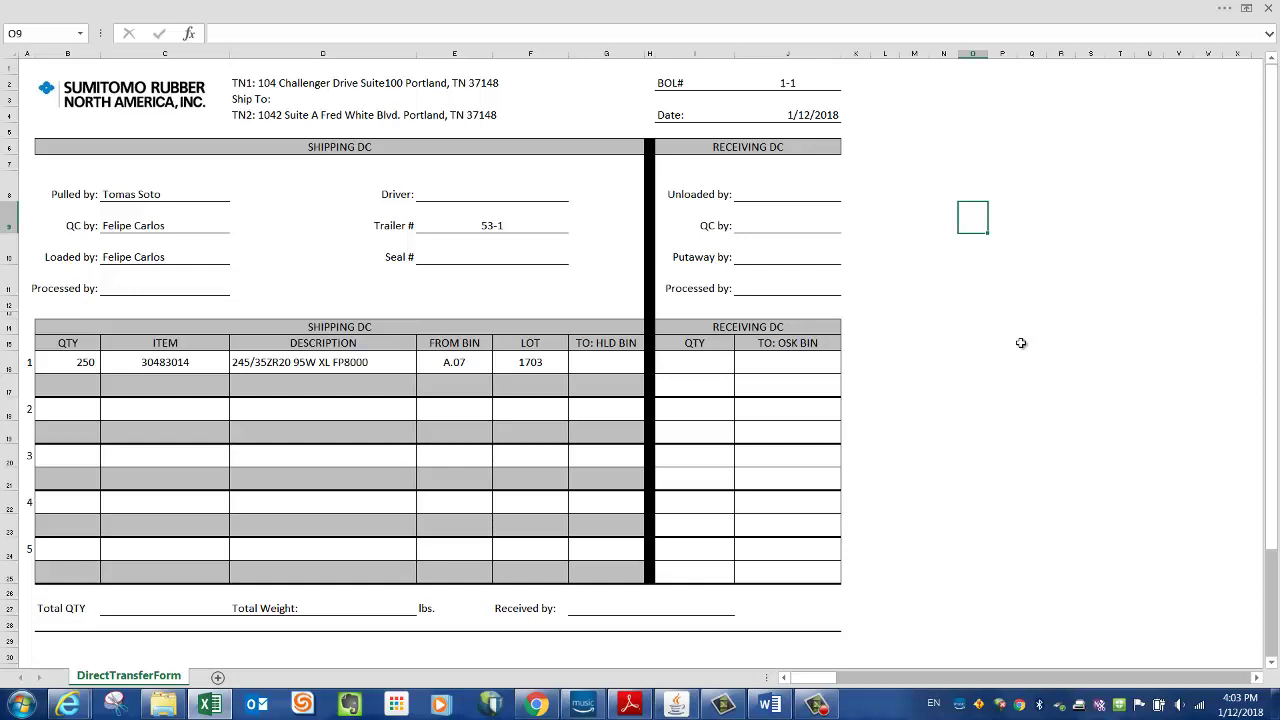
click(598, 358)
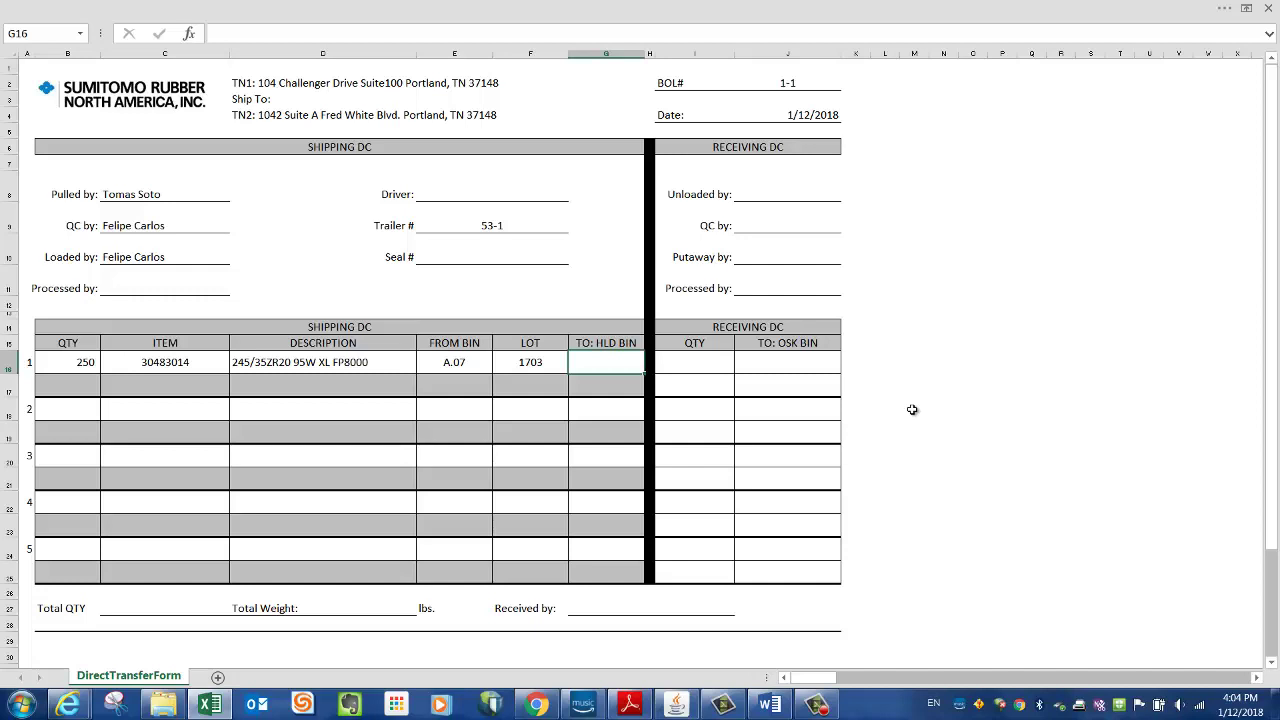
- Enter HS.07 in line 1's TO: HLD BIN cell (G16)
text(h)
text(HS)
text(.0)
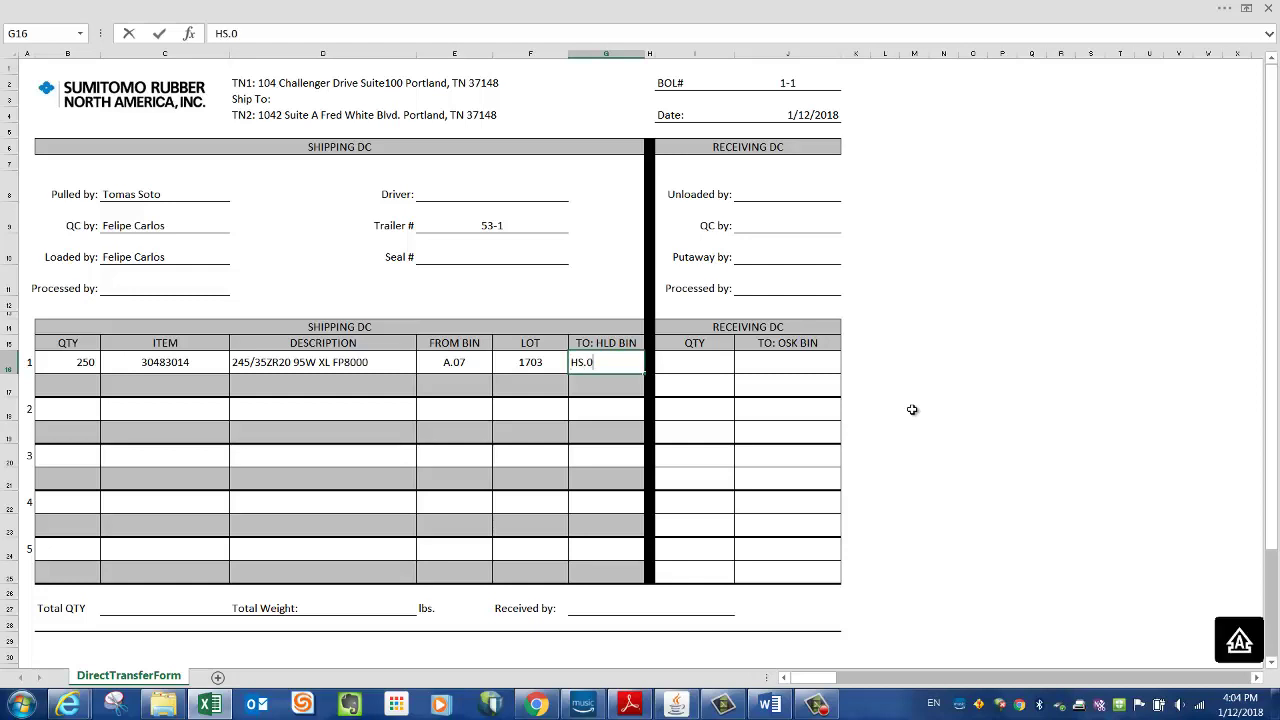
text(7)
click(943, 412)
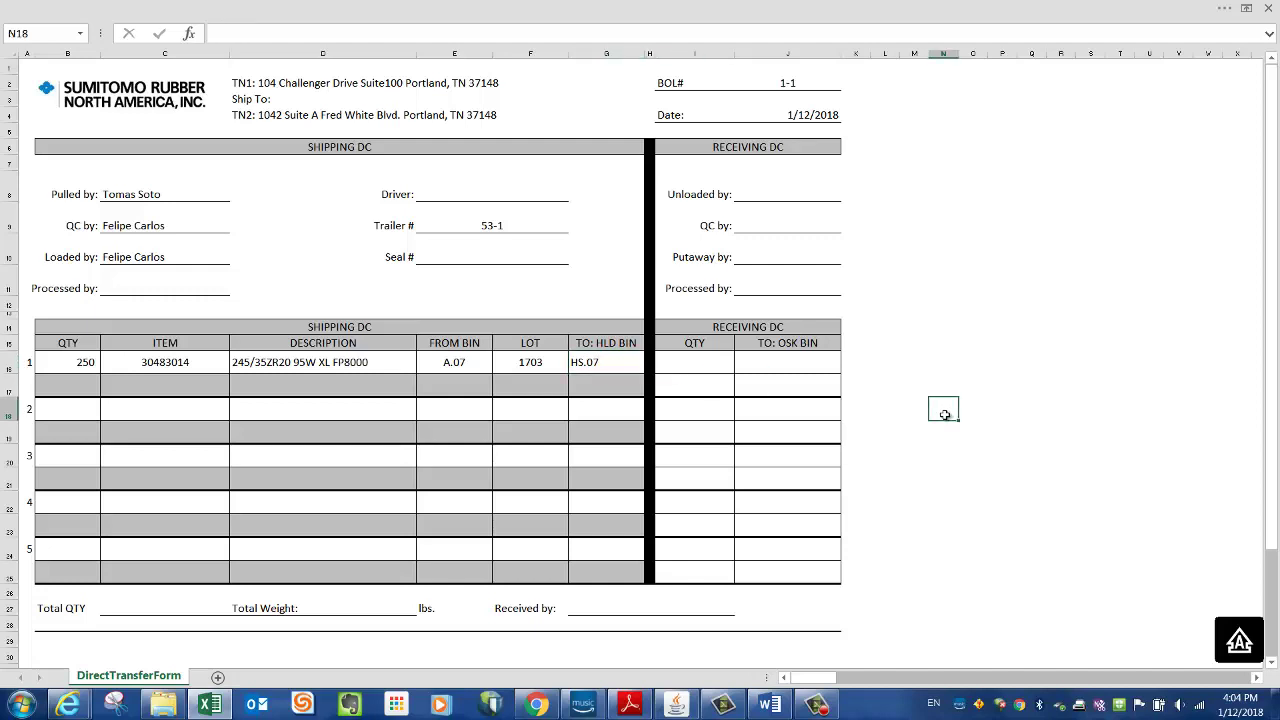
click(608, 362)
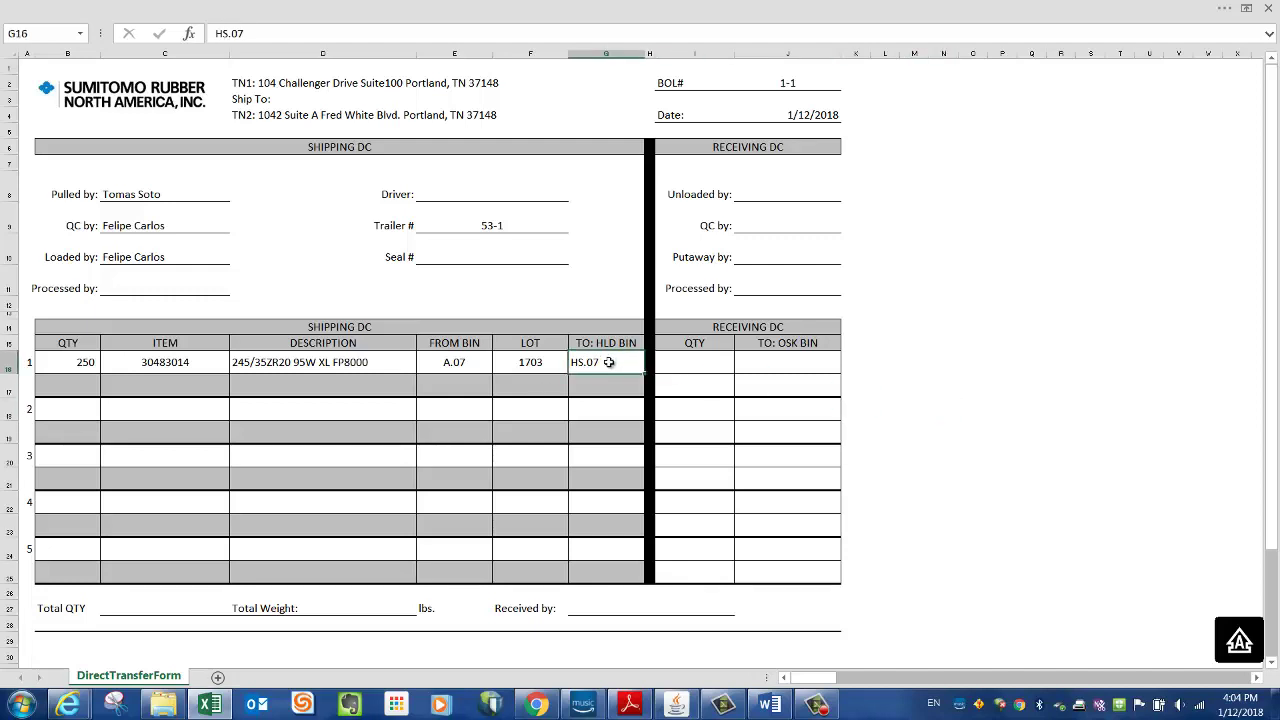
click(943, 345)
click(601, 365)
click(986, 432)
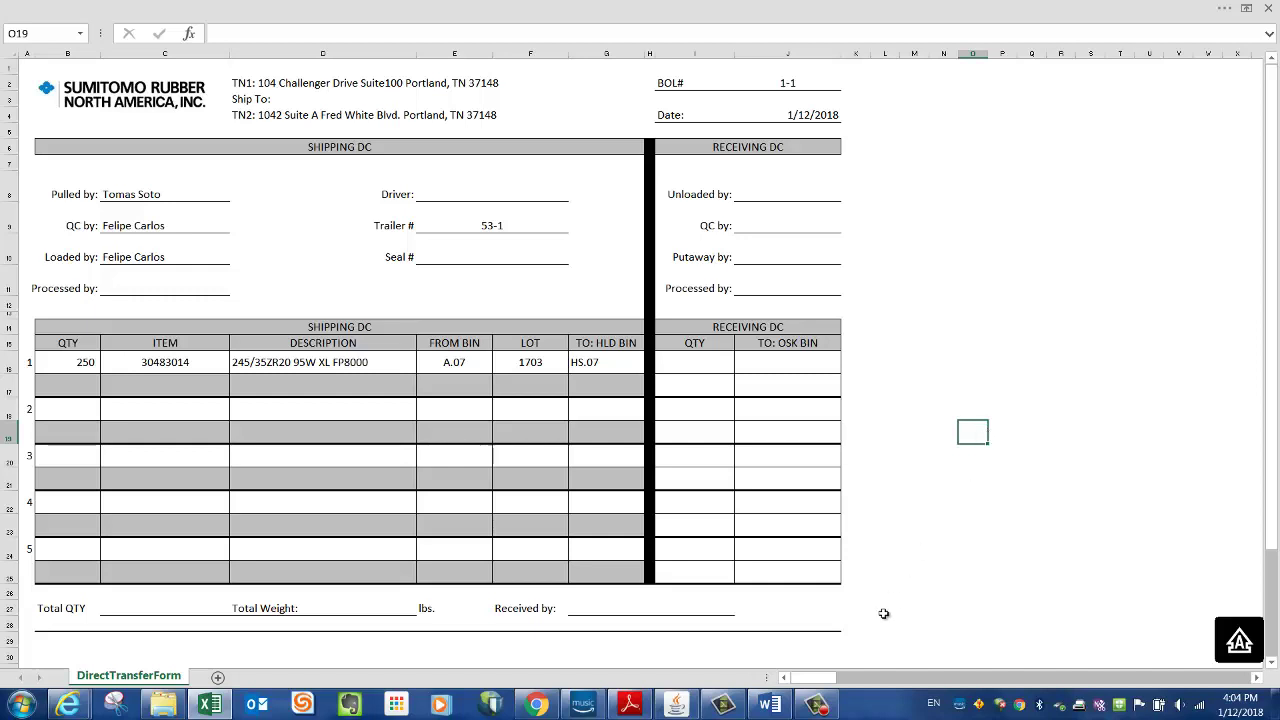
click(676, 705)
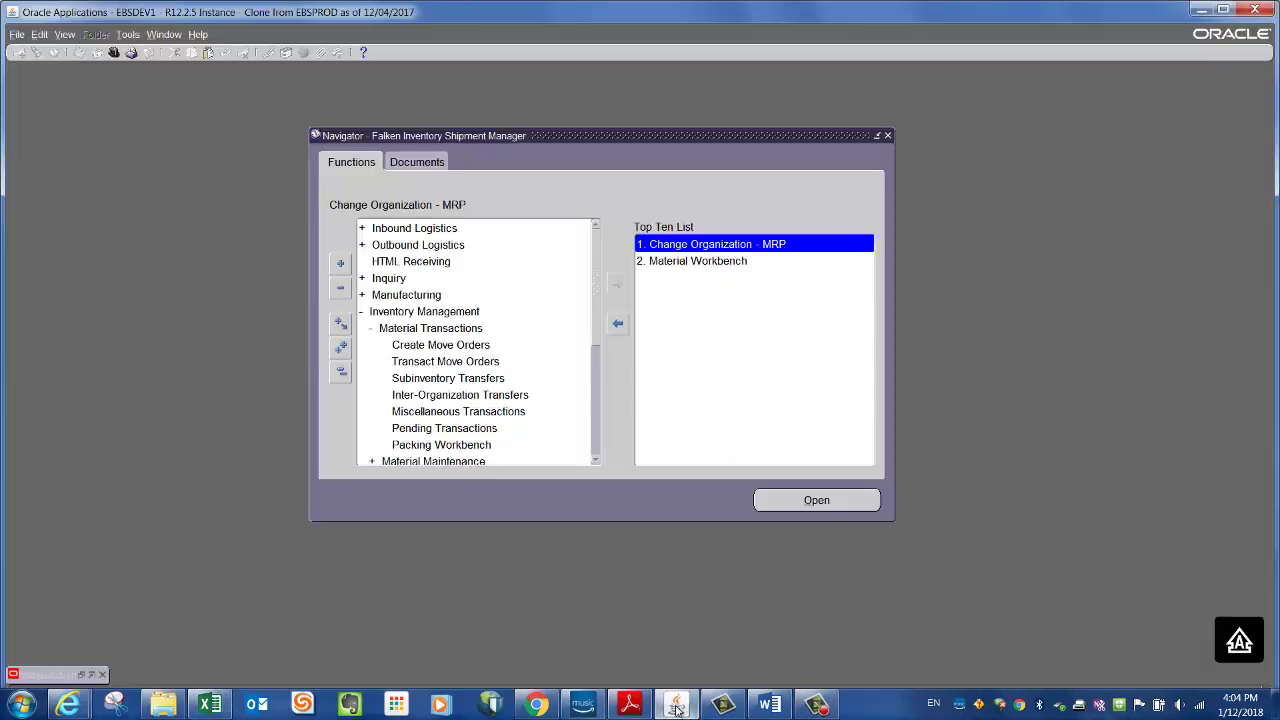
- Launch Inter-Organization Transfers from Inventory Management > Material Transactions in the Navigator
click(341, 373)
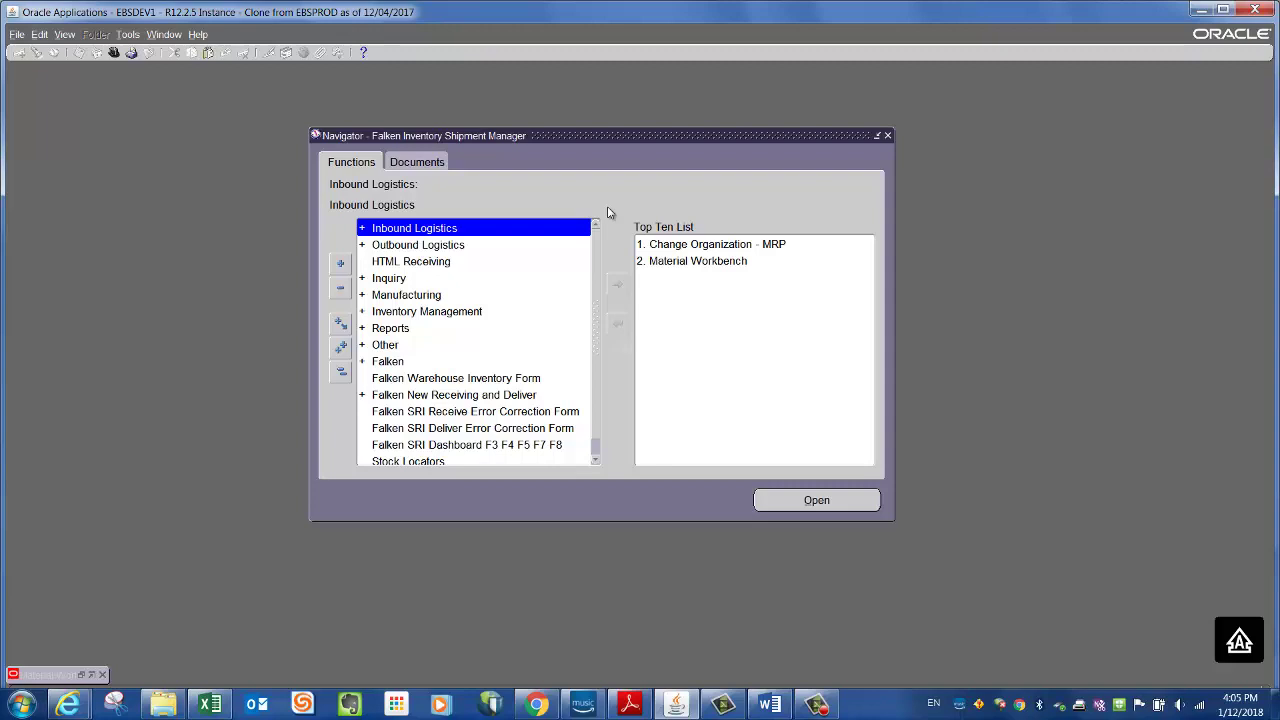
double_click(400, 312)
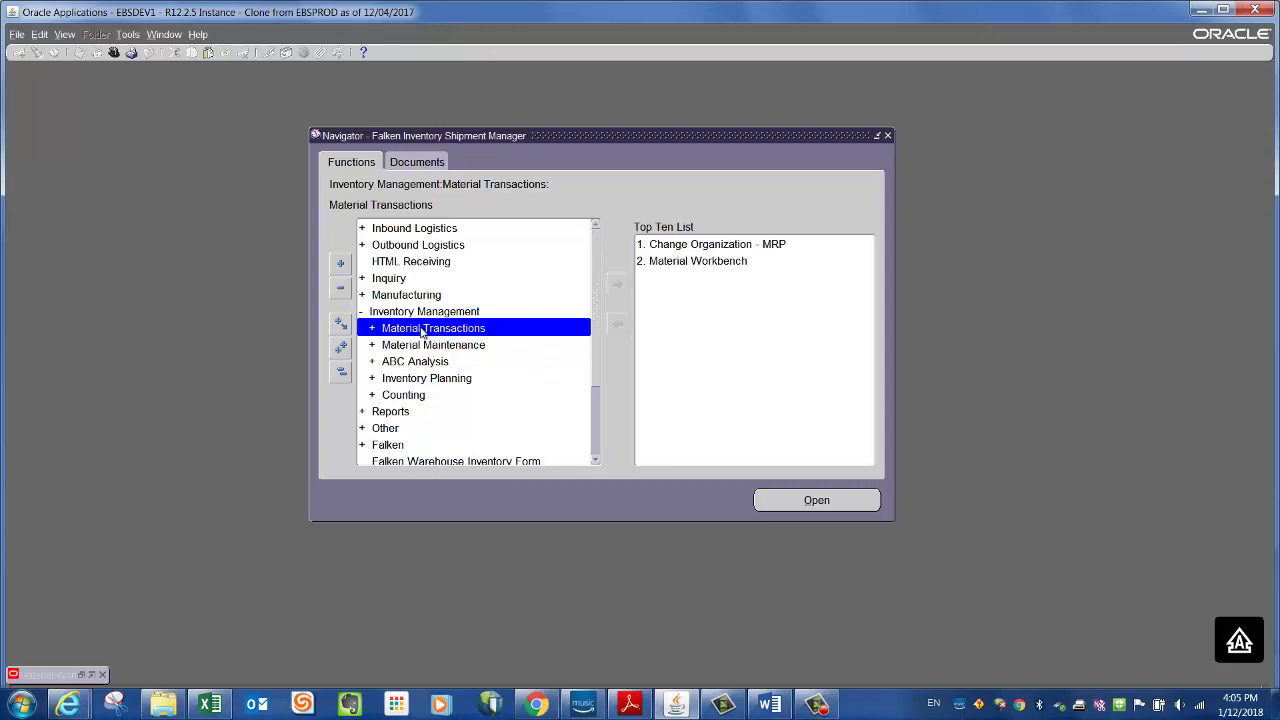
double_click(398, 331)
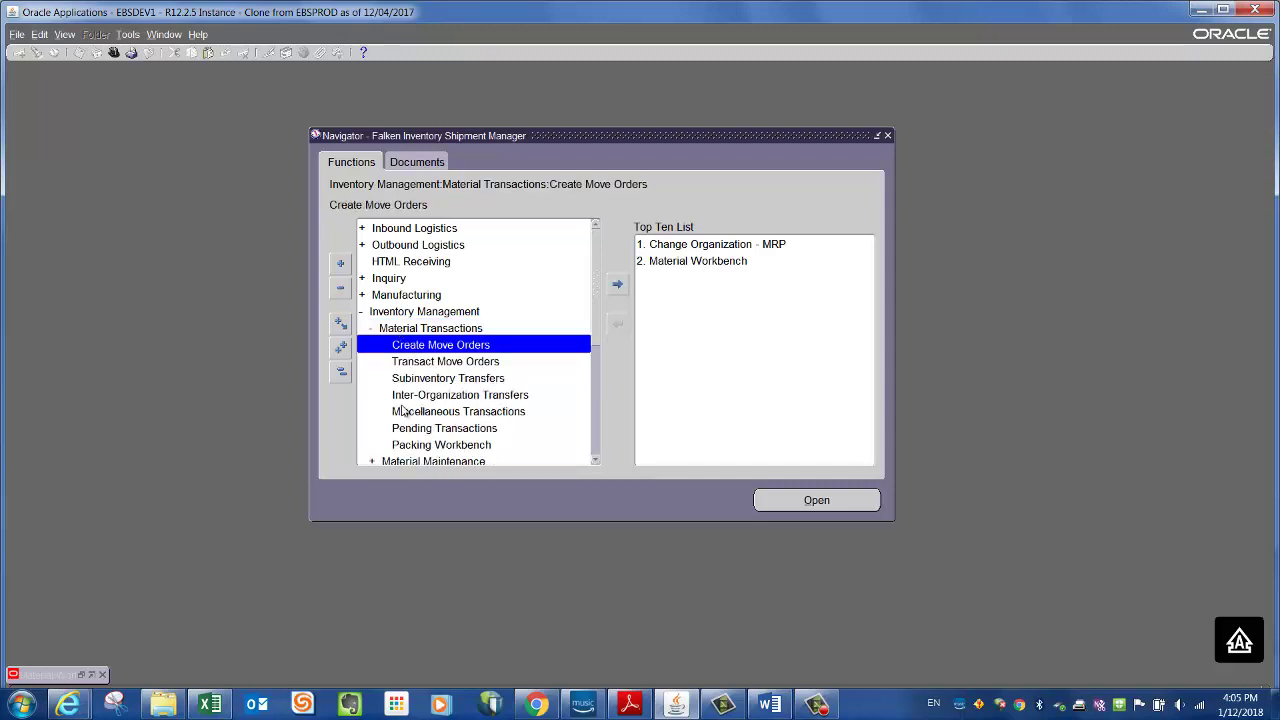
double_click(470, 396)
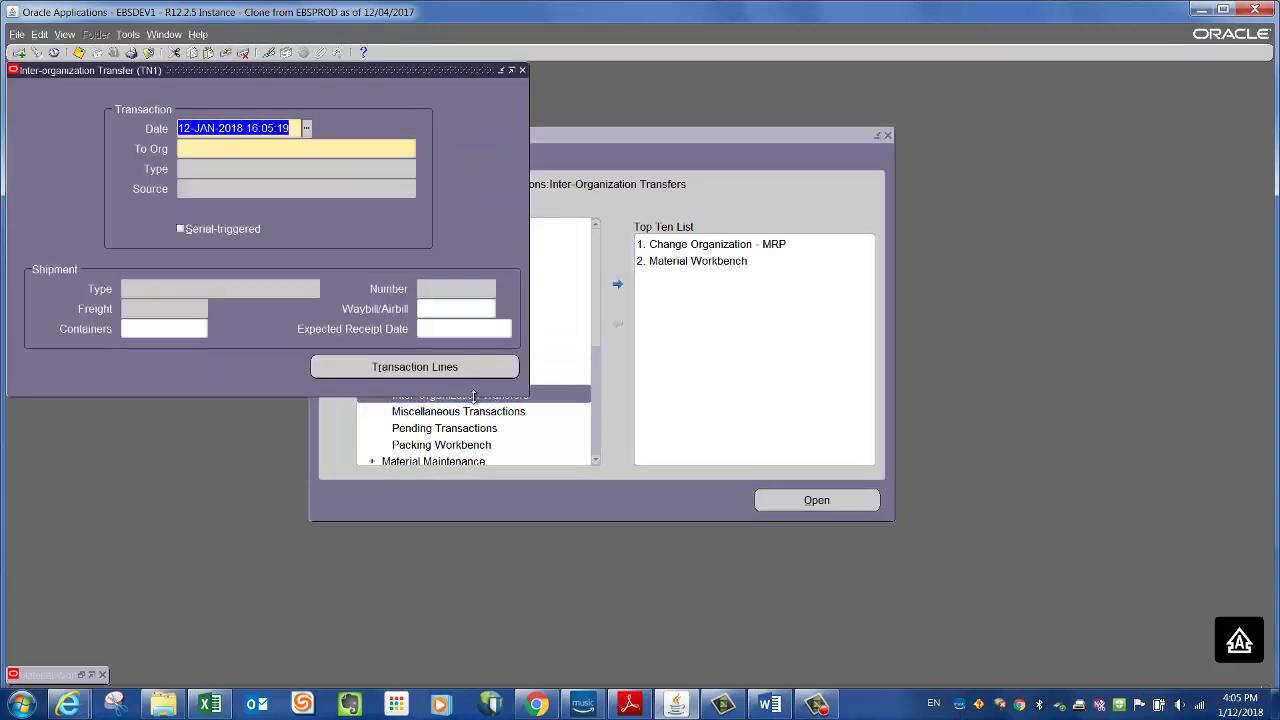
drag(407, 65, 646, 124)
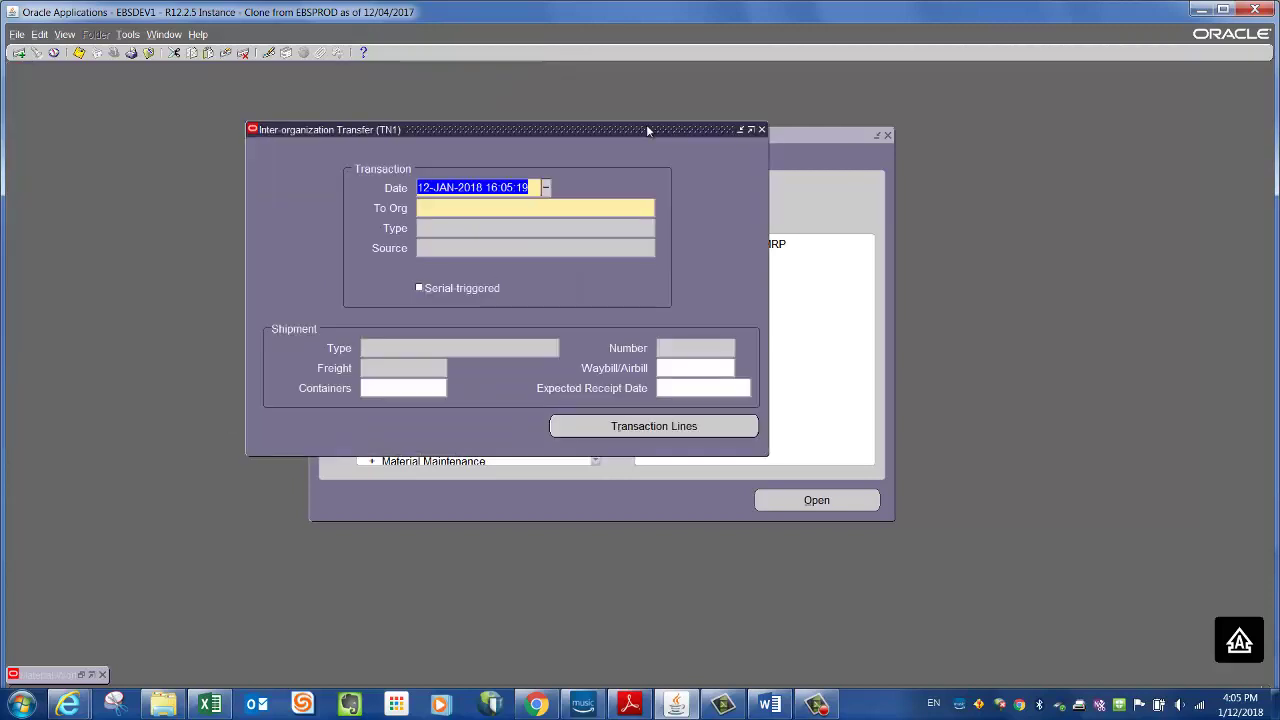
- Set To Org to TN2-Portland, Type to Direct Org Transfer, and Waybill/Airbill to 1-1
click(456, 209)
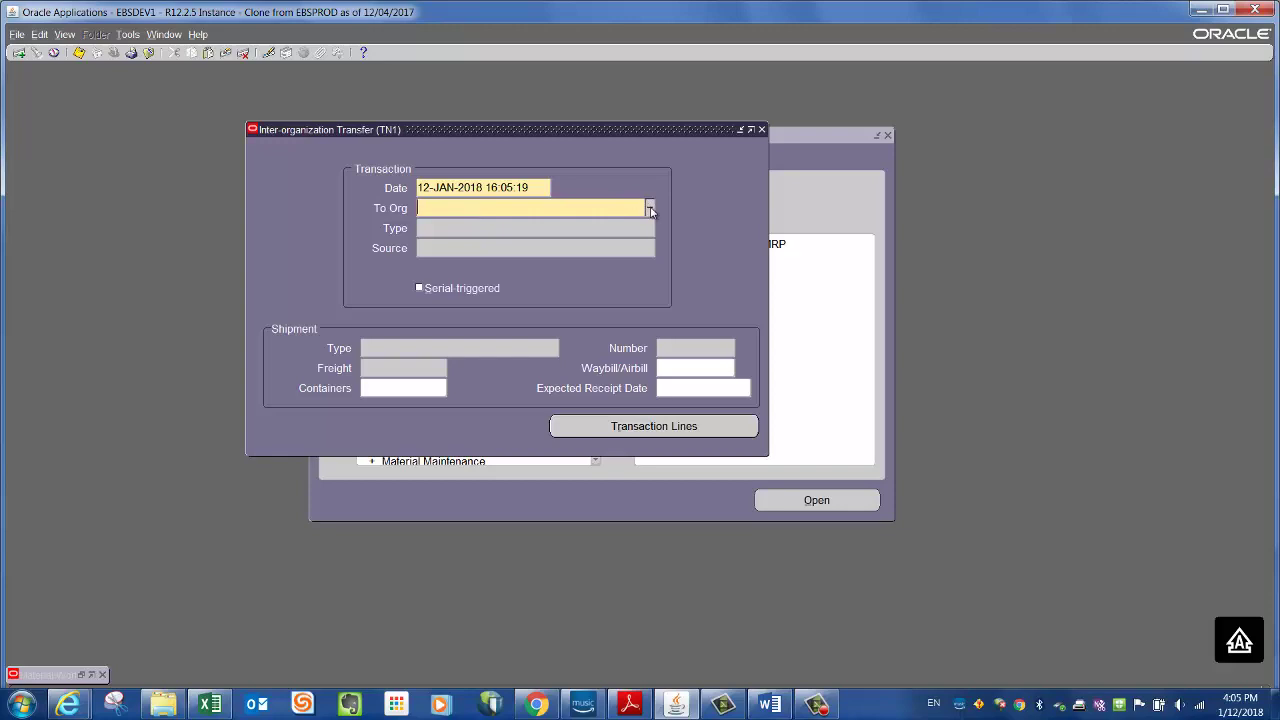
click(651, 210)
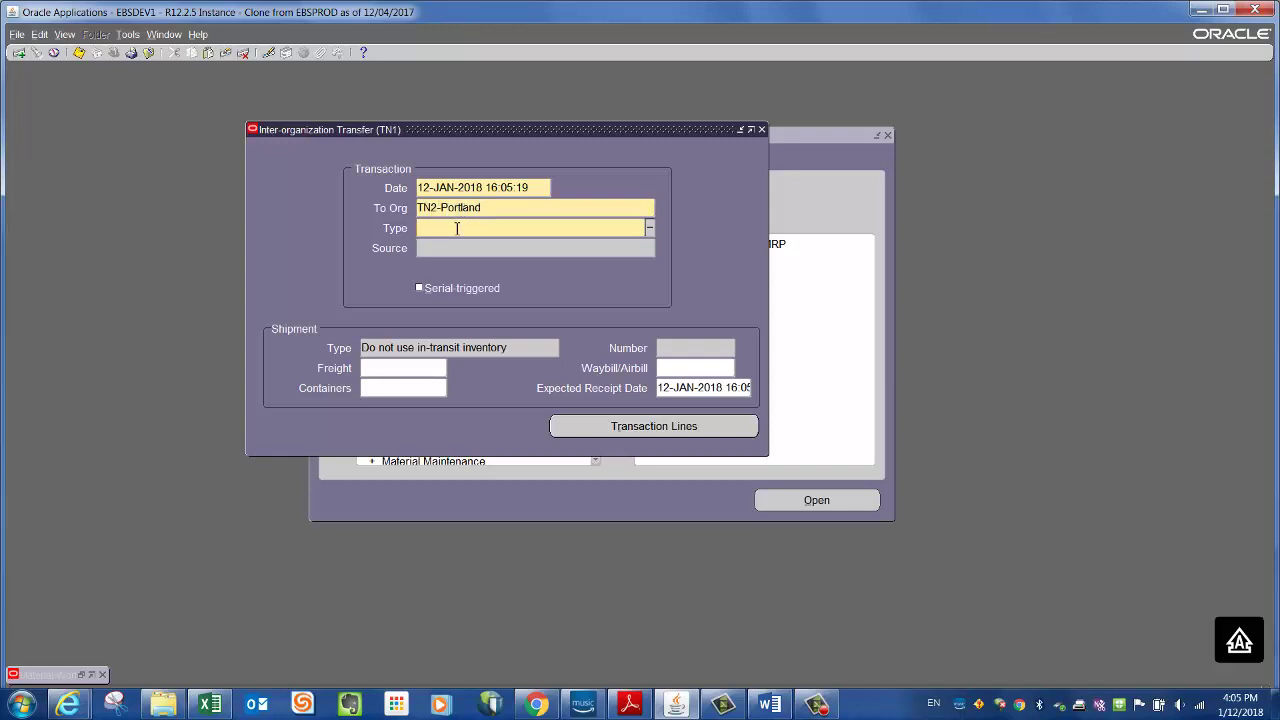
click(649, 230)
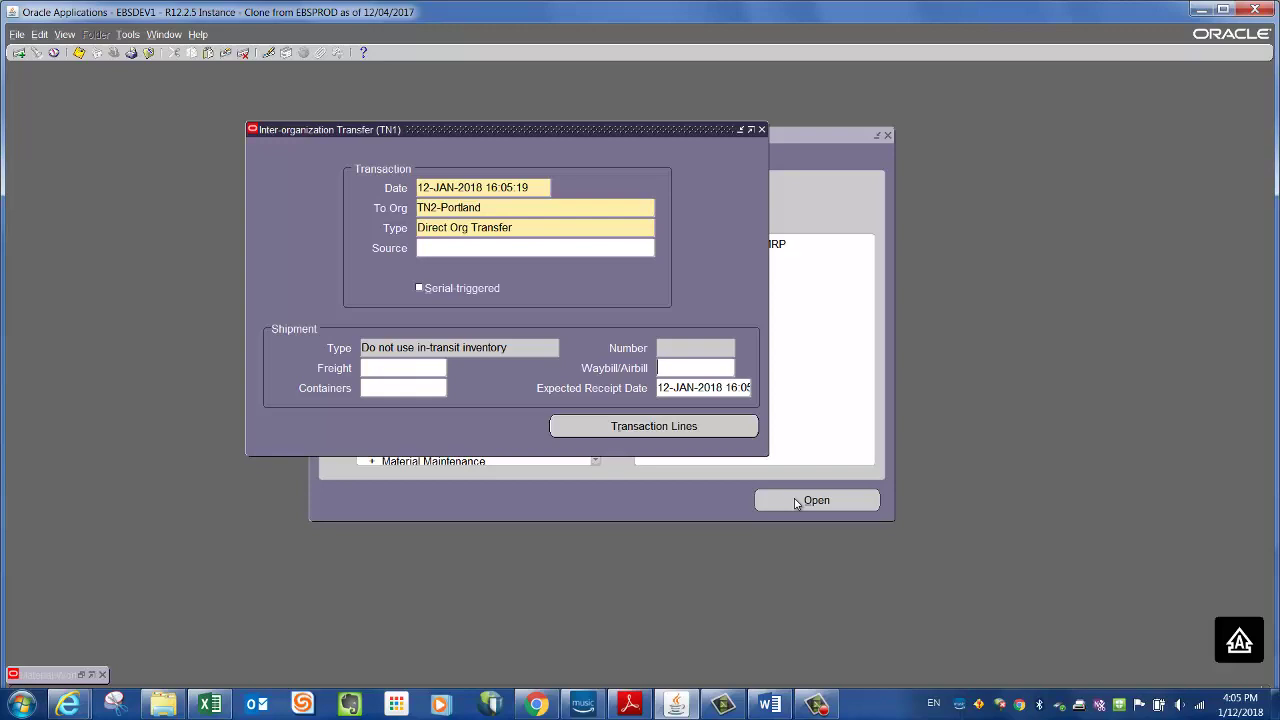
text(1-1)
click(212, 705)
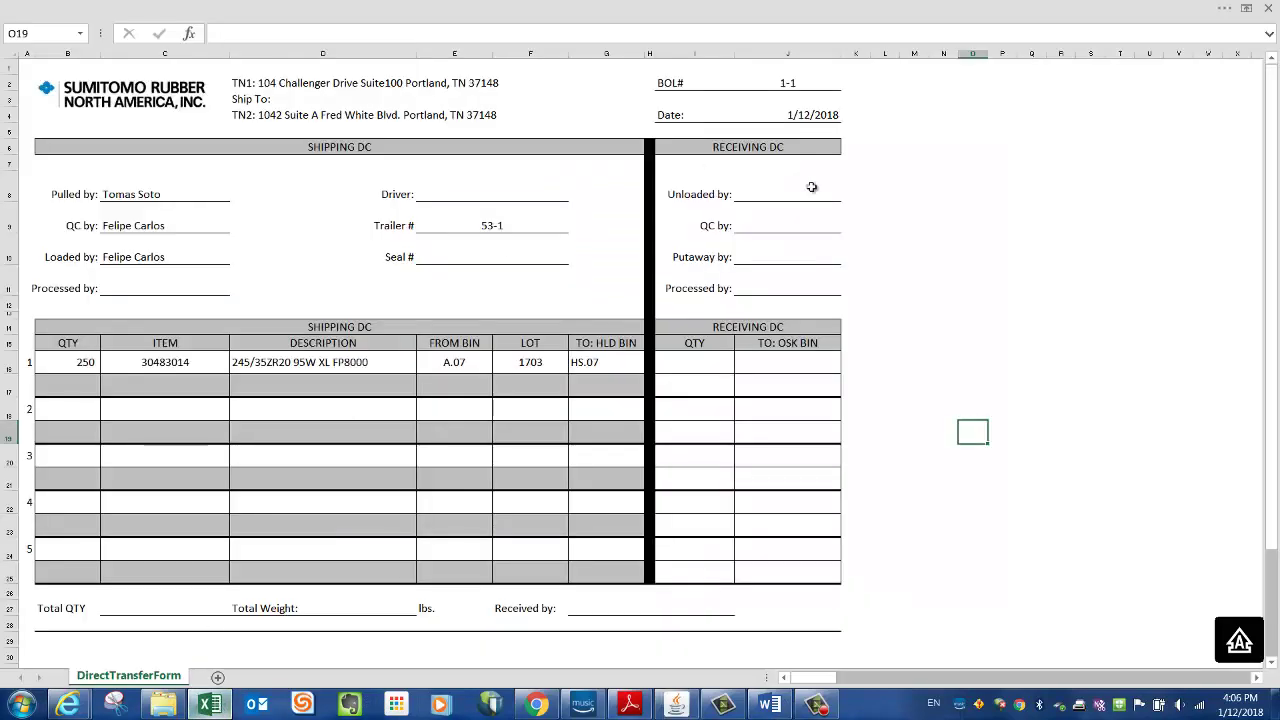
click(898, 194)
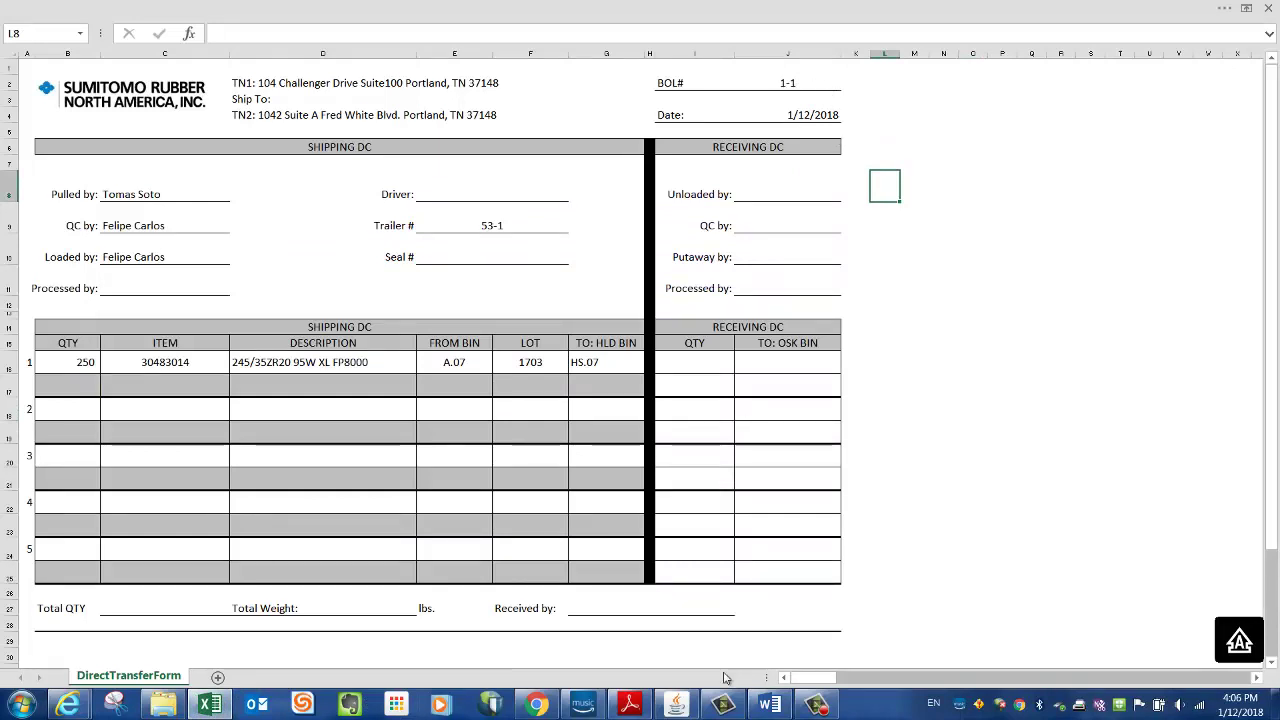
click(686, 711)
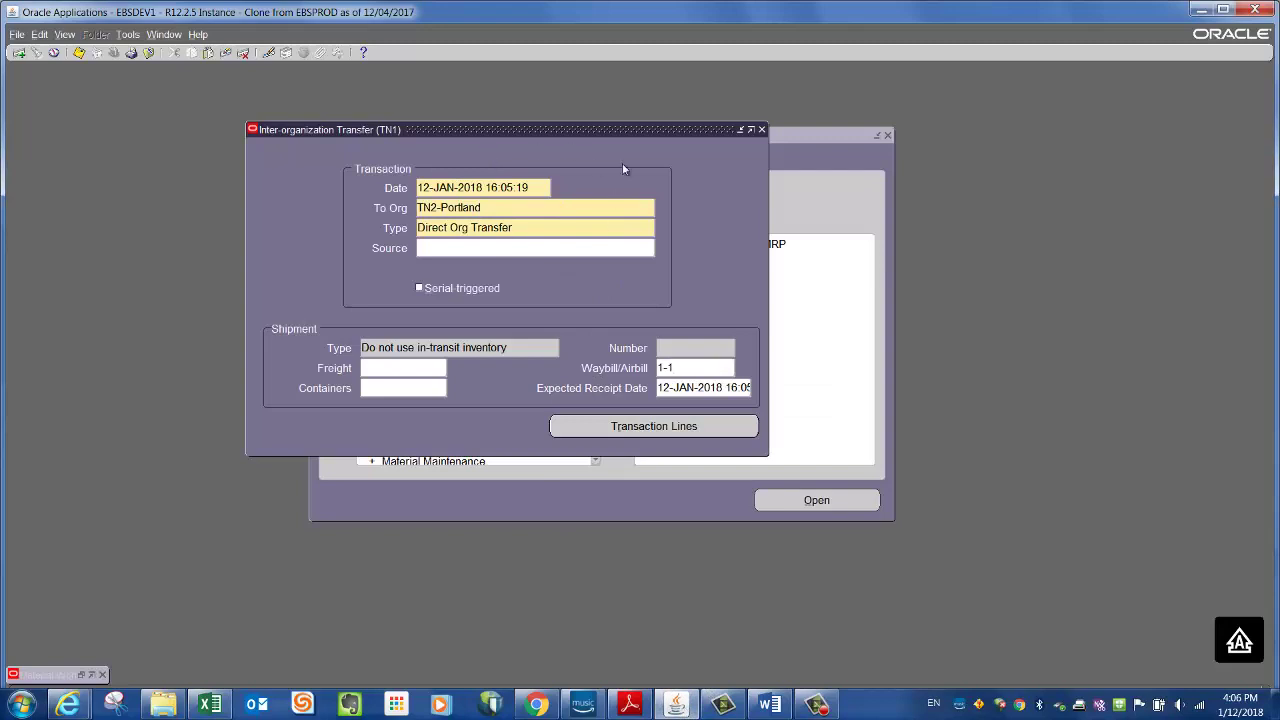
- Paste item 30483014, copied from the Excel form, into a new transaction line
click(657, 426)
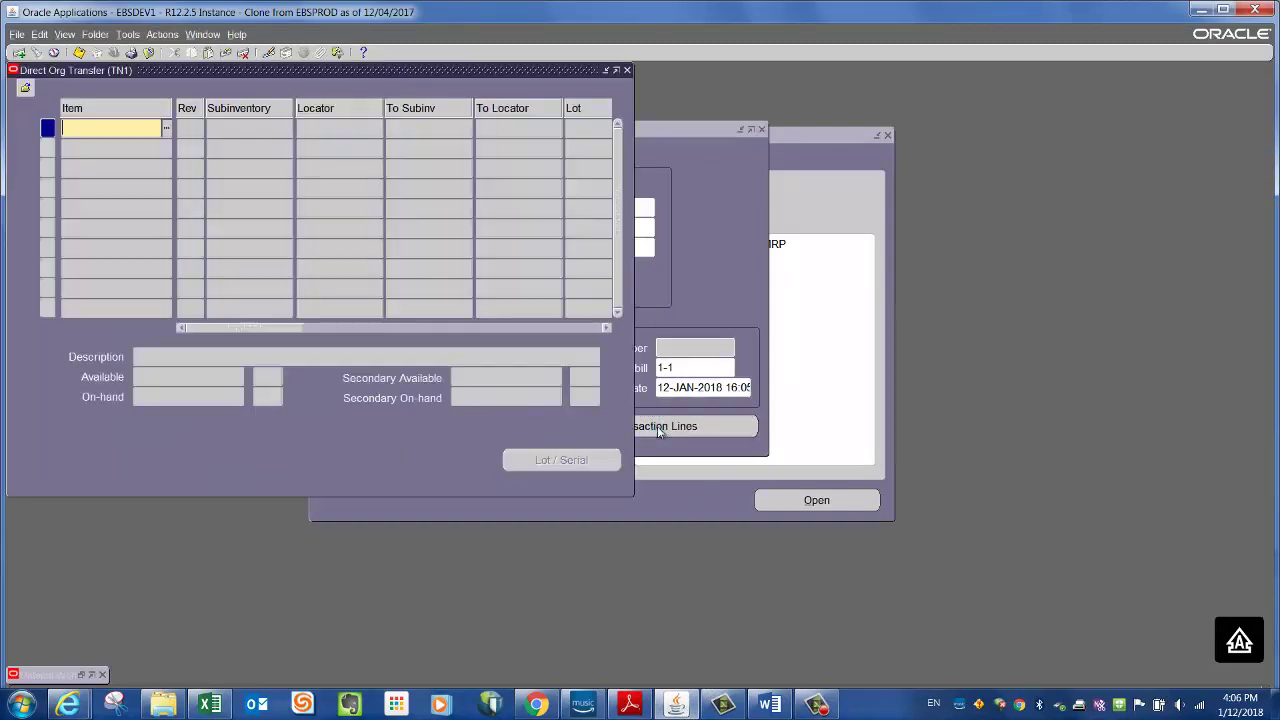
click(210, 705)
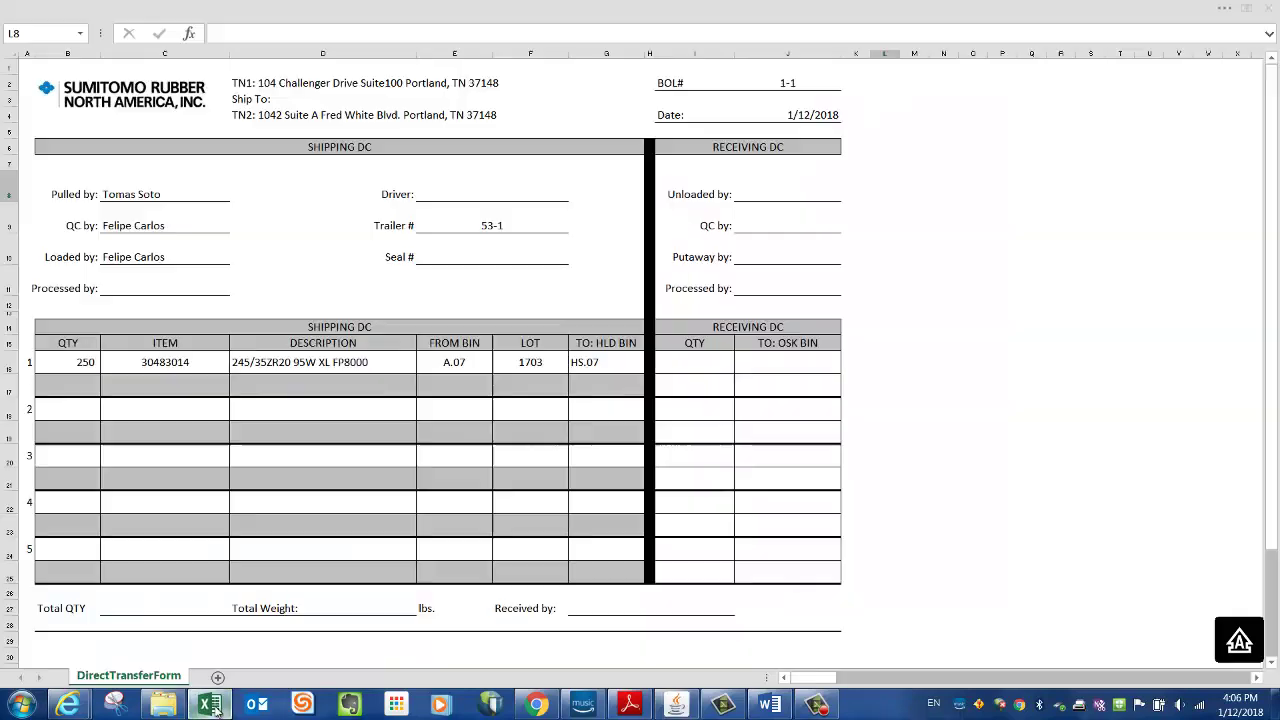
click(164, 364)
key(ctrl+c)
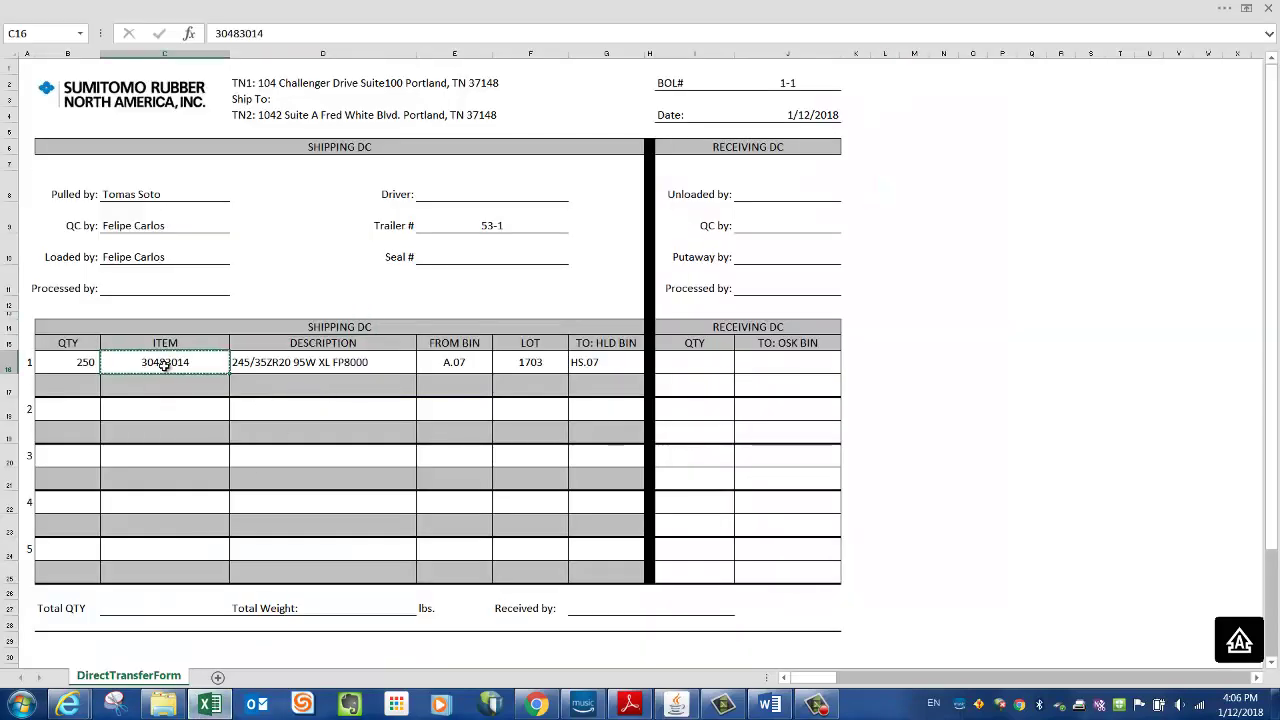
click(676, 705)
key(ctrl+v)
key(Tab)
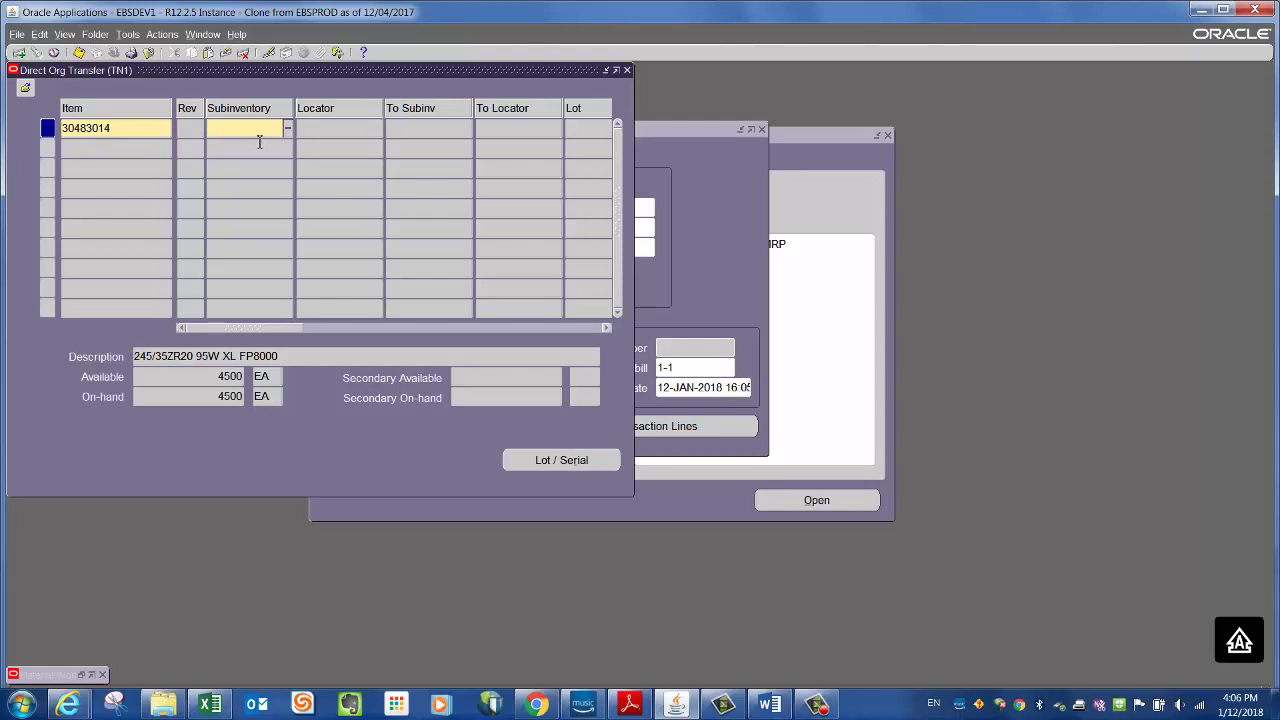
- Set the source subinventory to OSK and locator to A.07
text(OSK)
key(Tab)
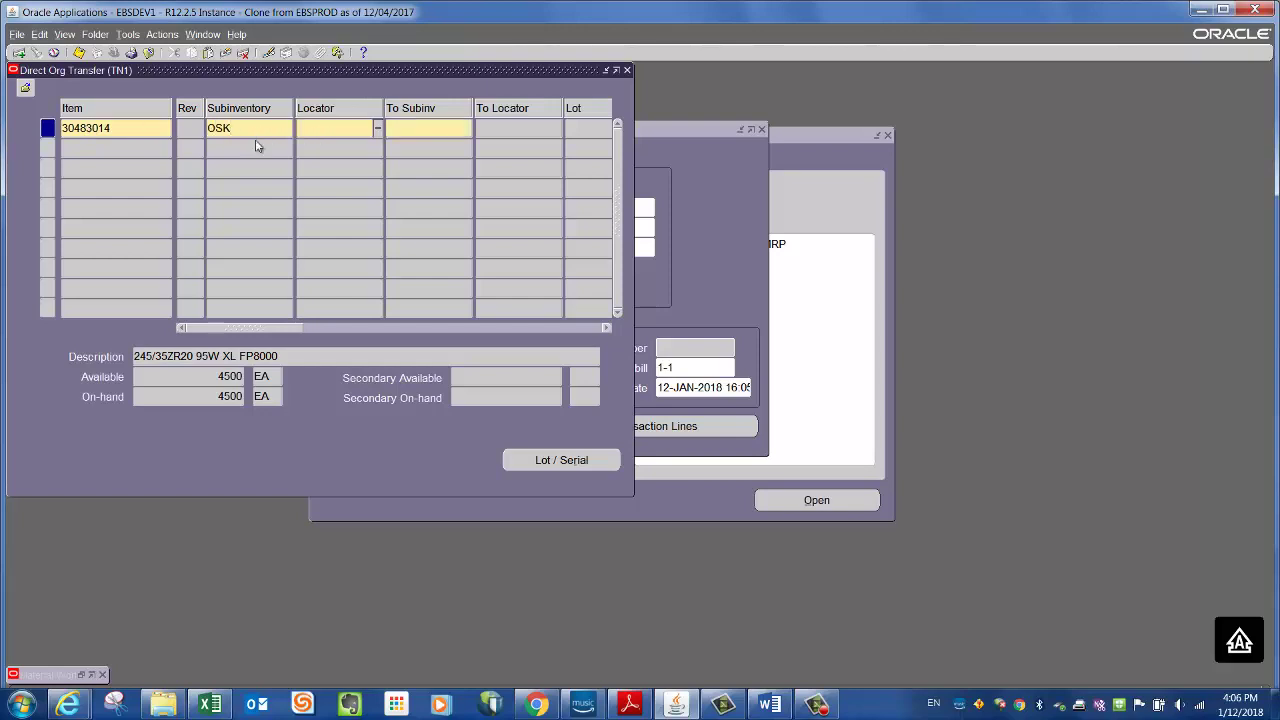
click(210, 704)
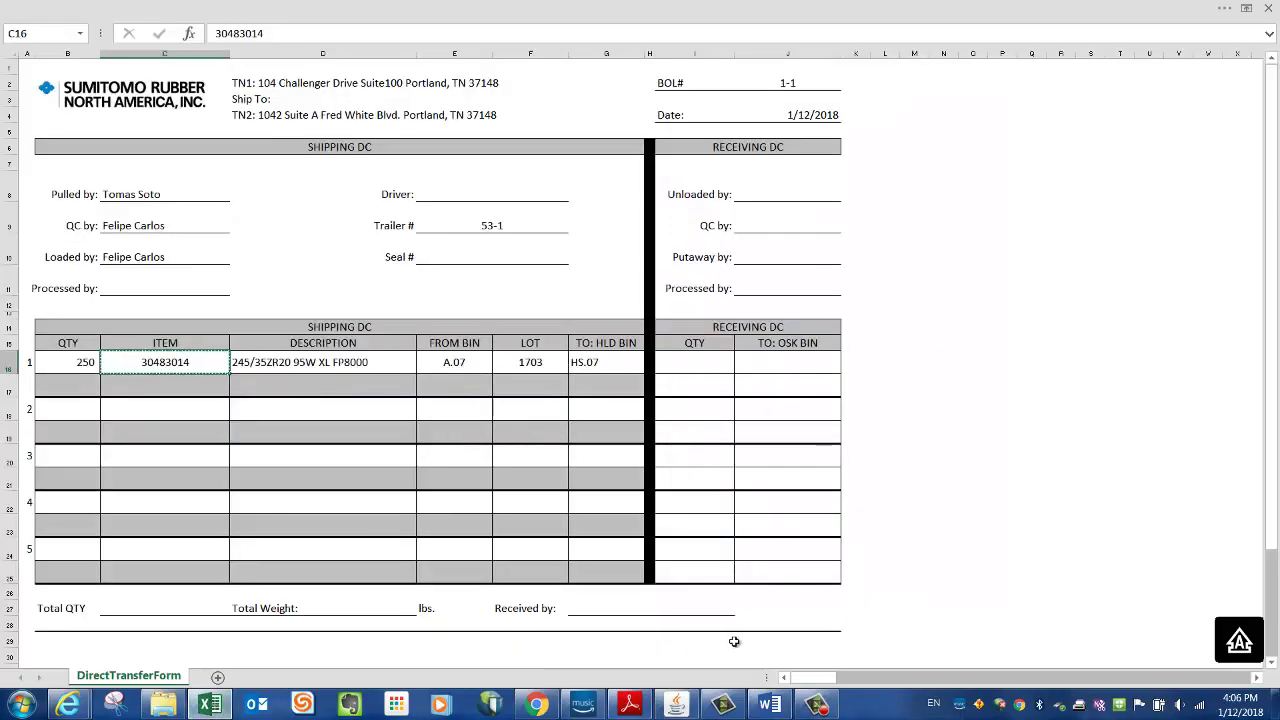
click(682, 705)
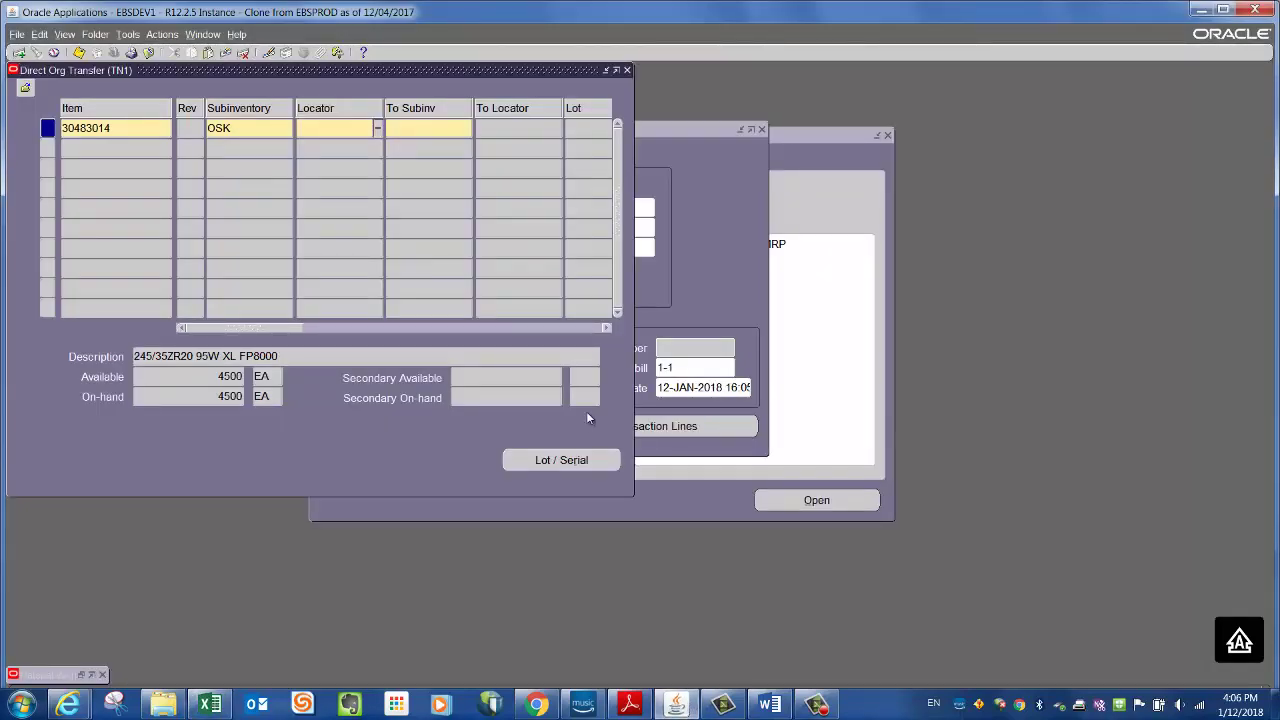
text(A.07)
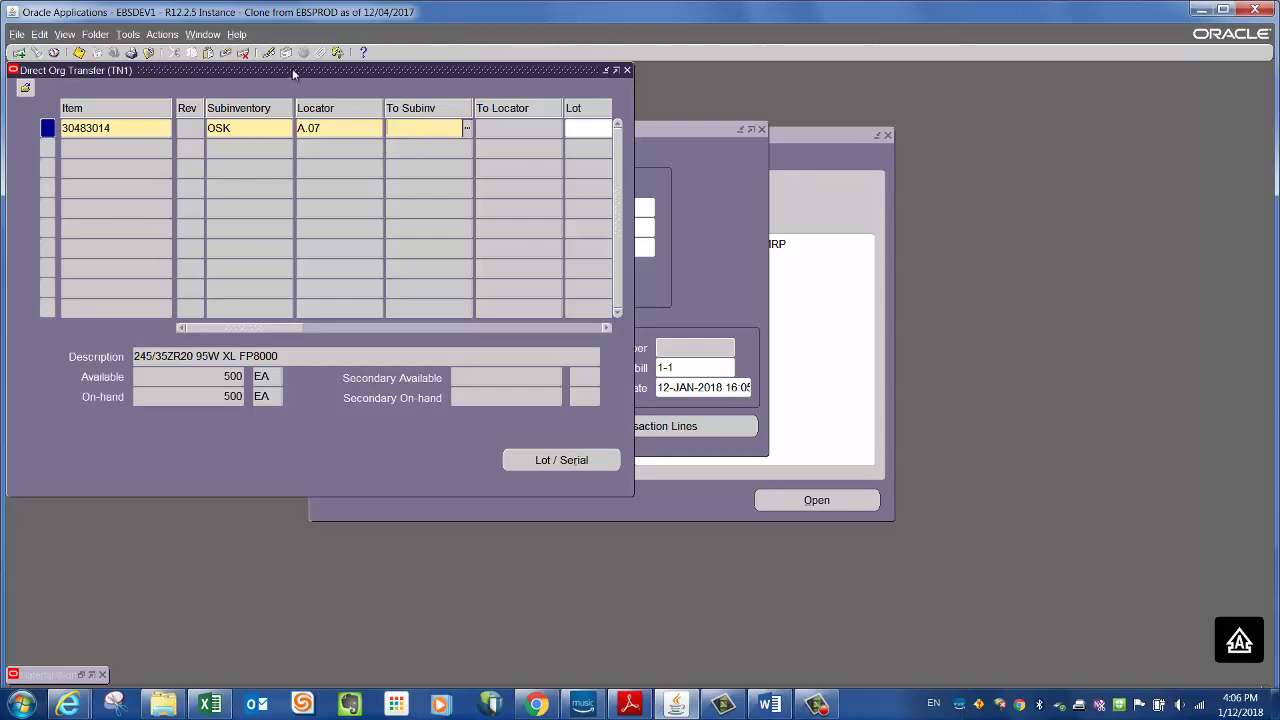
- Set the destination subinventory to HLD and locator to HS 07
drag(314, 73, 383, 84)
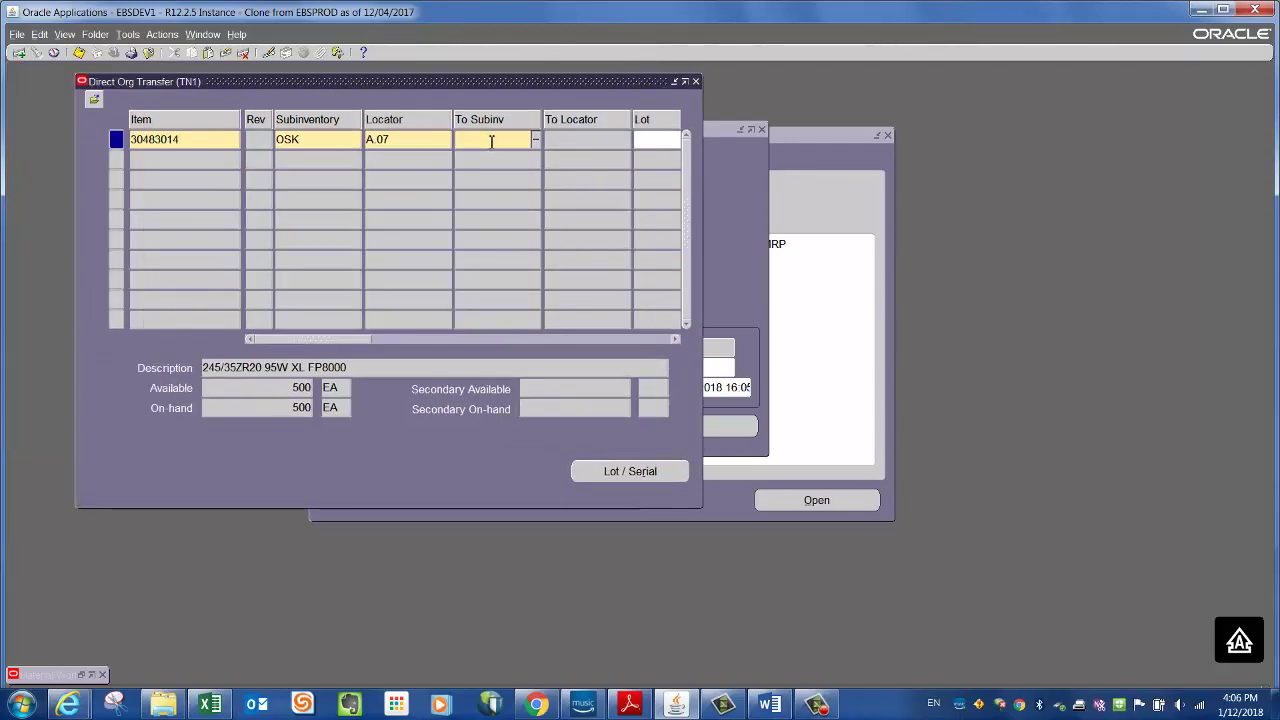
text(HLD)
key(Tab)
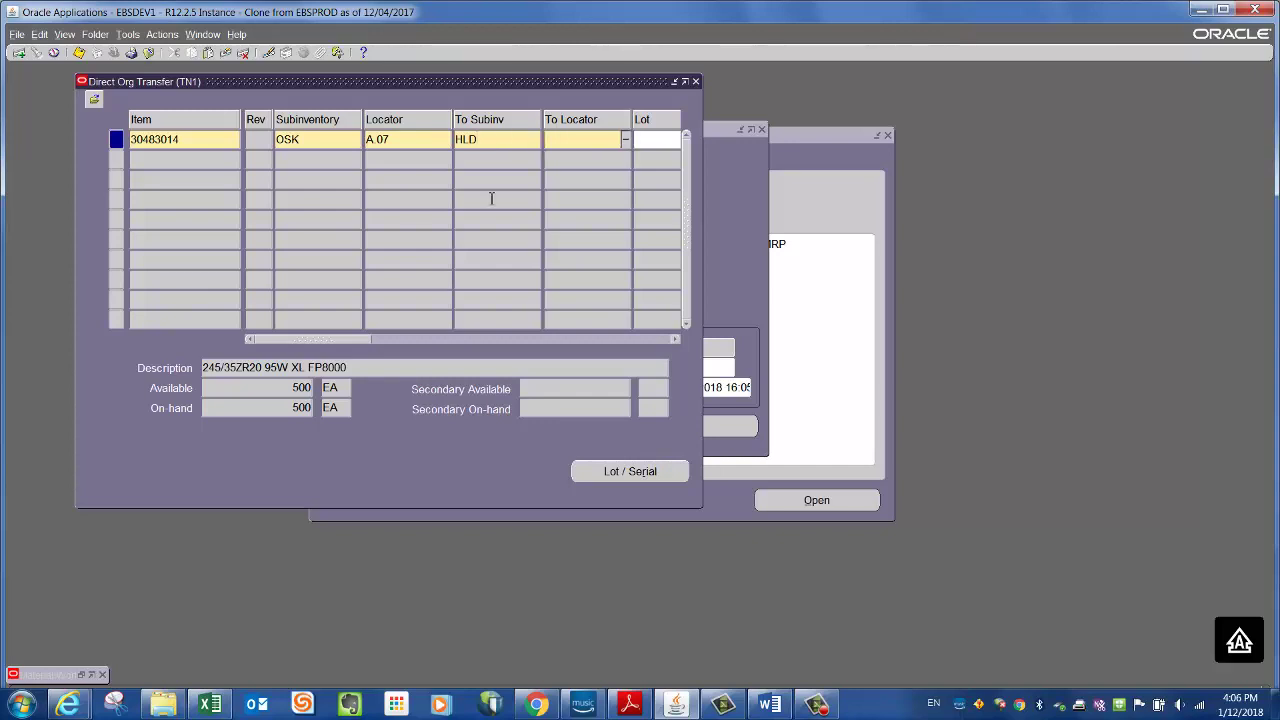
click(210, 704)
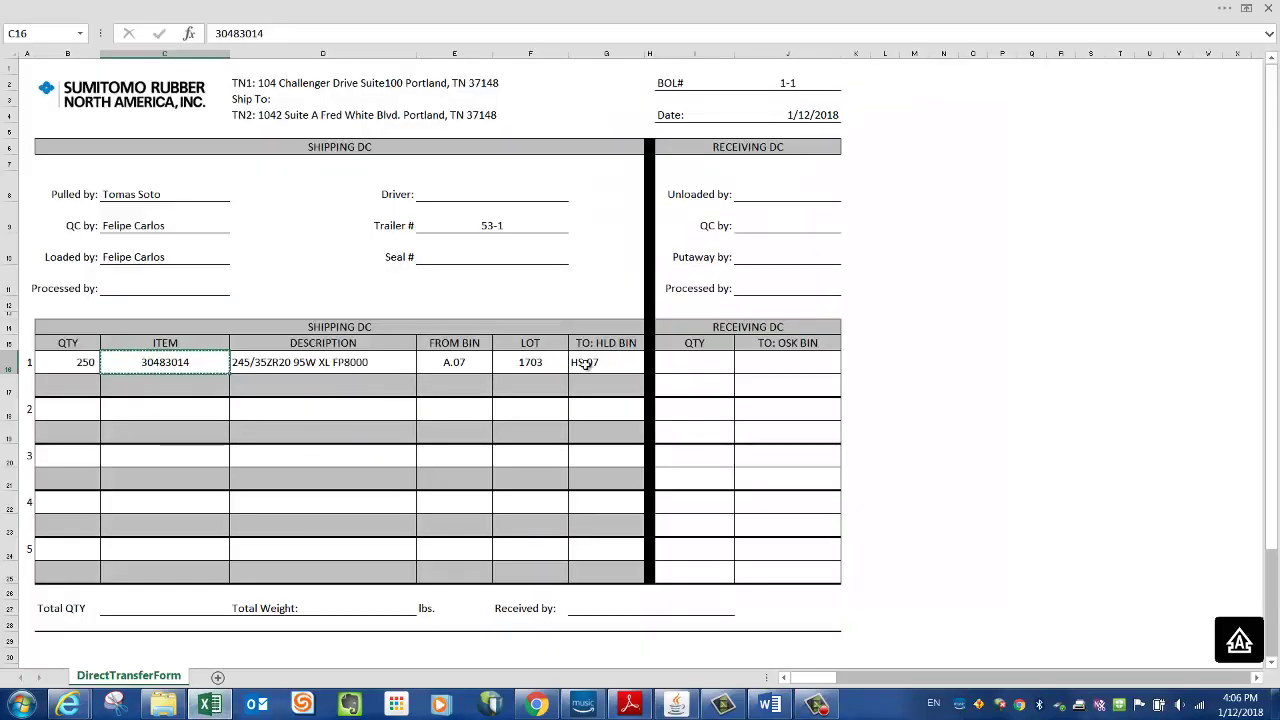
click(588, 364)
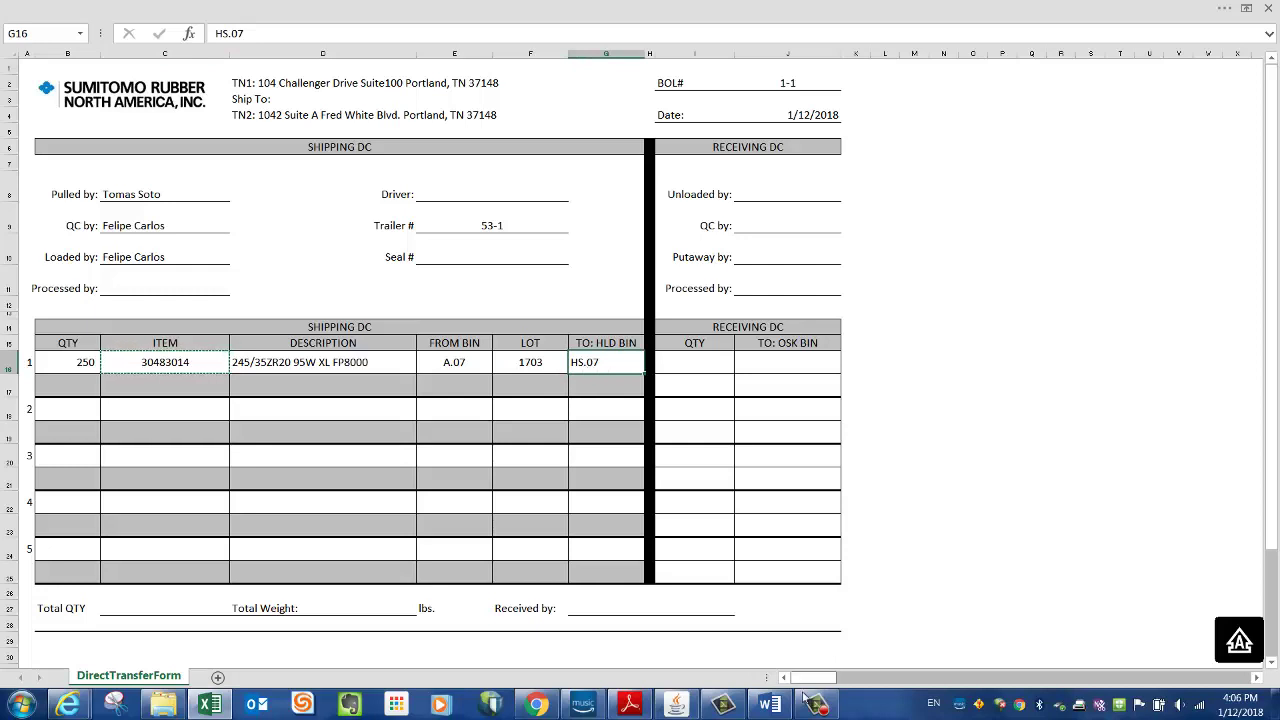
click(673, 708)
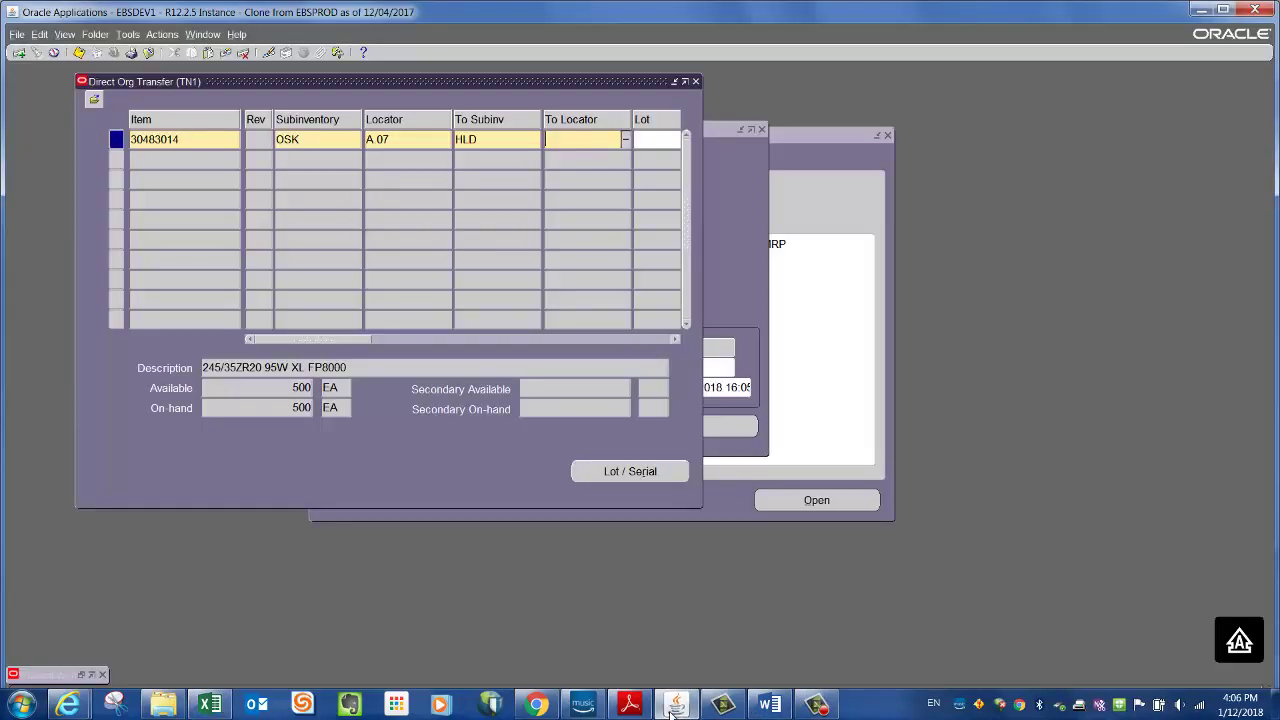
text(HS.)
text( 07)
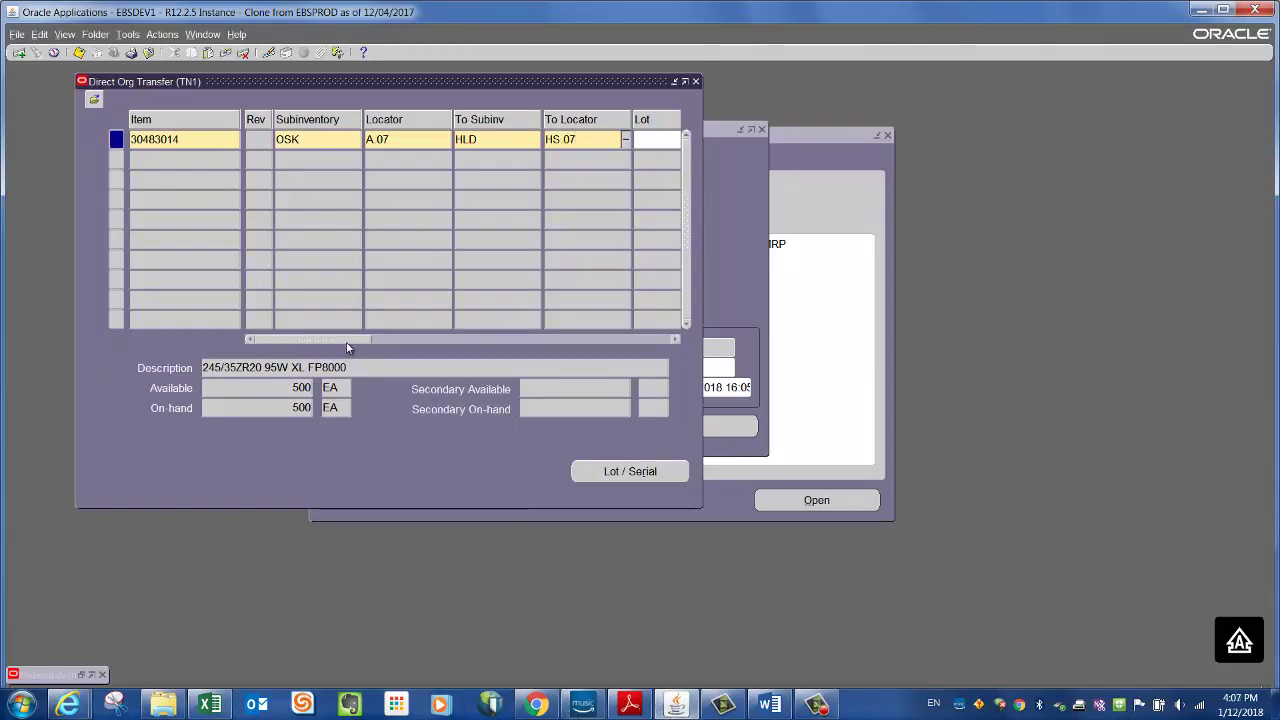
key(Tab)
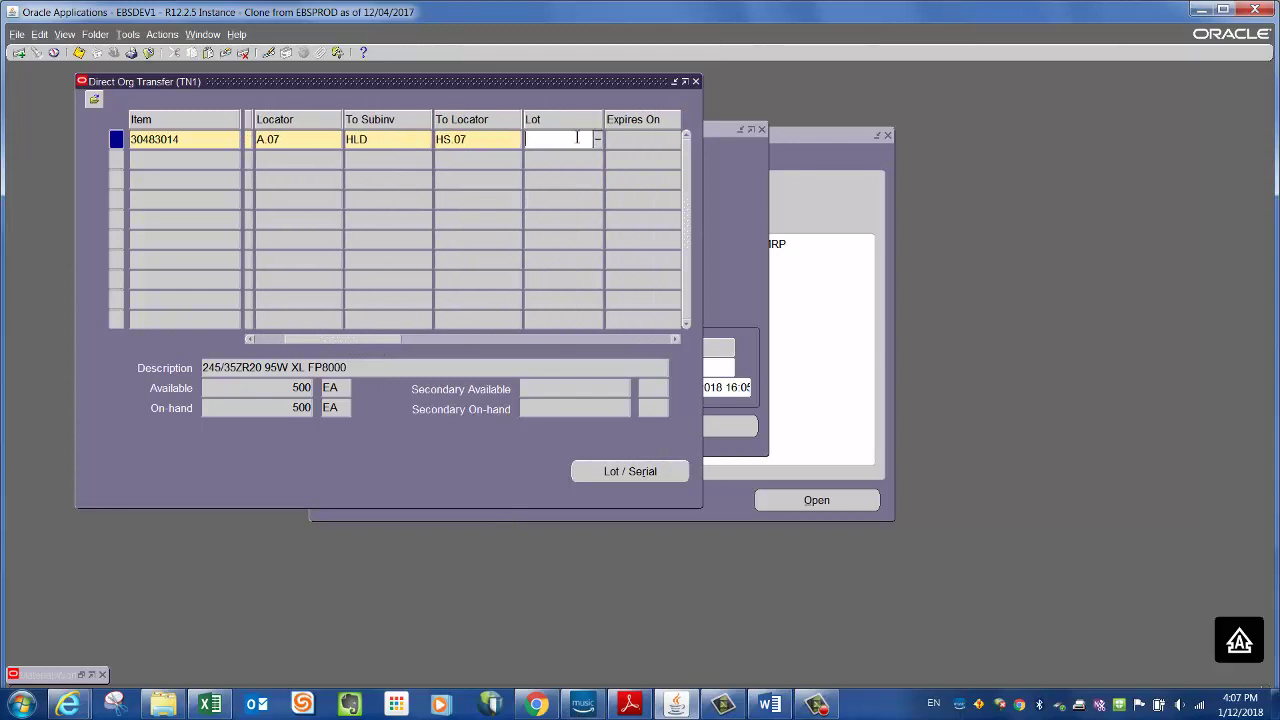
- Enter lot 1703 on the transfer line, as listed on the Excel form
click(211, 706)
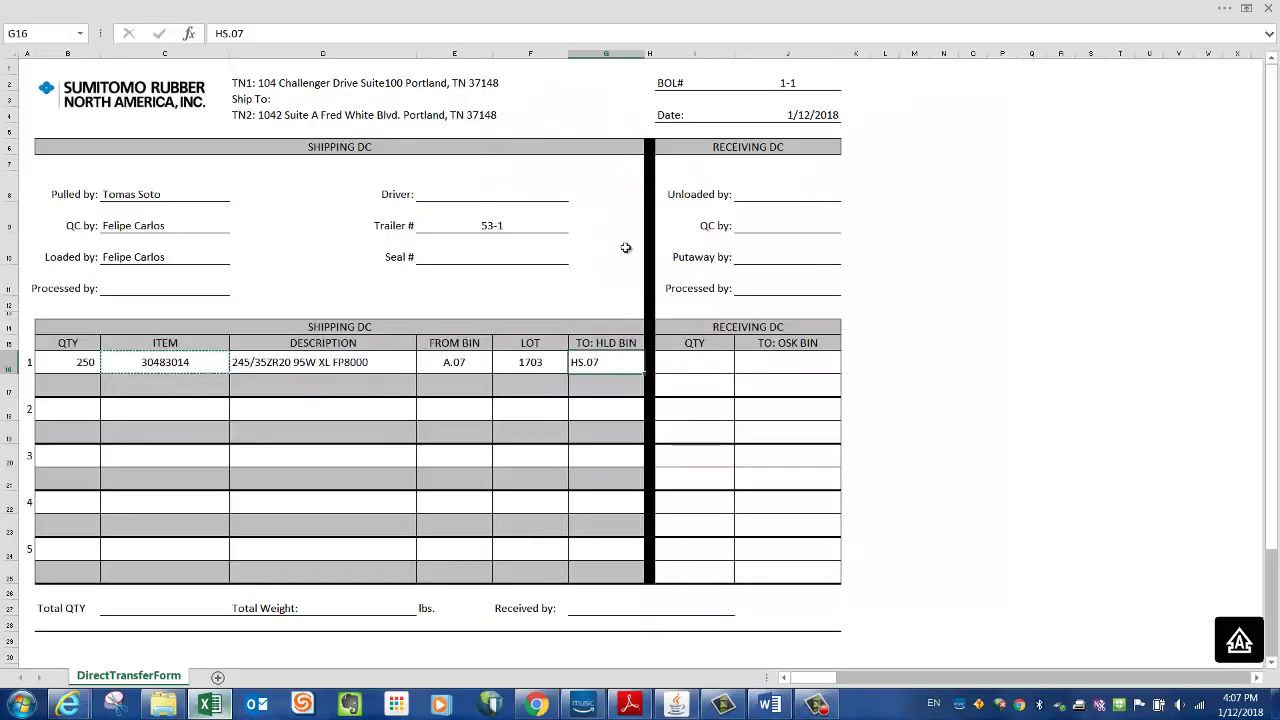
click(531, 362)
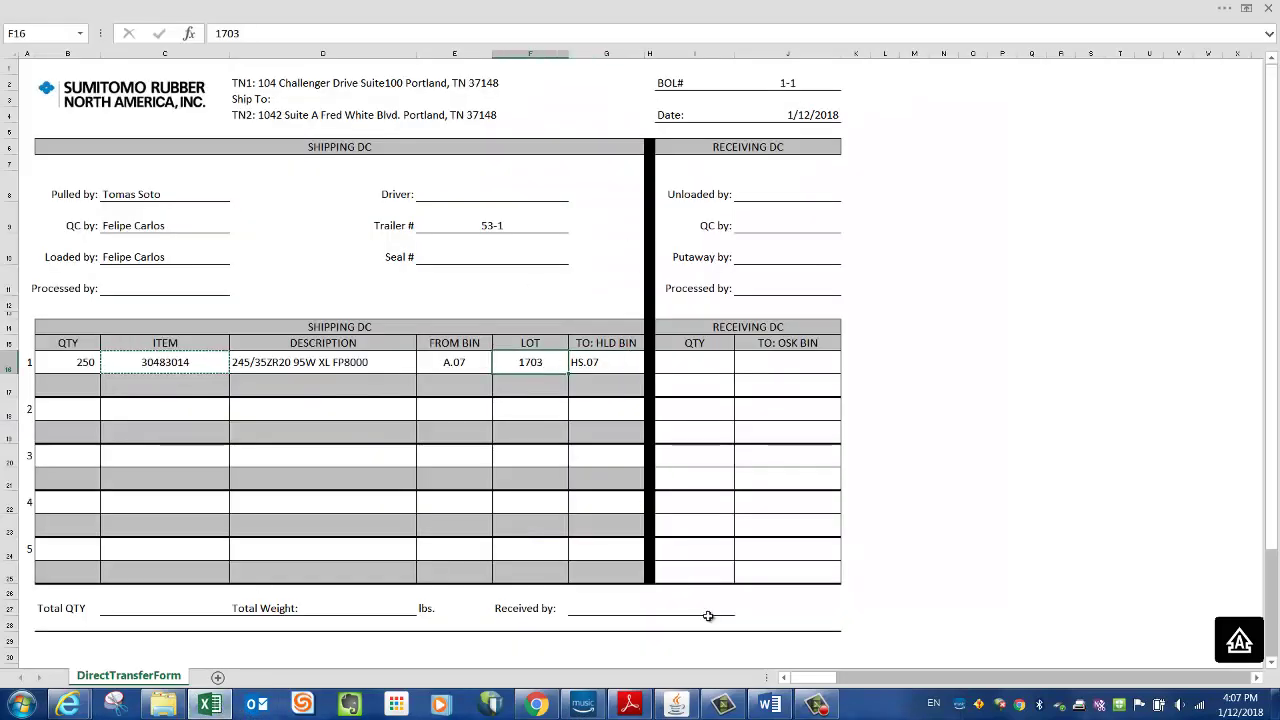
click(679, 706)
text(1703)
key(Tab)
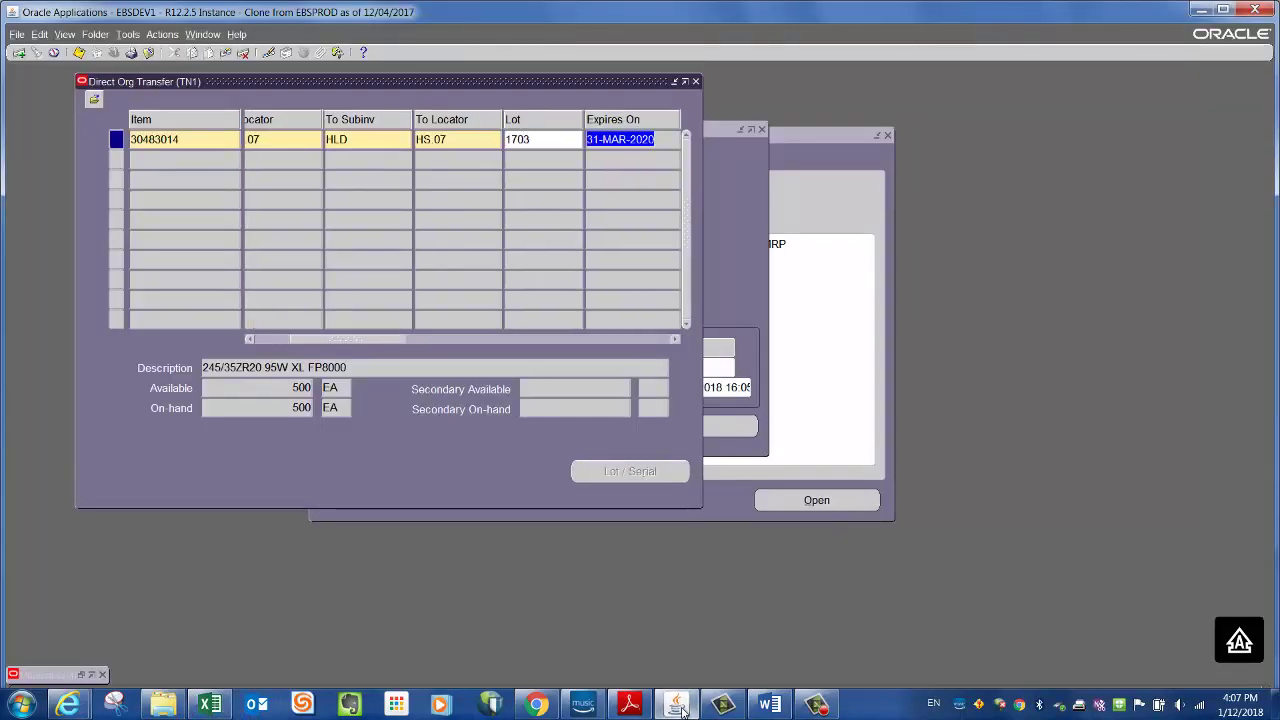
drag(371, 345, 440, 352)
- Enter quantity 250 and save the transfer
click(516, 139)
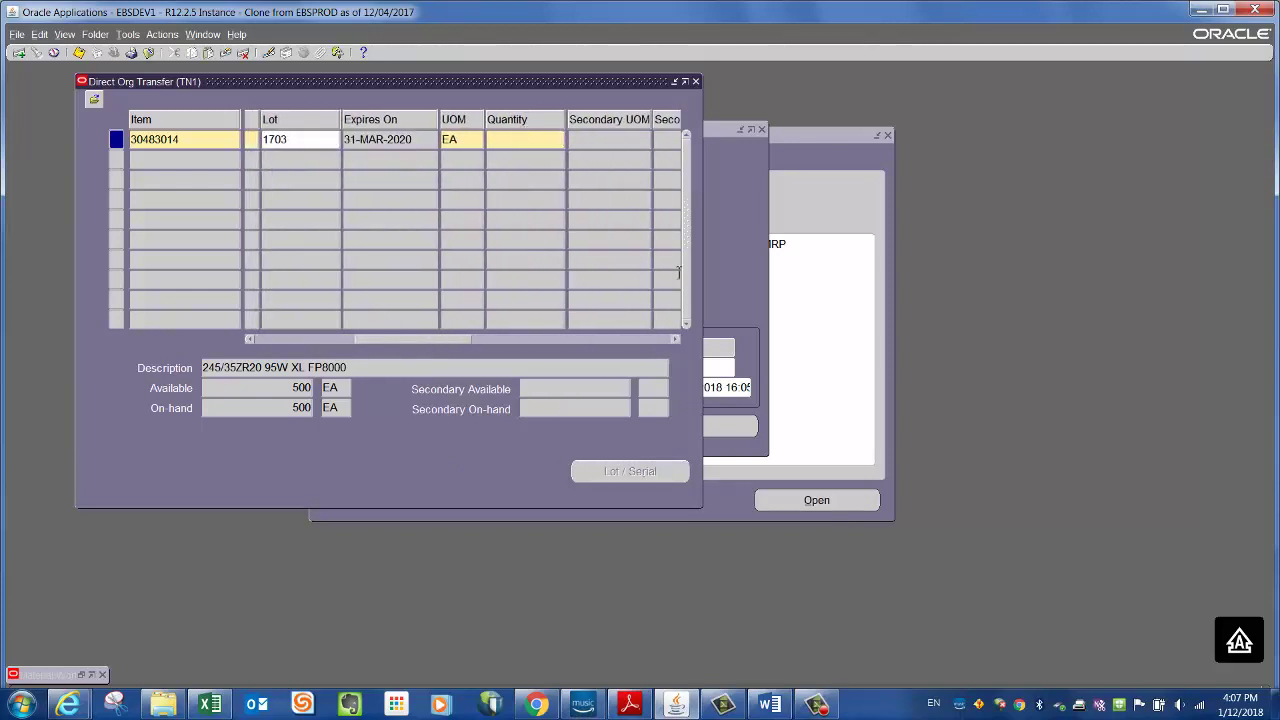
text(250)
drag(458, 340, 322, 354)
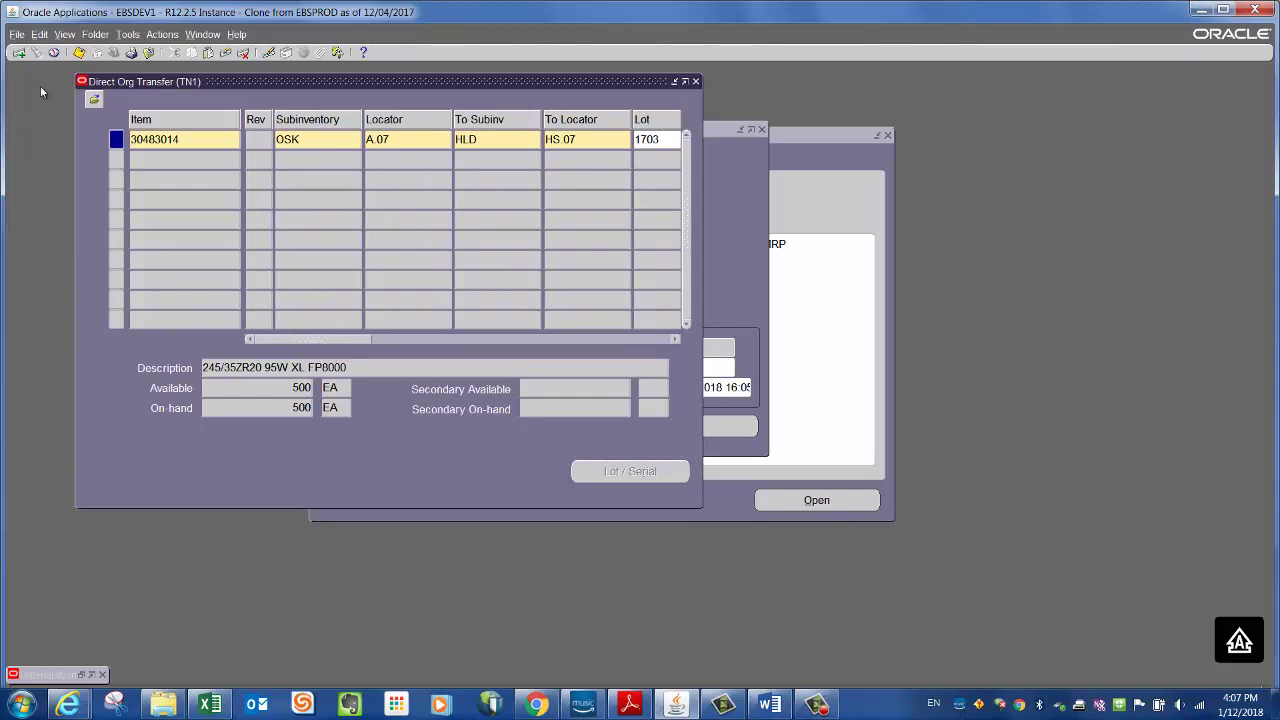
click(79, 53)
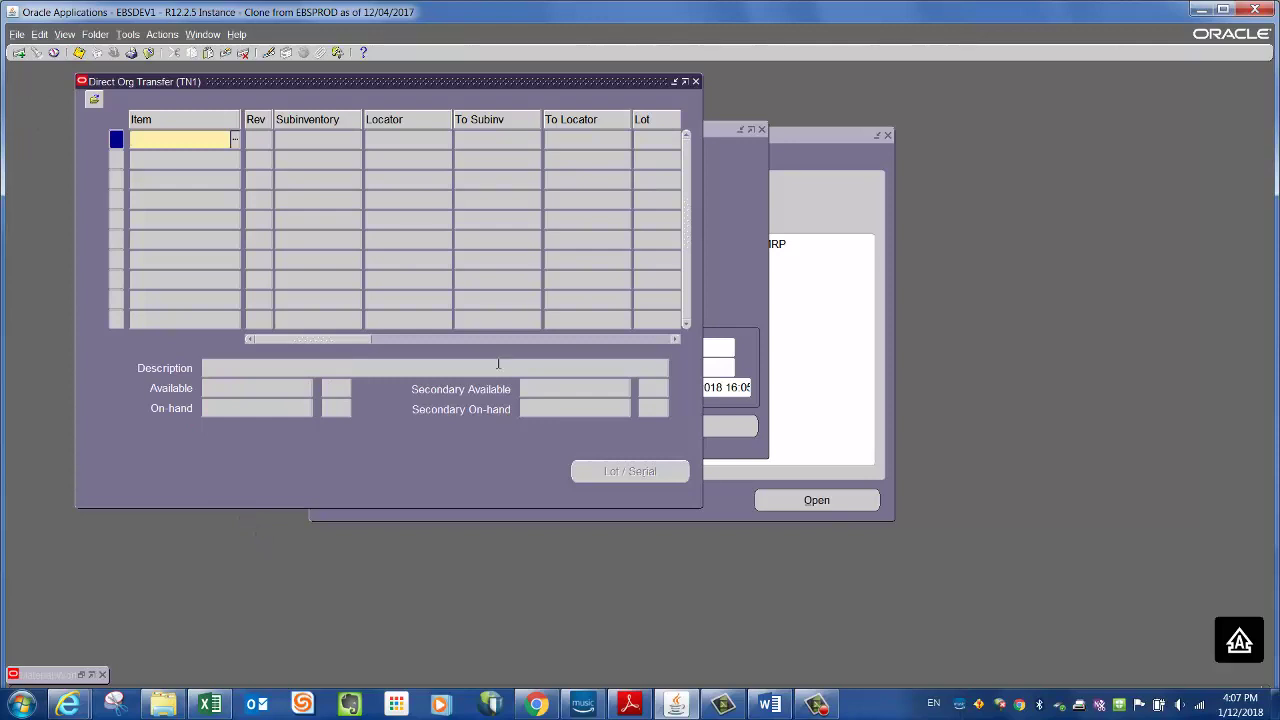
click(1222, 10)
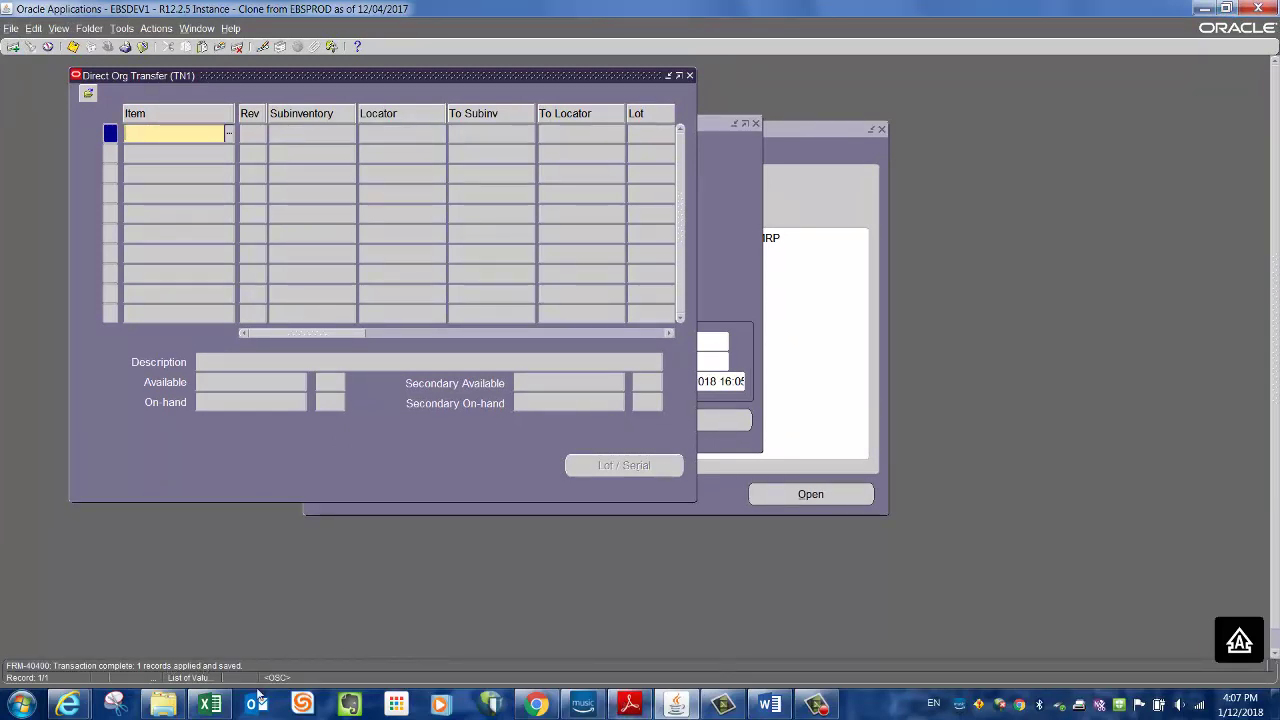
click(212, 704)
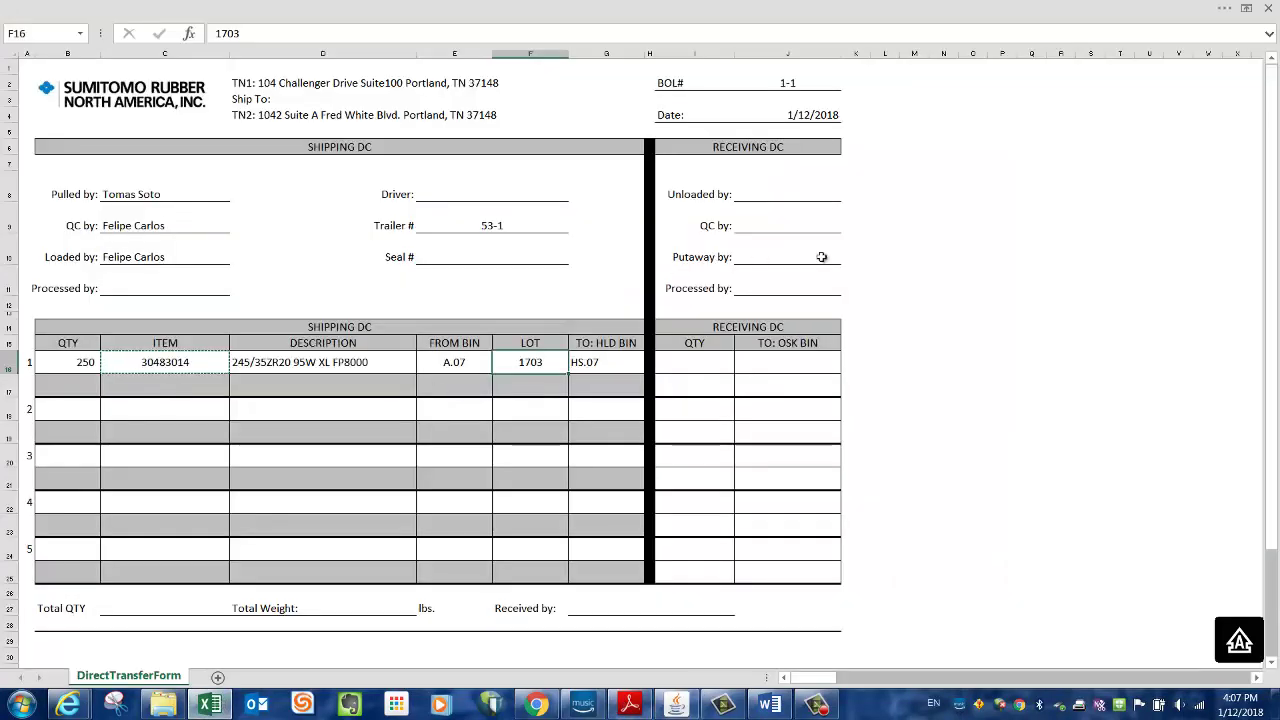
- Enter the driver's full name in the Driver field
click(971, 290)
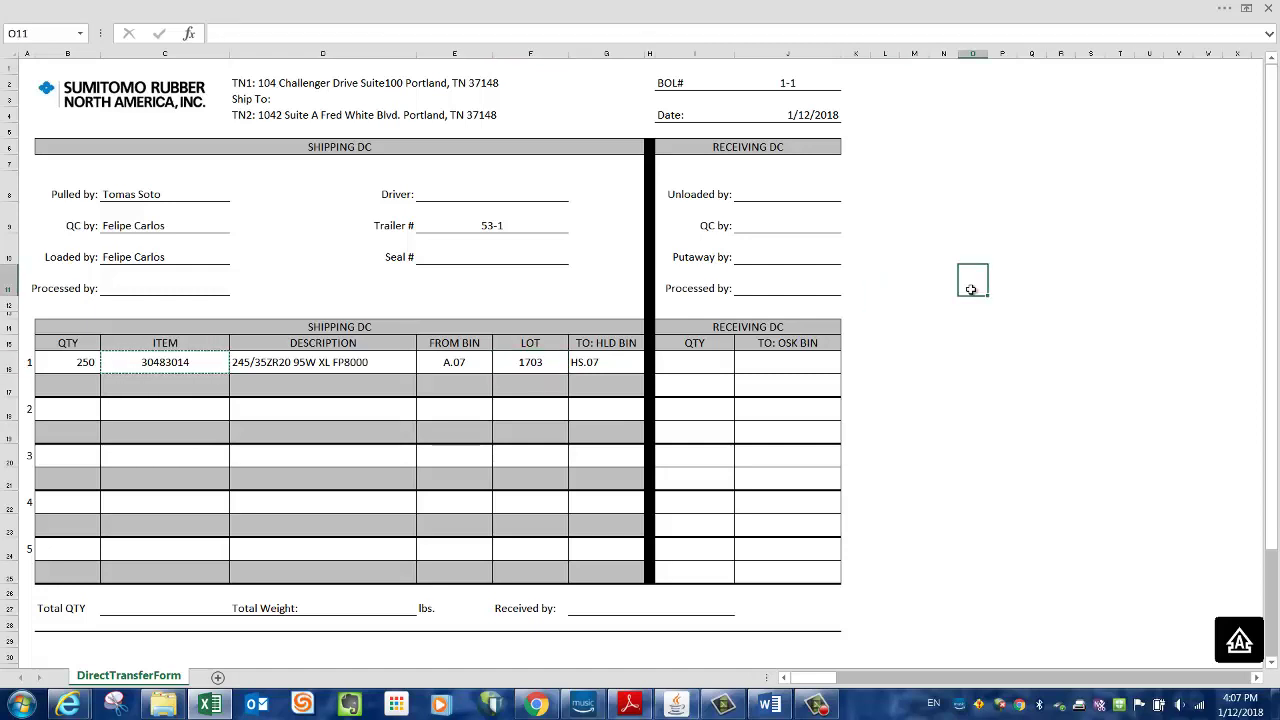
click(611, 361)
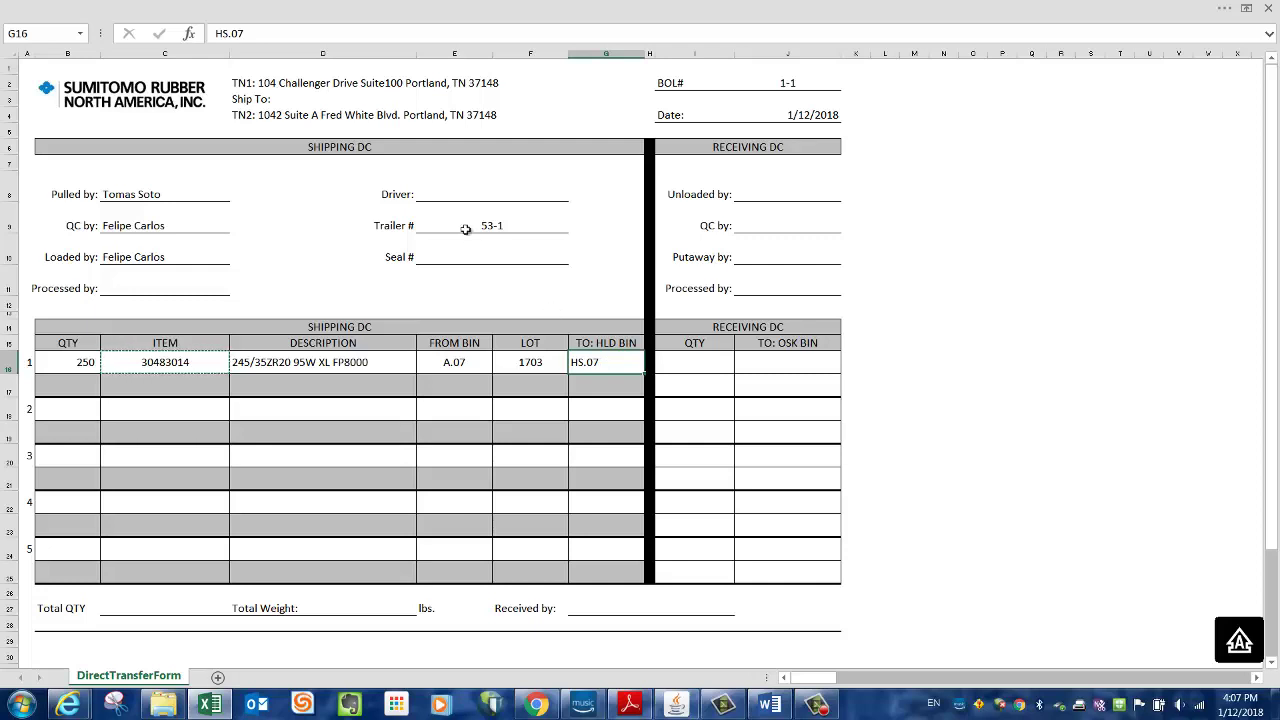
click(510, 189)
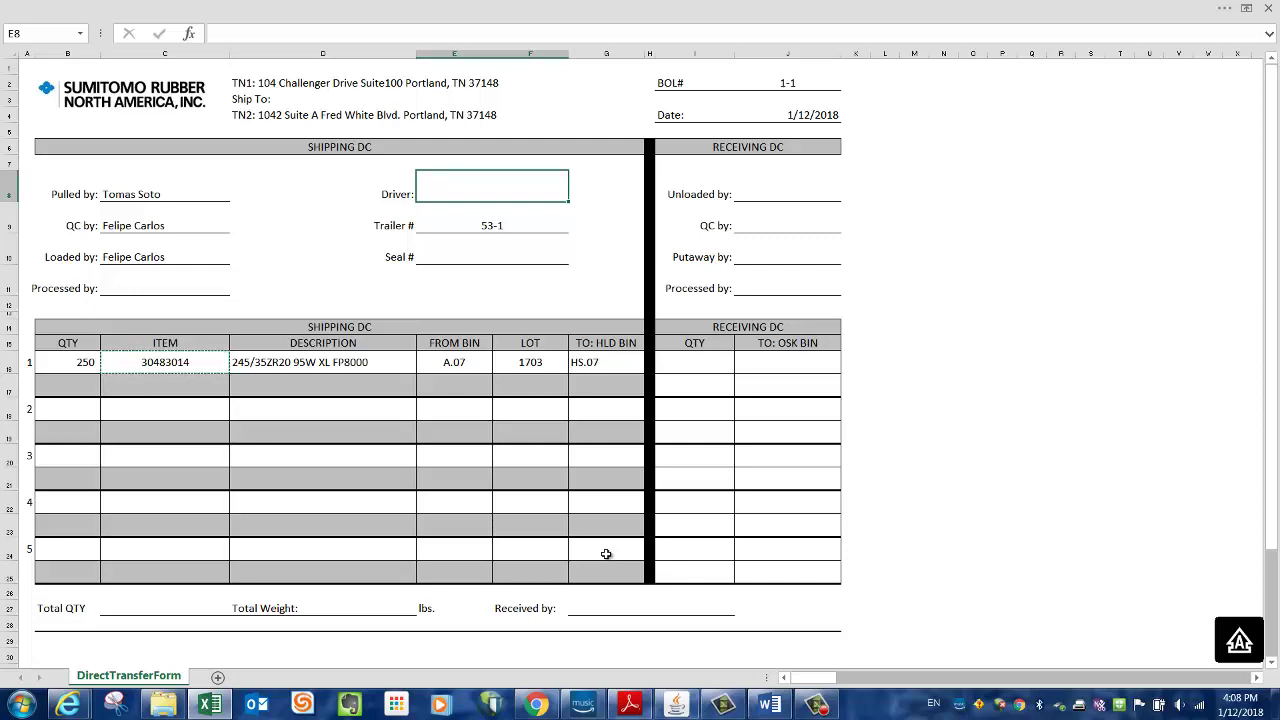
text(John Smith)
click(1020, 310)
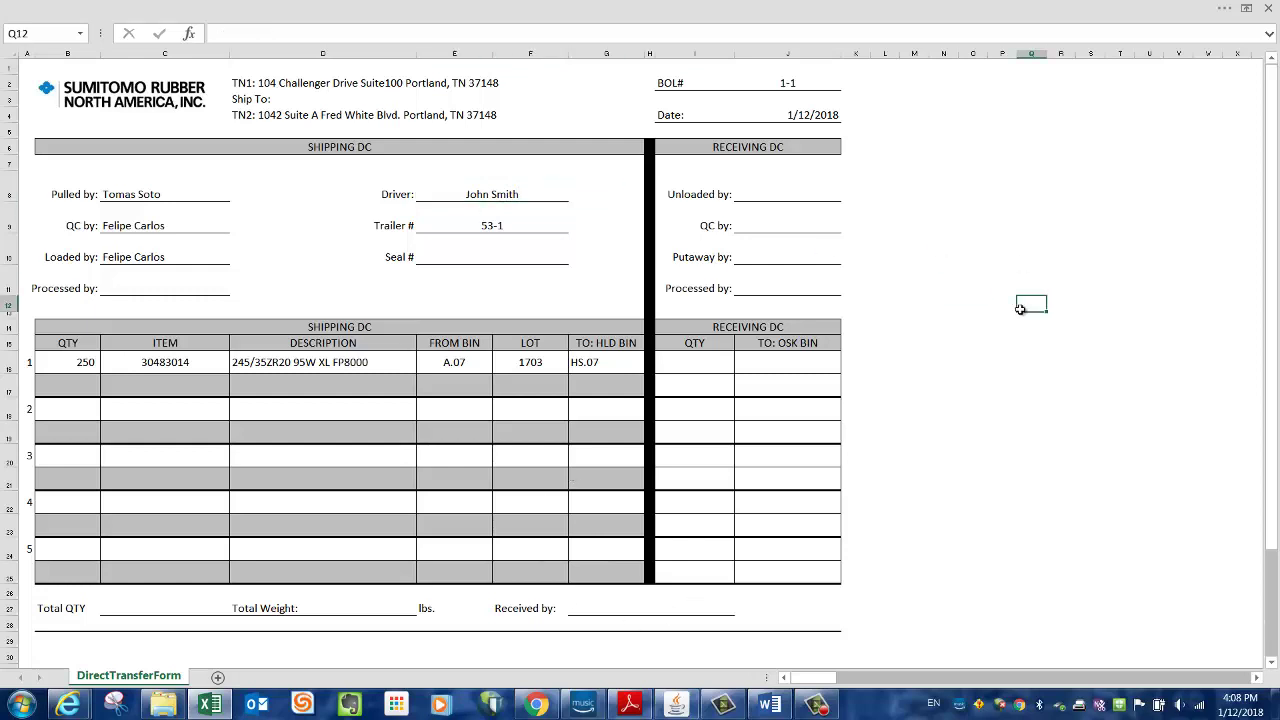
- Set the Seal # field to N/A
click(477, 252)
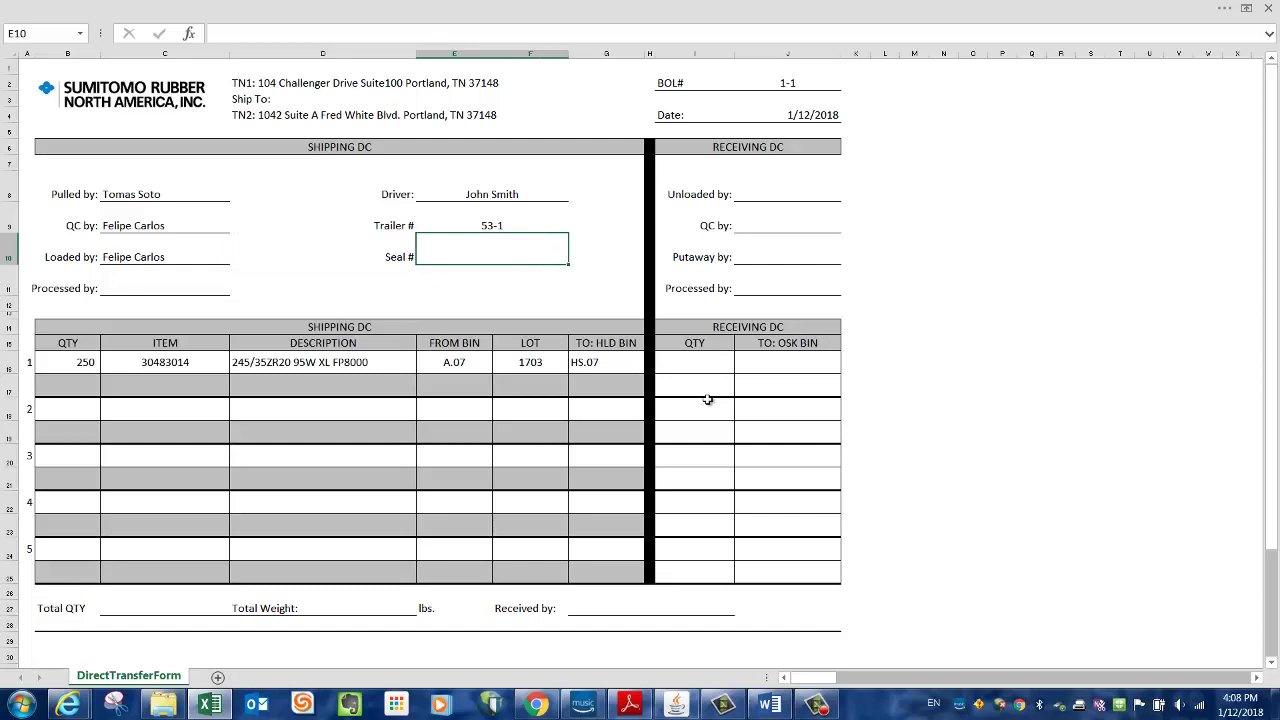
text(N/A)
click(550, 298)
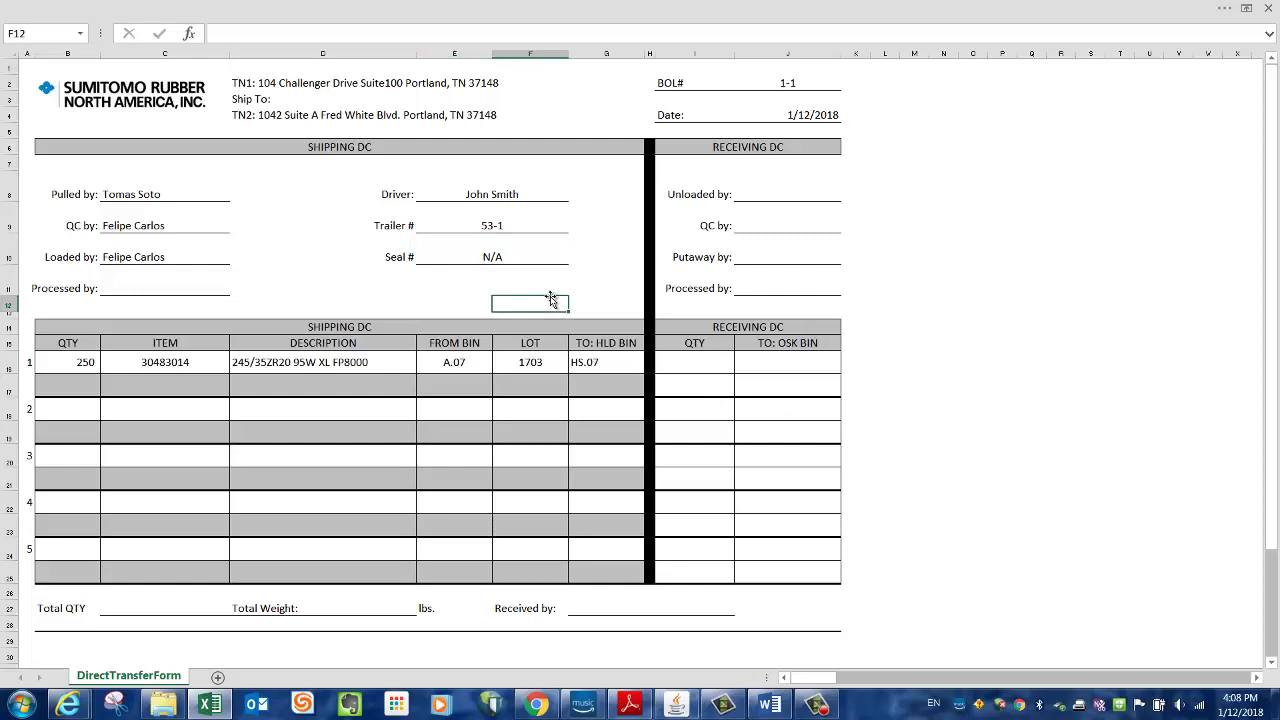
click(937, 385)
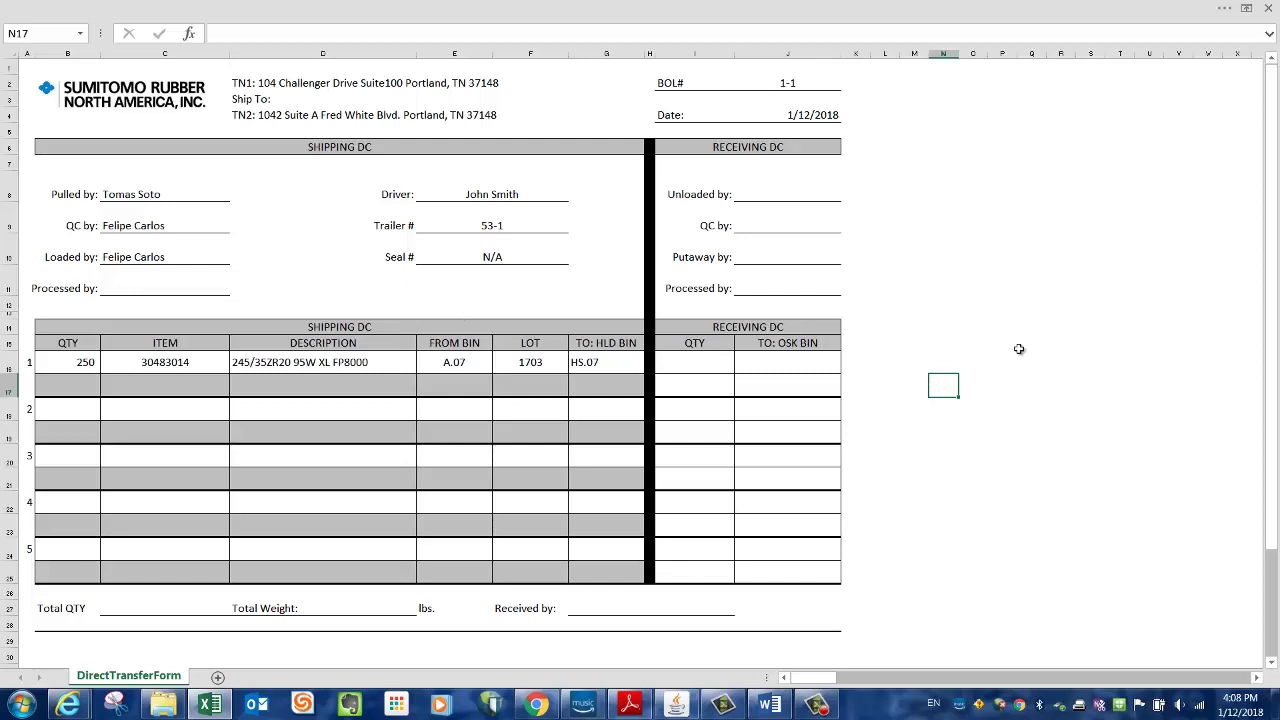
- Enter the shipping processor's name in the Processed by field
click(478, 355)
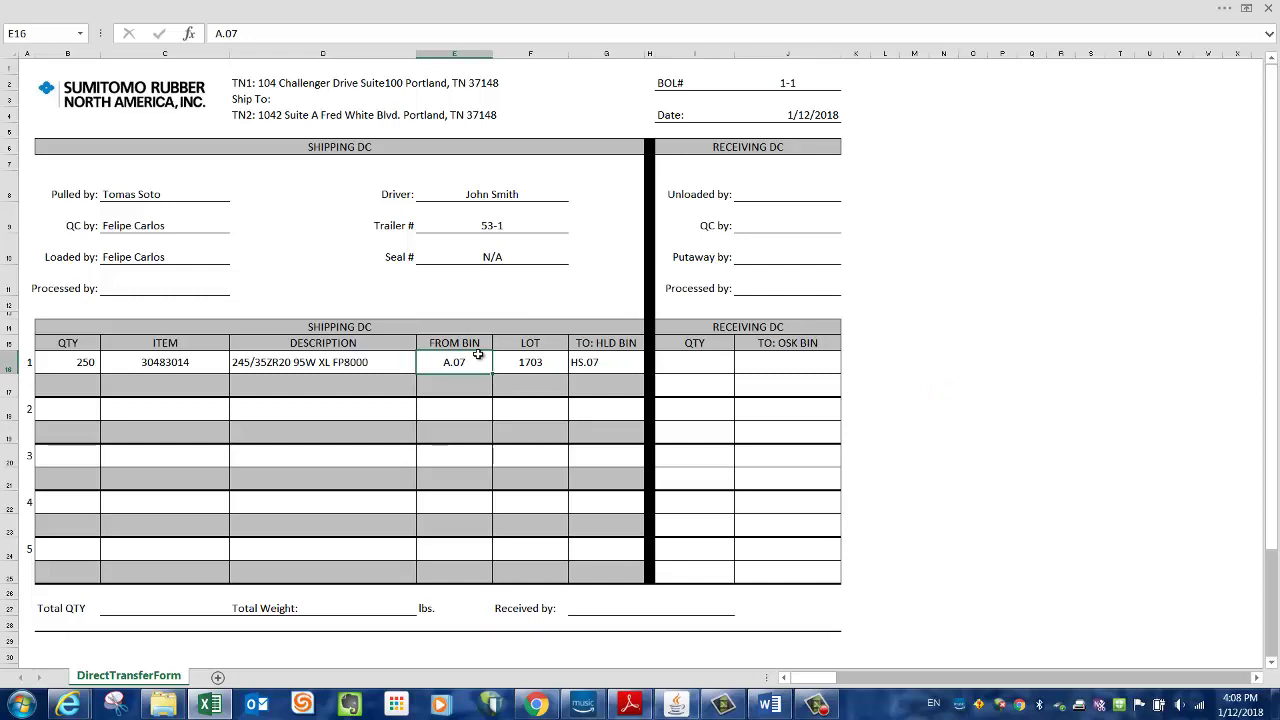
click(594, 608)
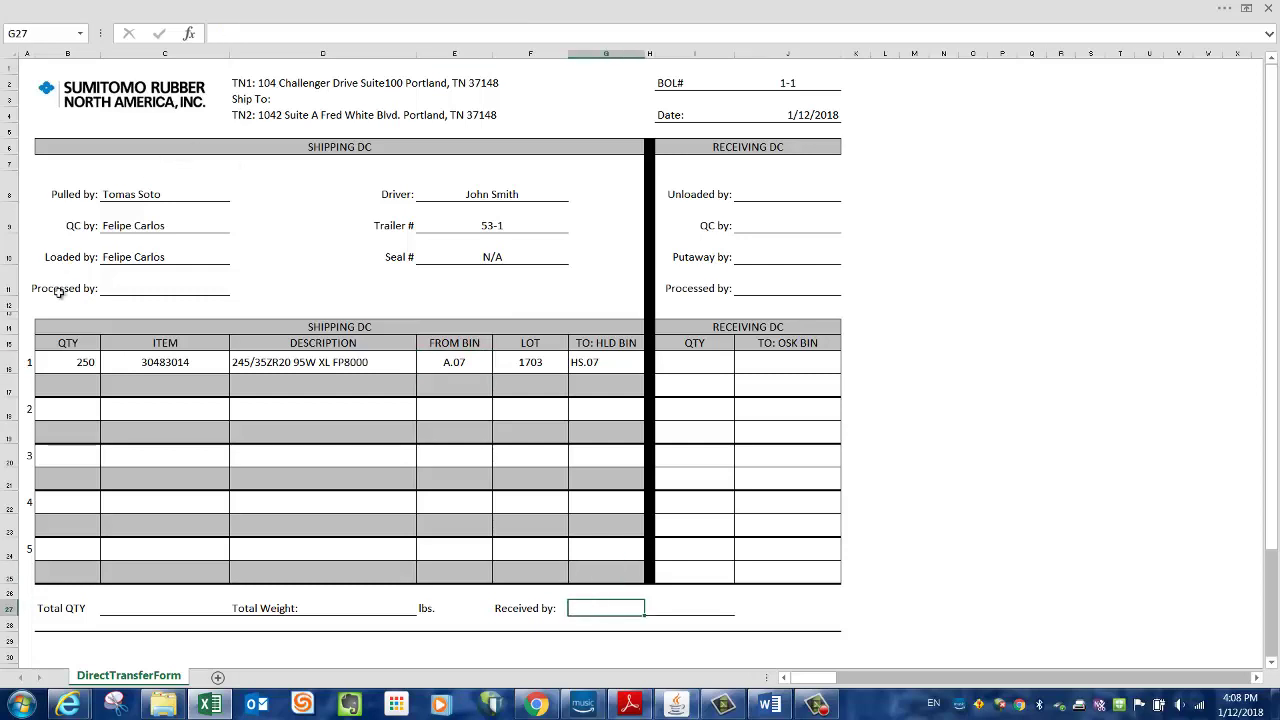
click(130, 288)
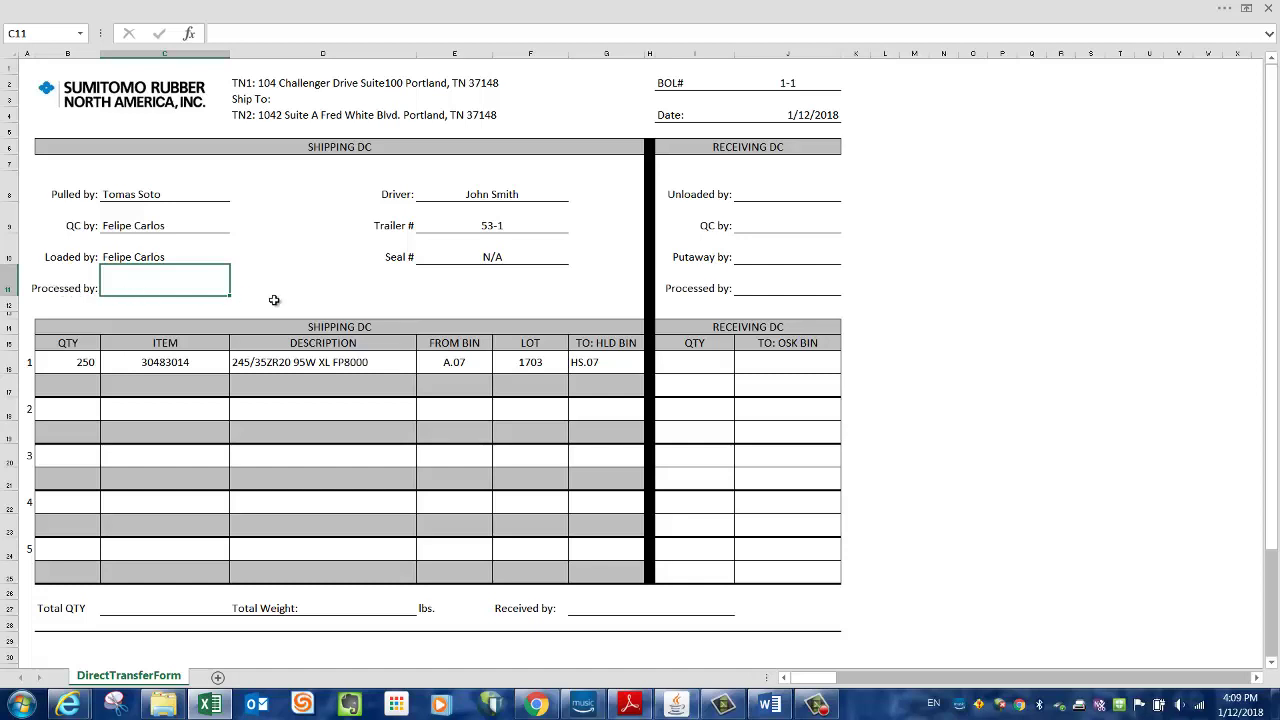
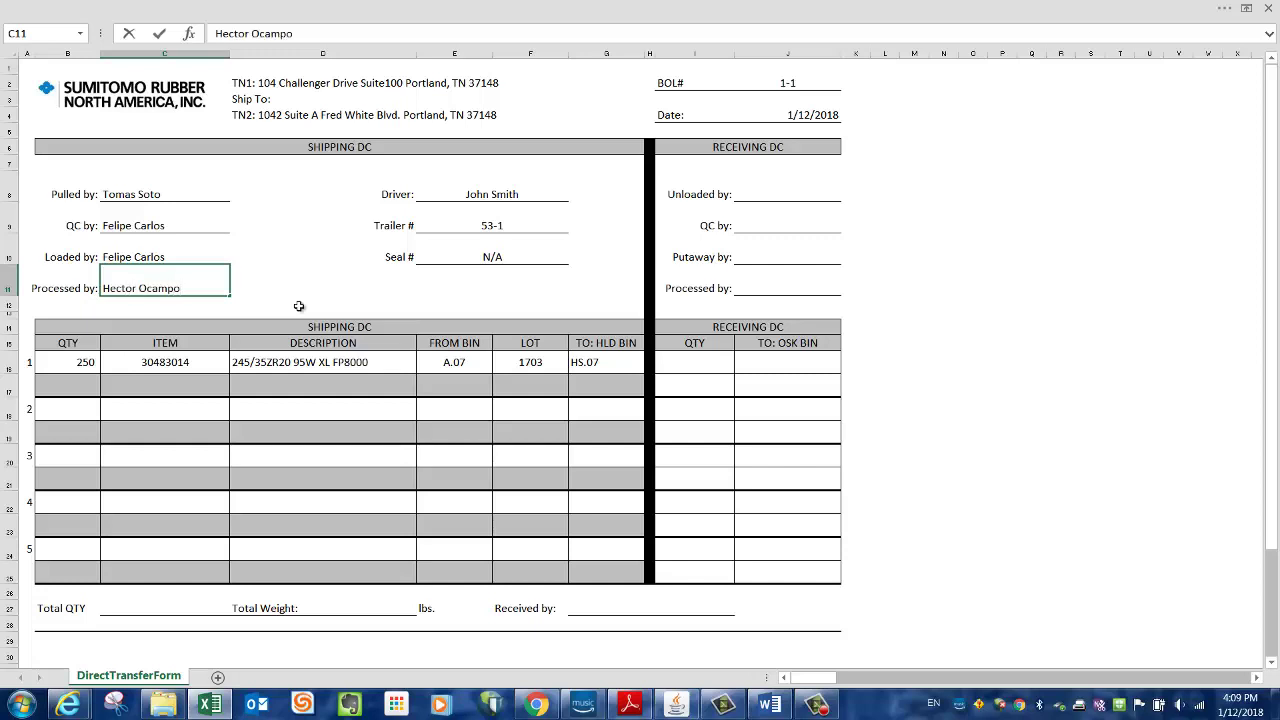
click(305, 306)
click(160, 290)
click(488, 196)
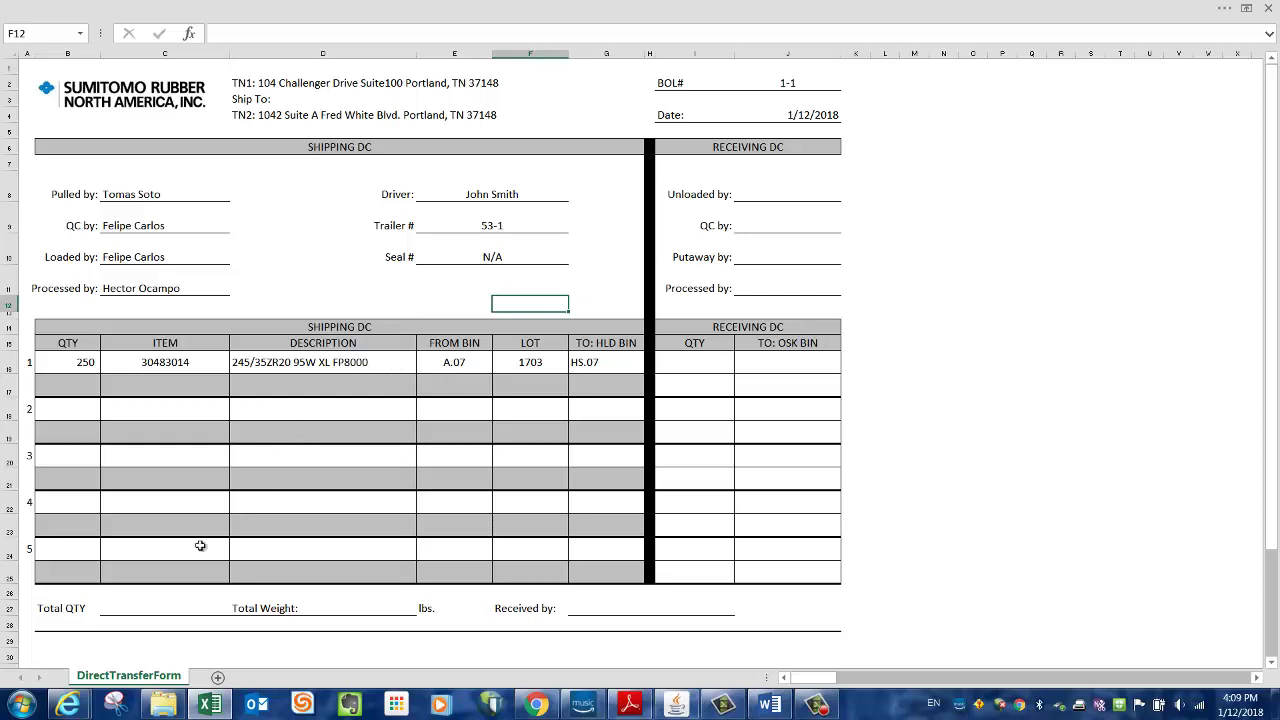
- Set Total QTY to 250 and Total Weight to 5000 lbs
click(152, 604)
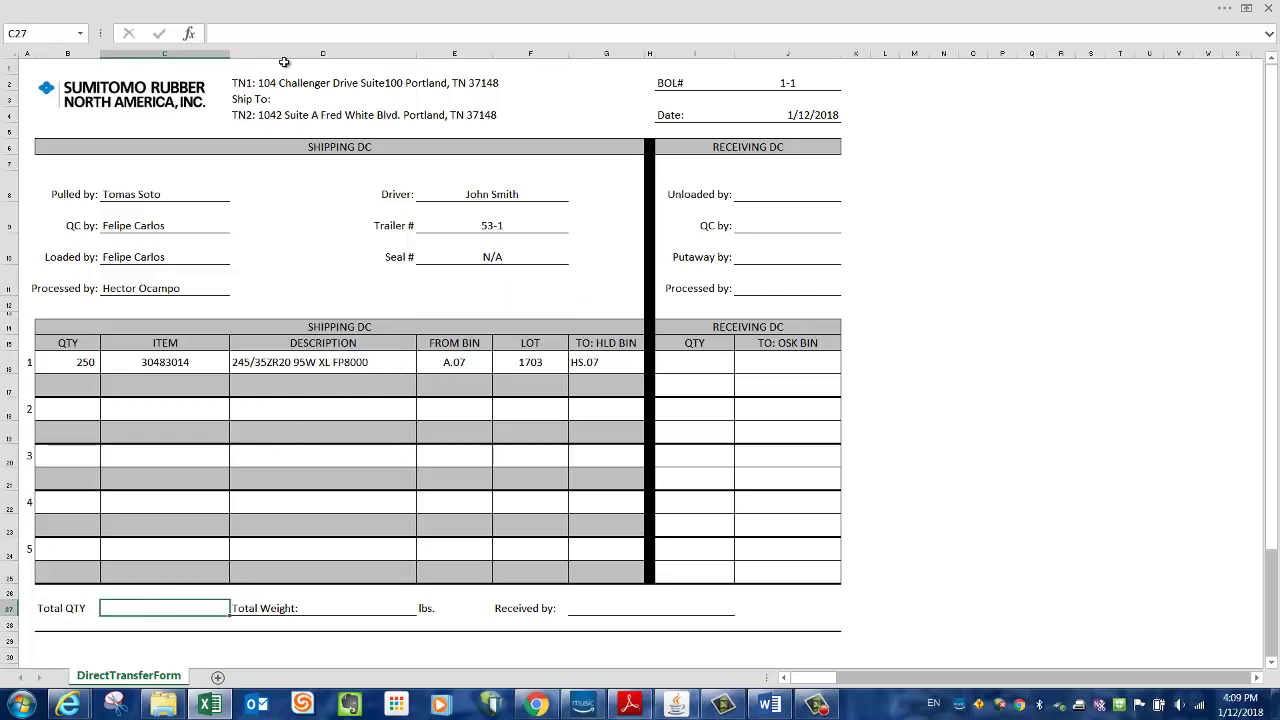
text(250)
key(Tab)
key(Tab)
key(Tab)
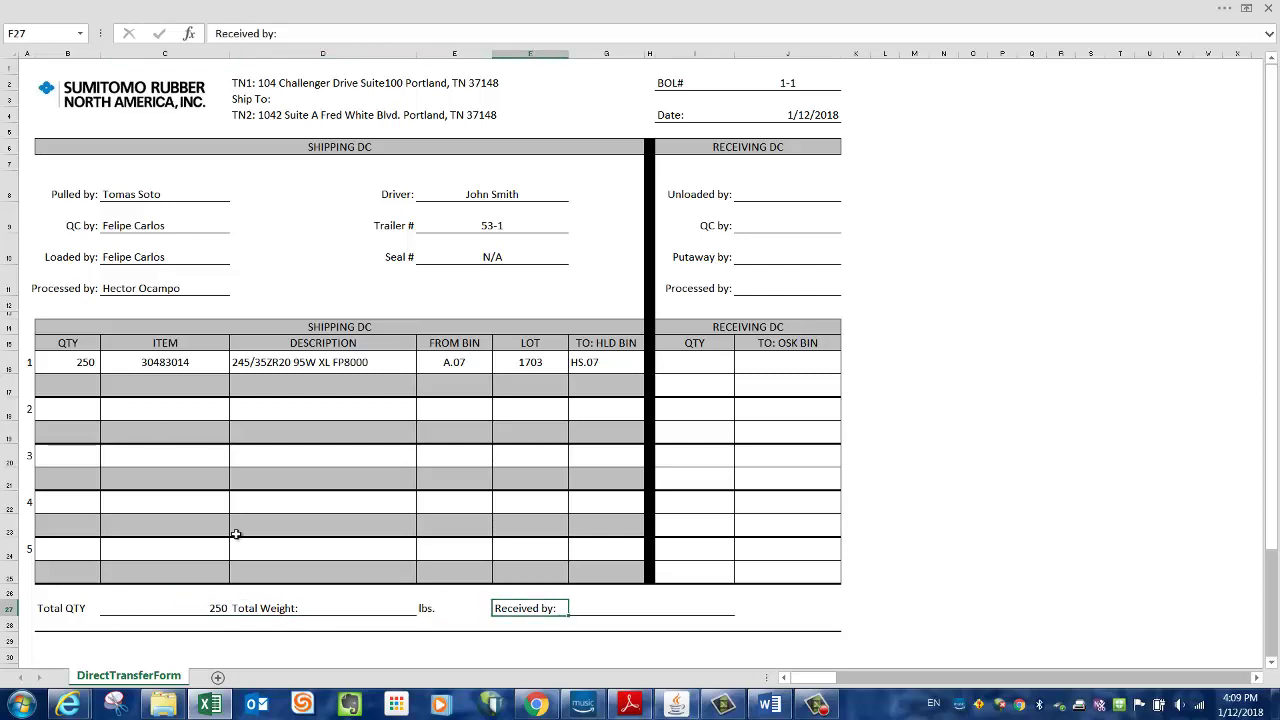
click(263, 605)
click(341, 35)
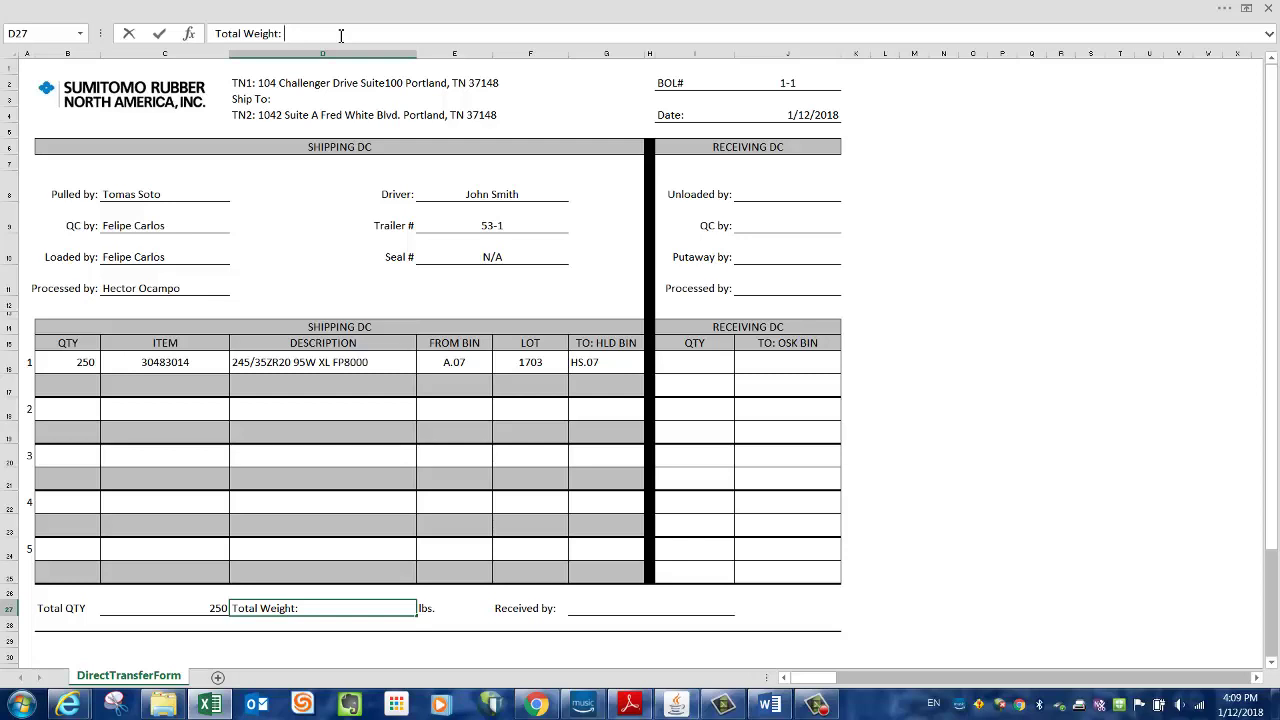
text(5000)
key(Return)
key(Up)
click(461, 607)
click(934, 609)
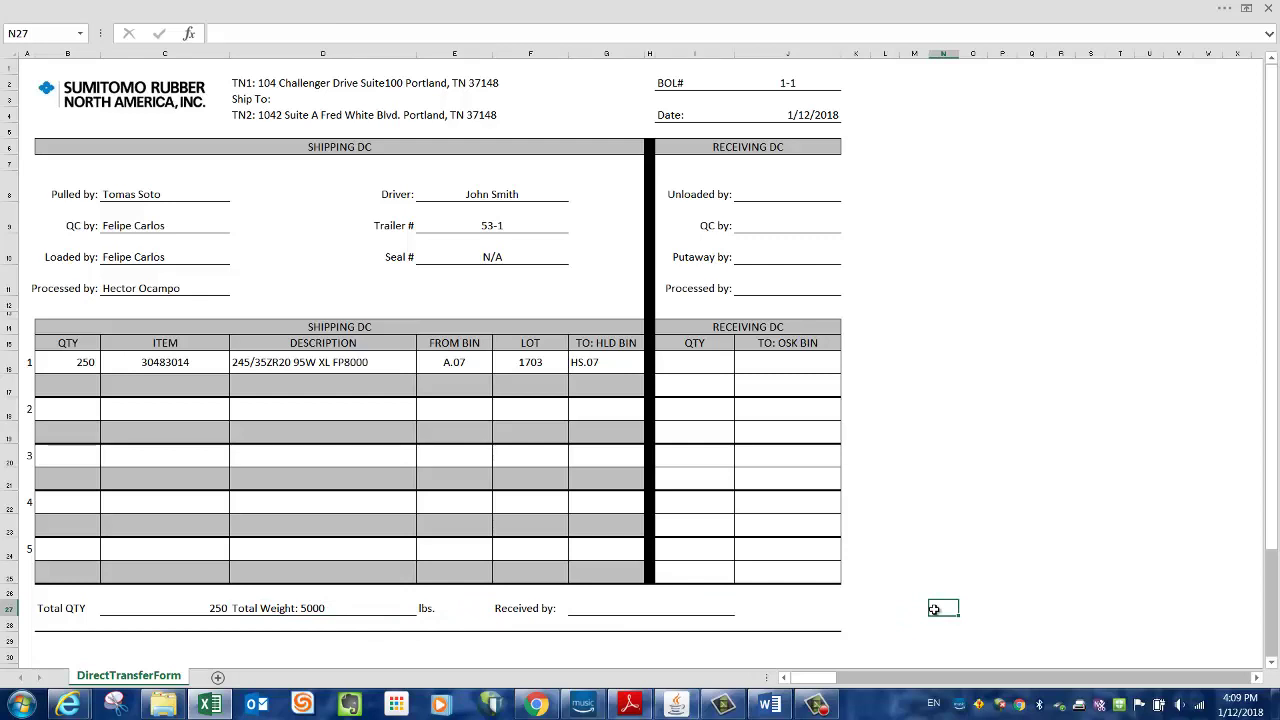
click(166, 607)
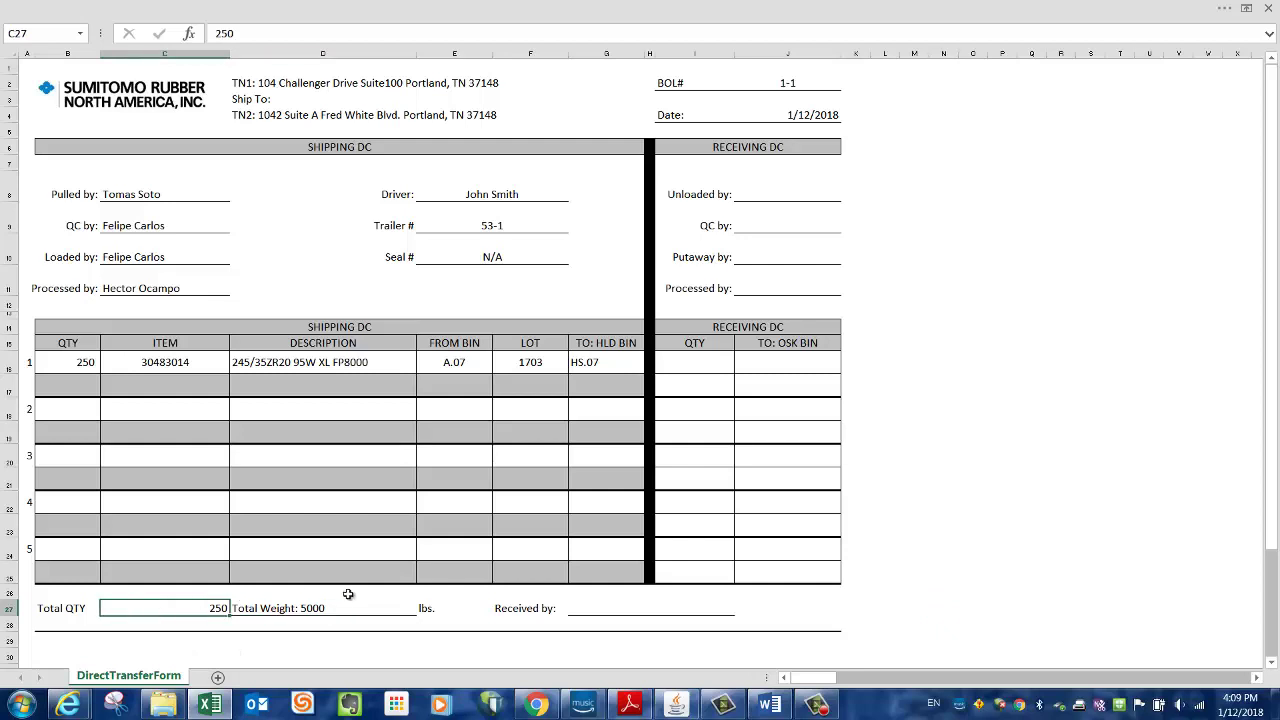
click(336, 607)
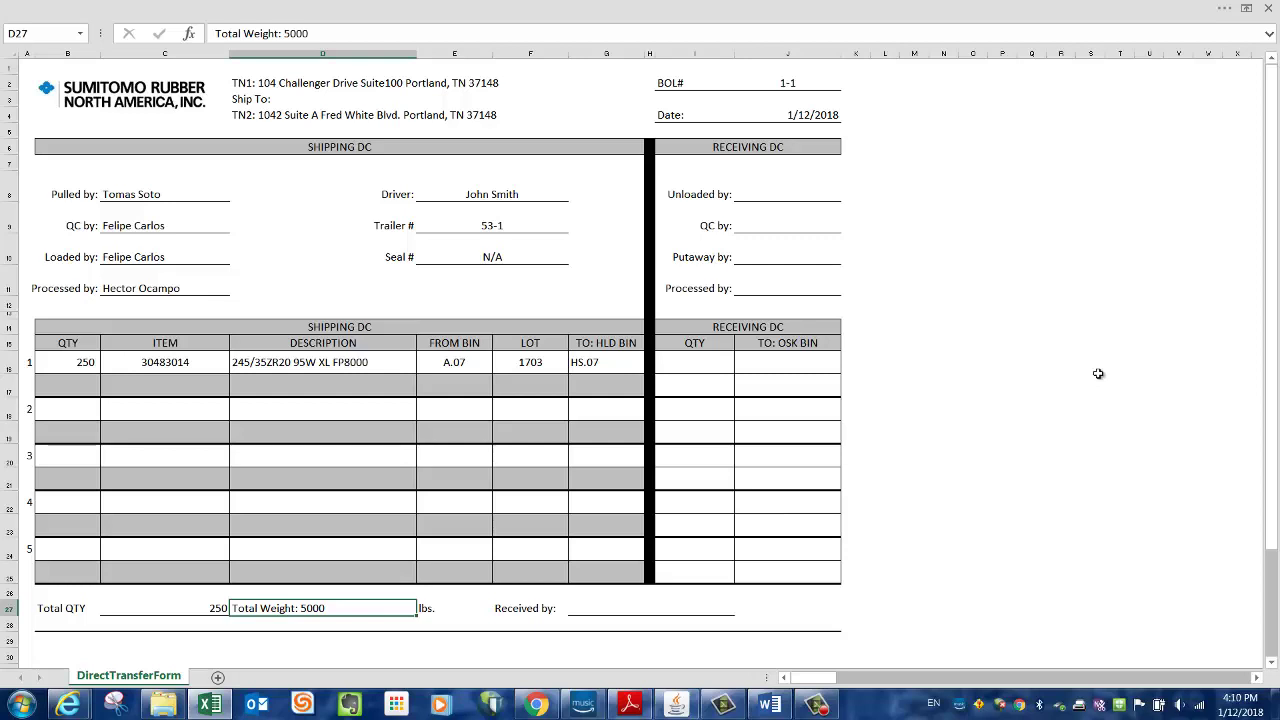
click(1098, 373)
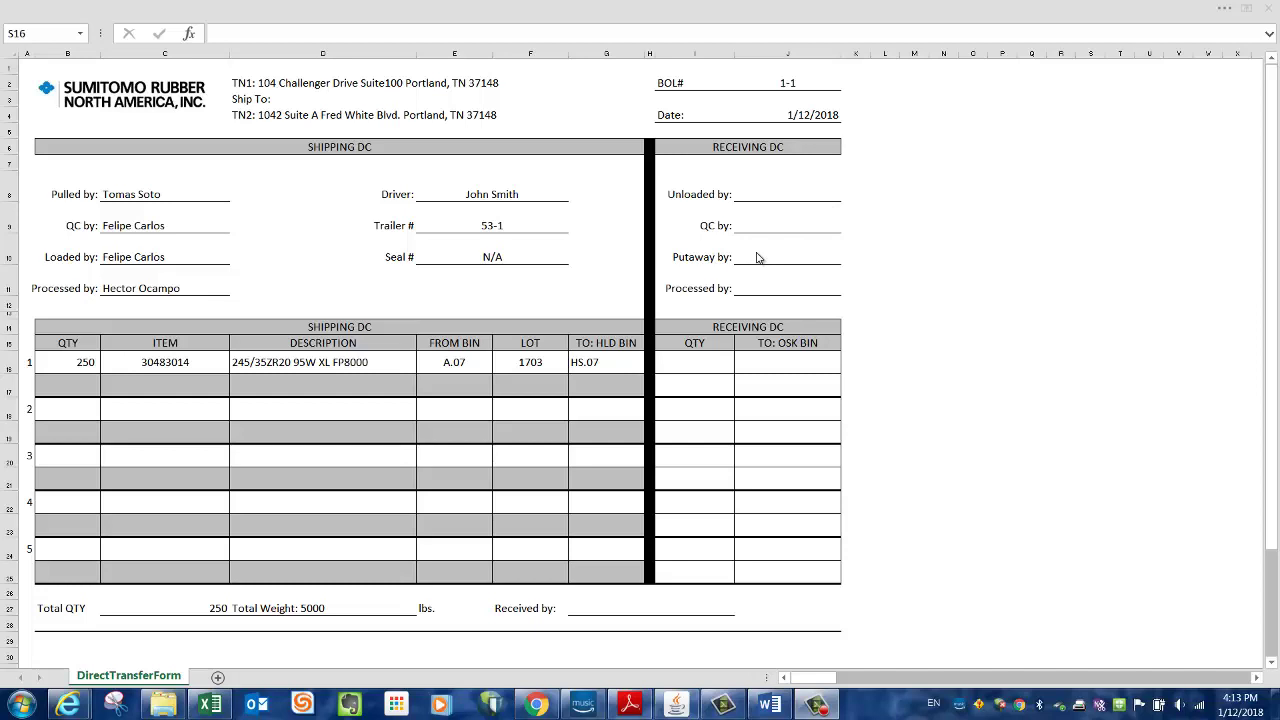
click(773, 194)
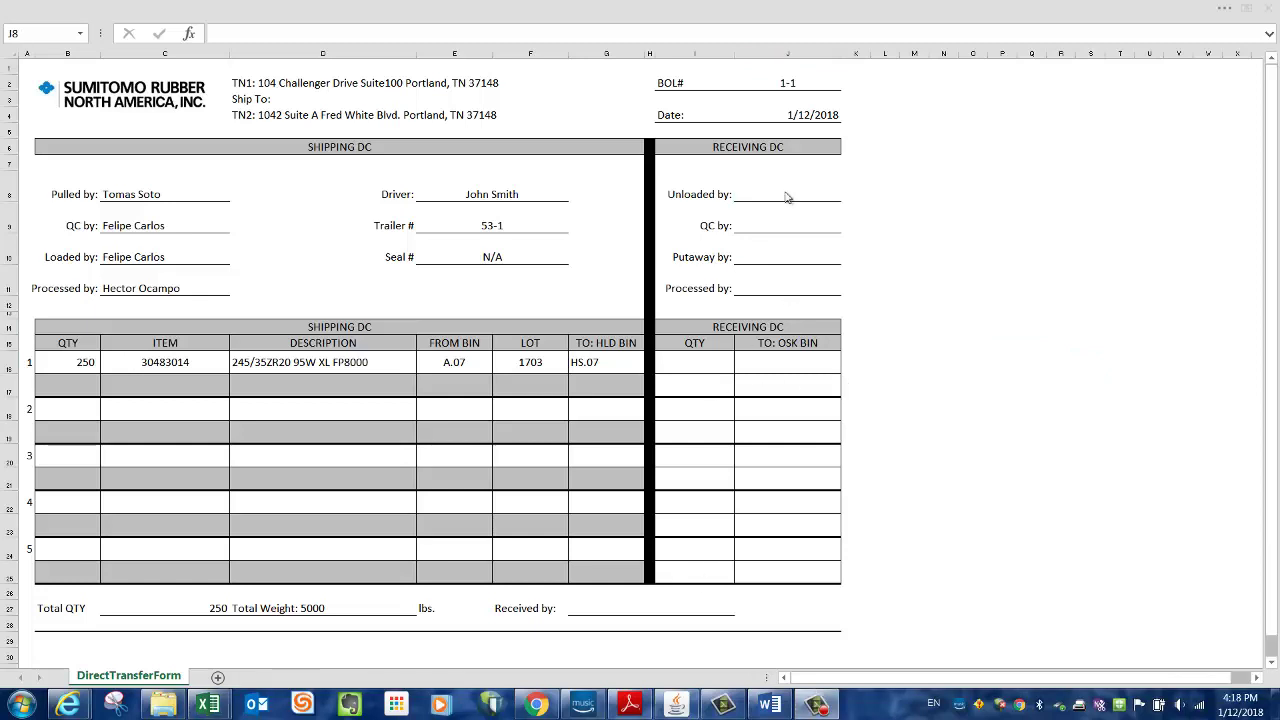
- Enter the unloader's name in the receiving-side Unloaded by cell J8
click(800, 192)
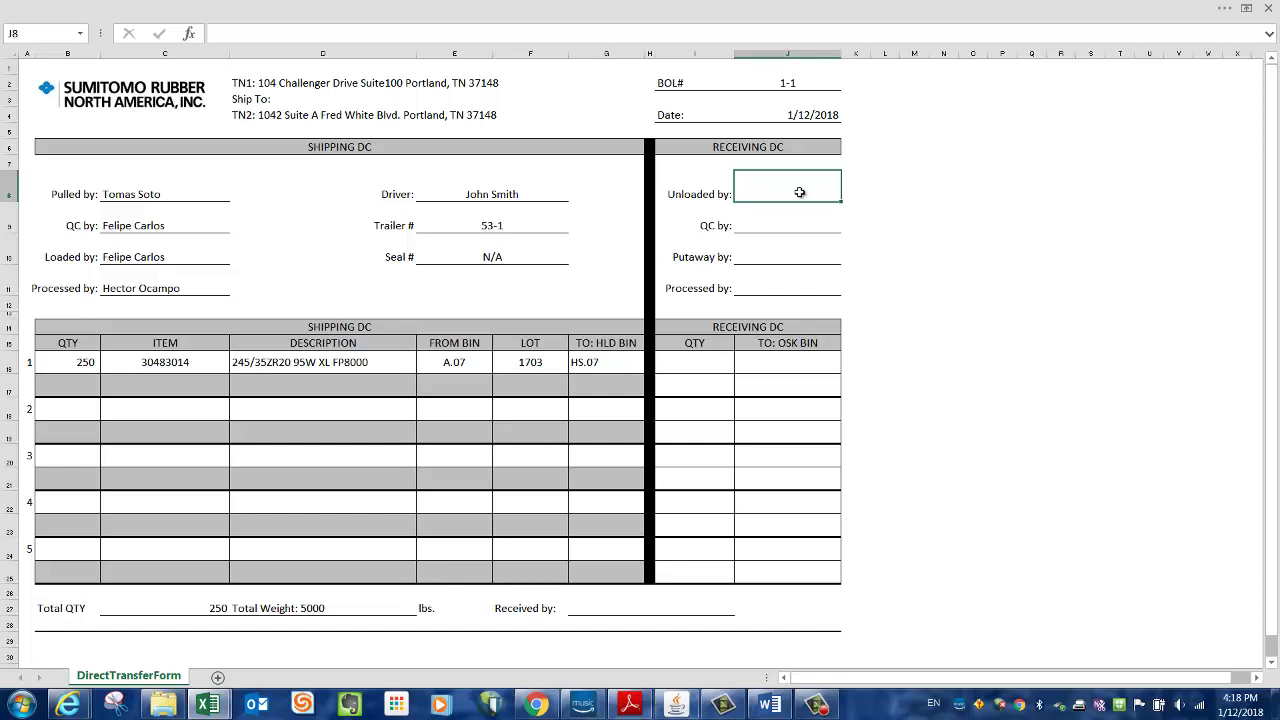
key(Return)
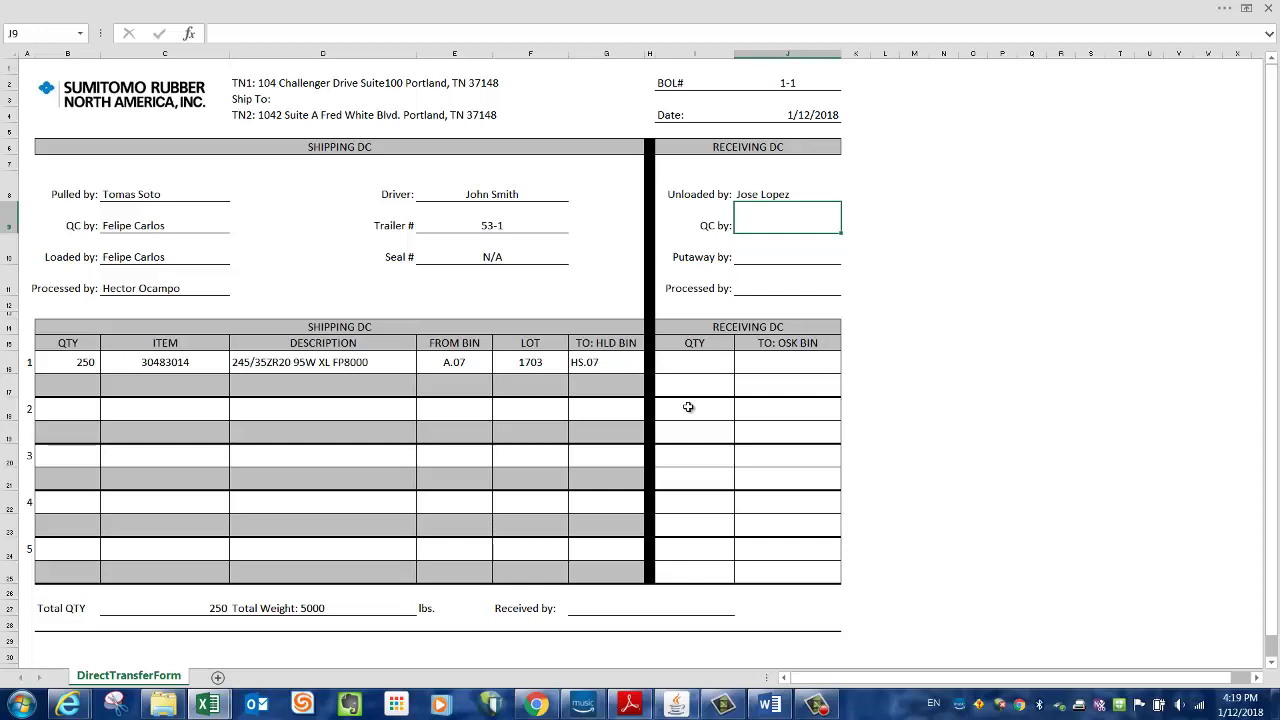
- Enter the receiving QC worker's name in the QC by cell J9
key(Return)
key(Up)
key(Left)
key(Right)
key(Up)
key(Down)
key(Return)
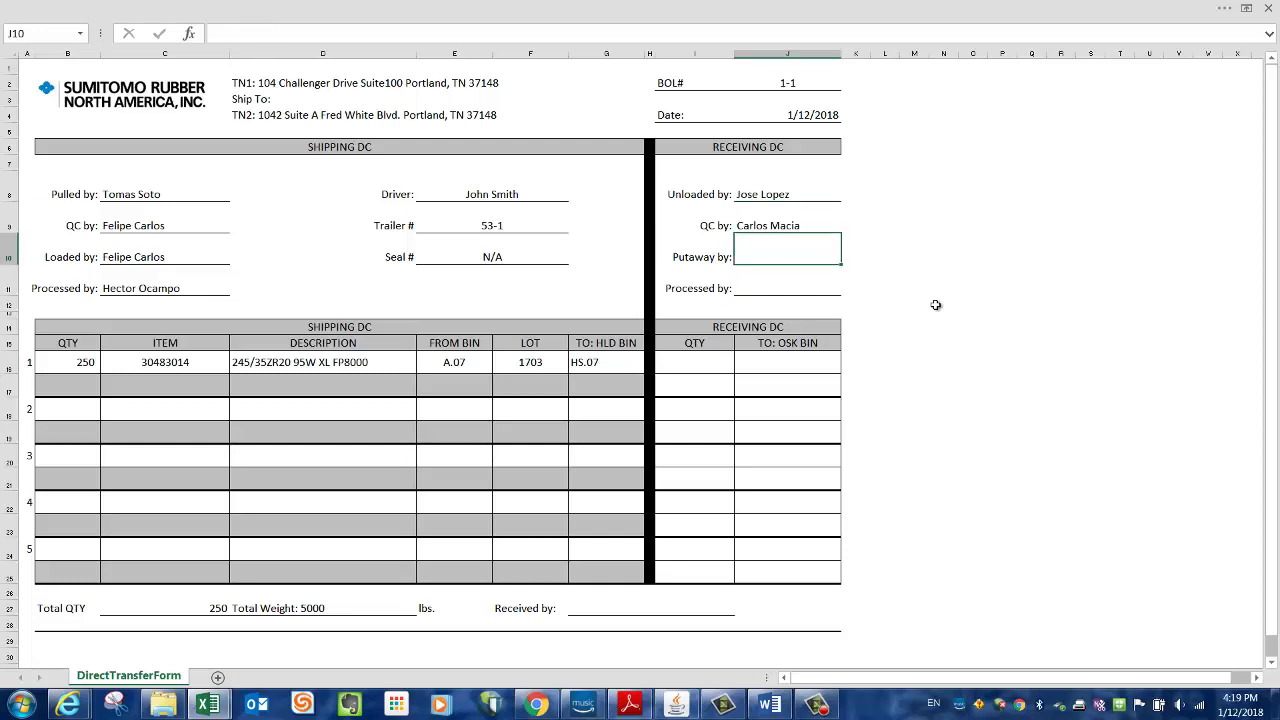
- Enter the putaway worker's name in the Putaway by cell J10, correcting a typo
key(Left)
key(Right)
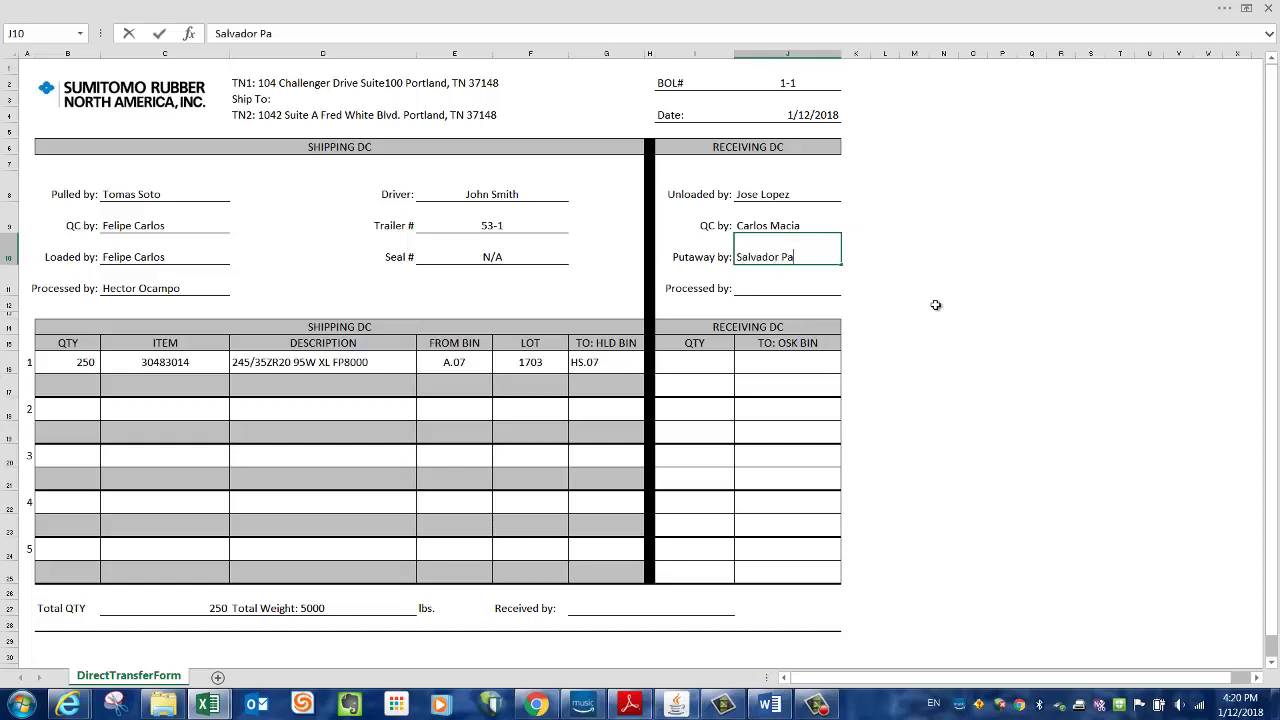
text(ez)
key(Return)
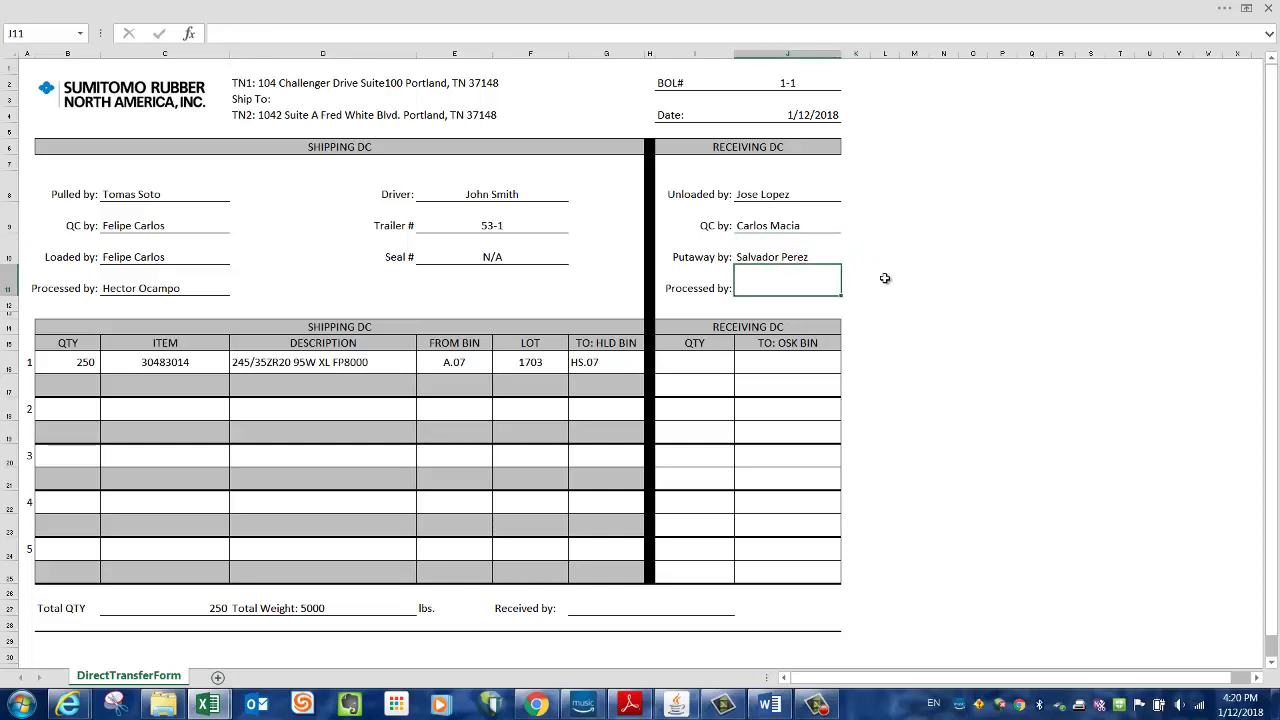
click(711, 357)
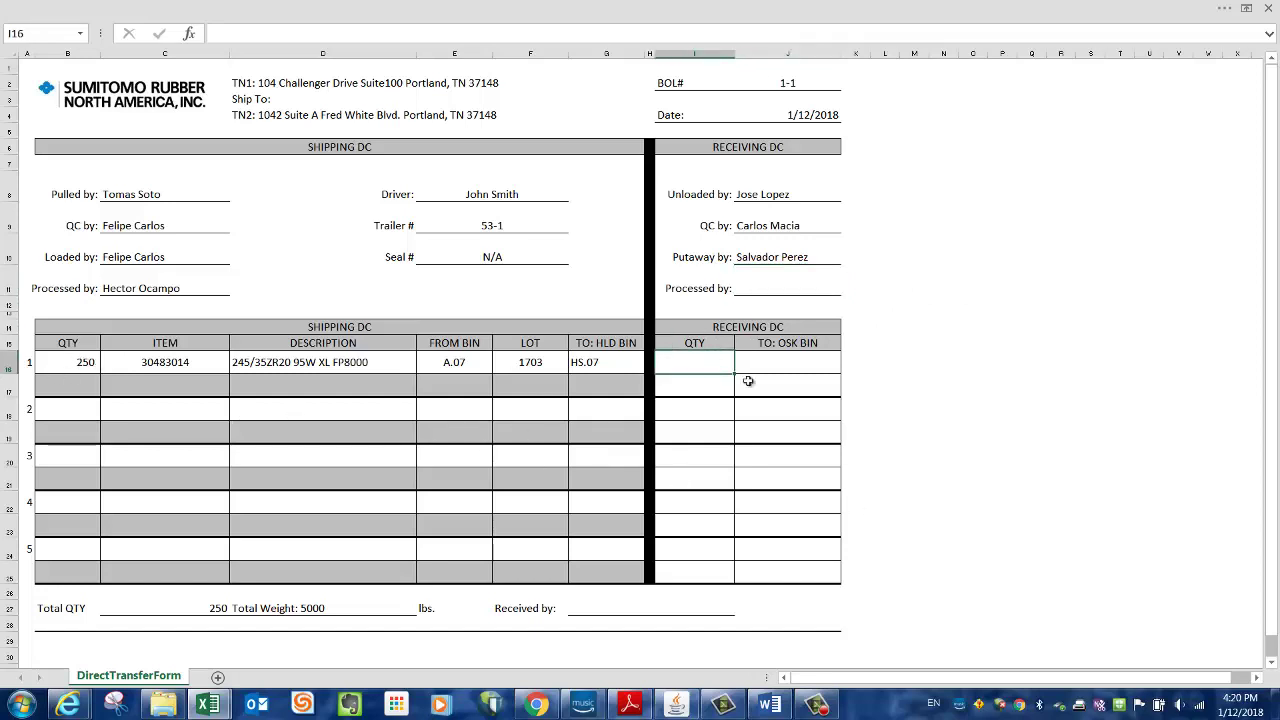
click(923, 380)
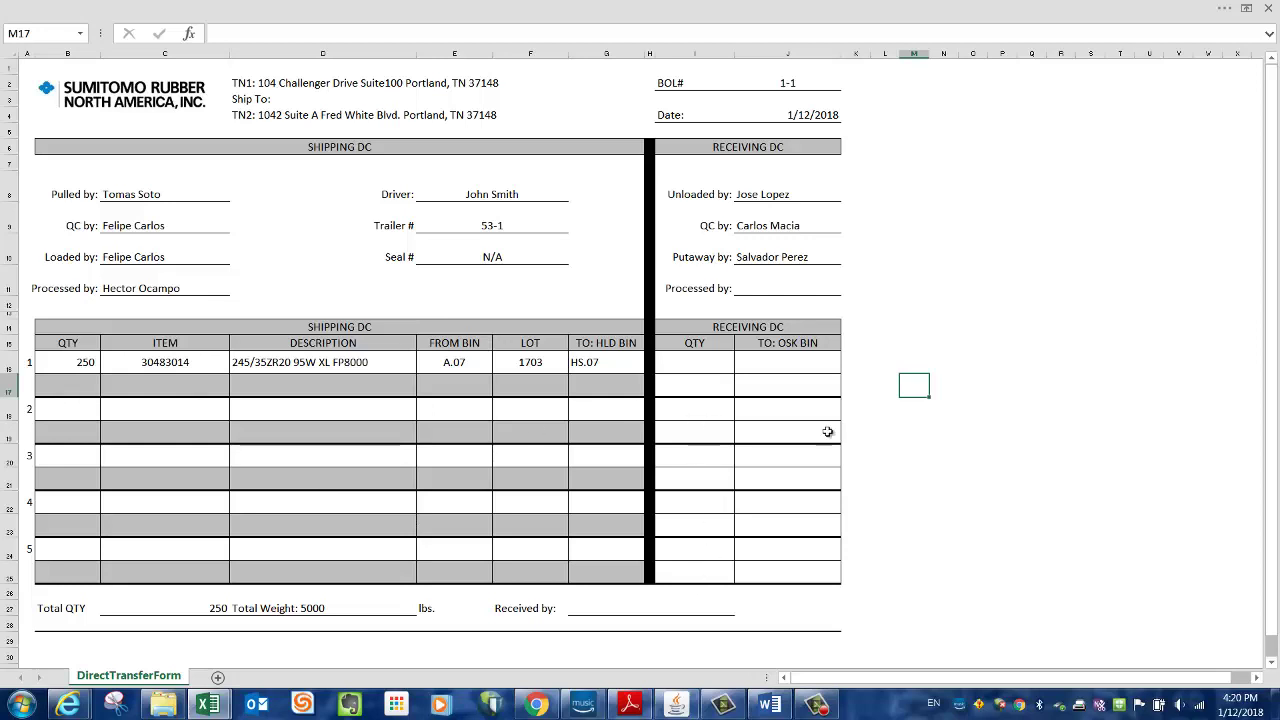
click(697, 360)
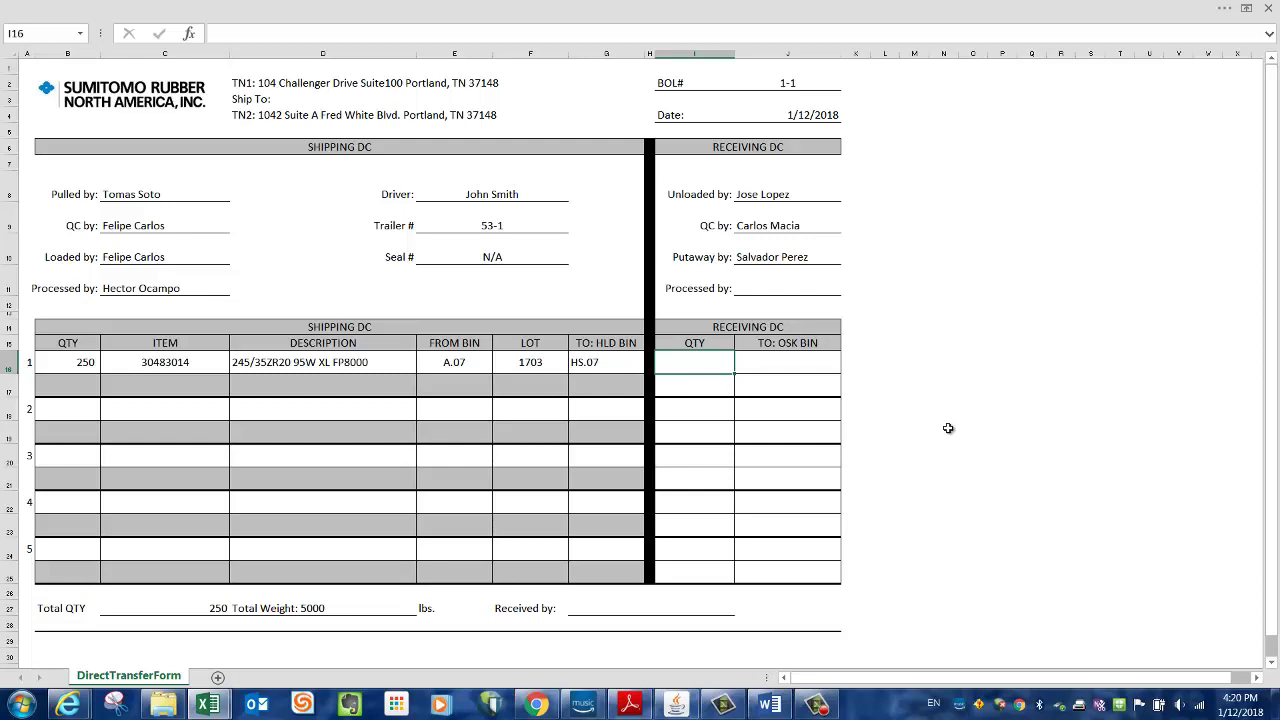
click(86, 364)
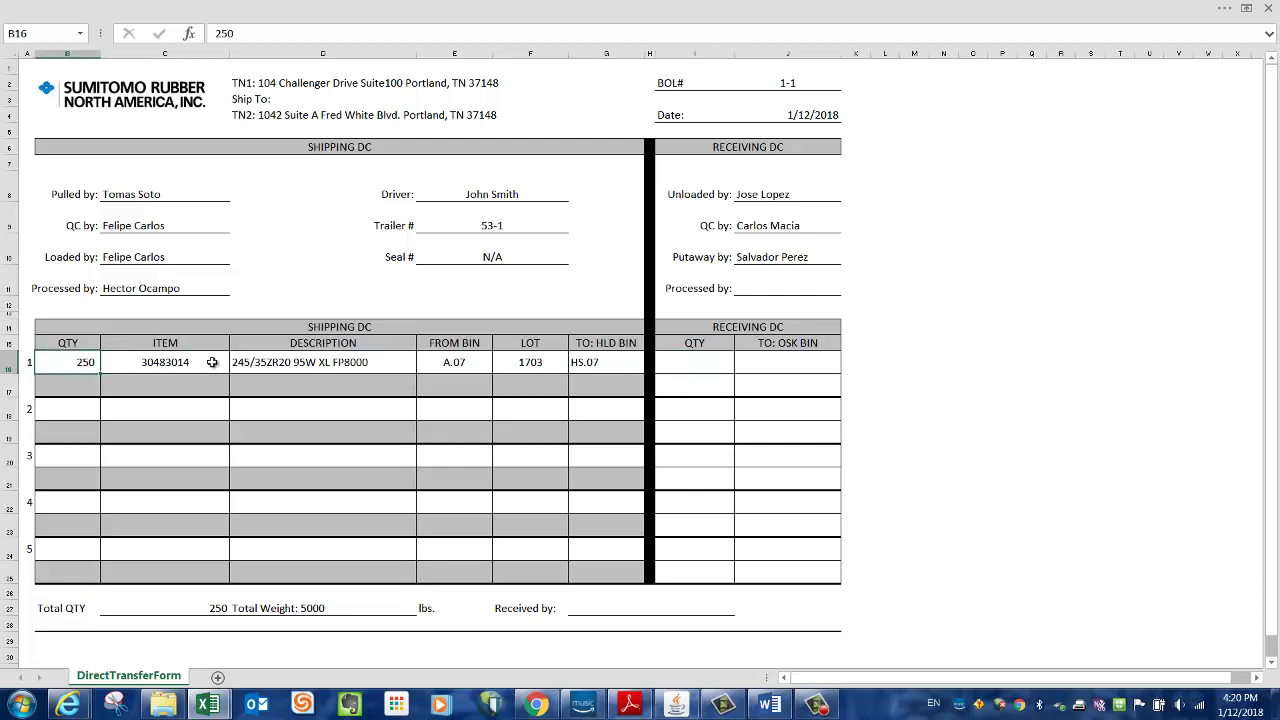
click(719, 363)
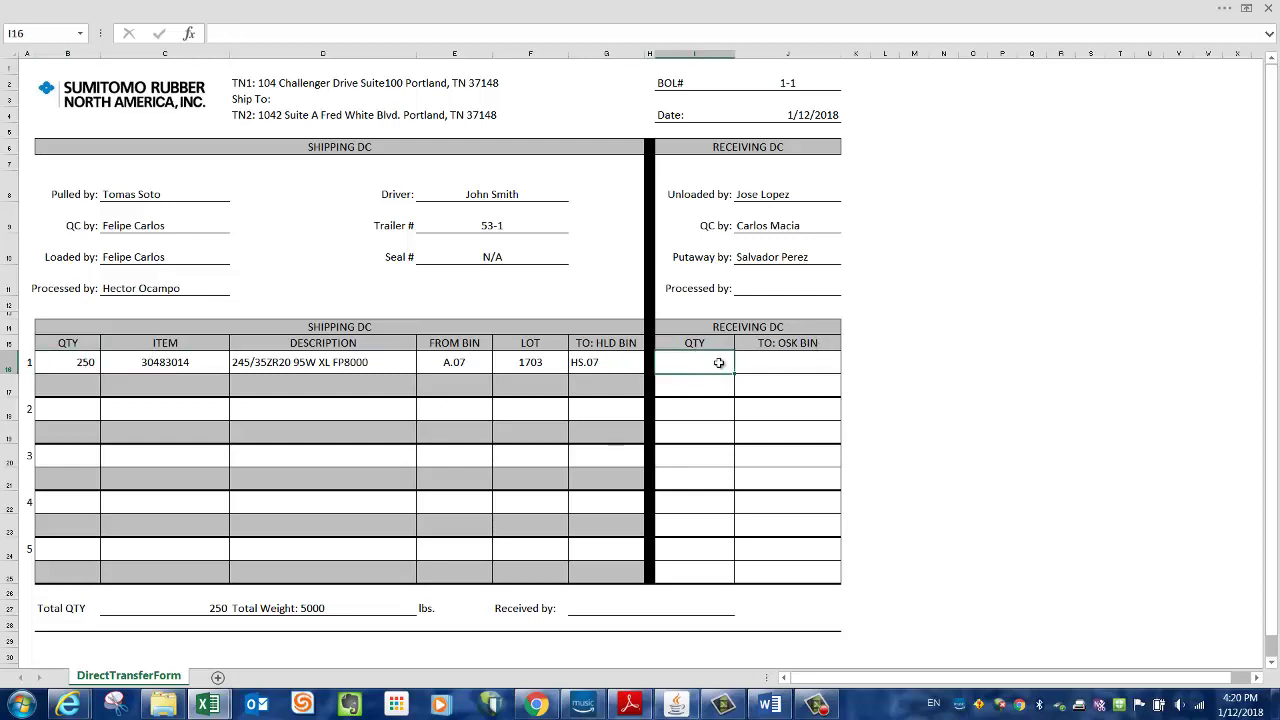
click(717, 386)
click(711, 359)
click(709, 385)
click(709, 424)
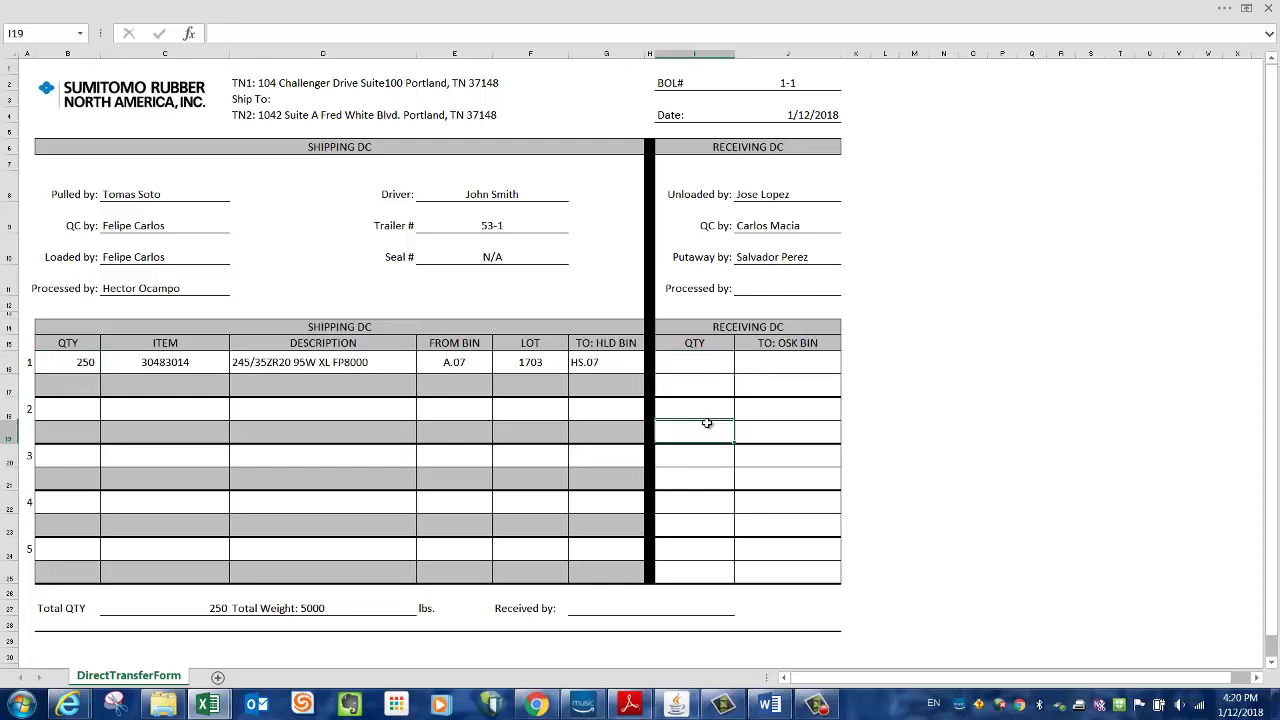
click(696, 364)
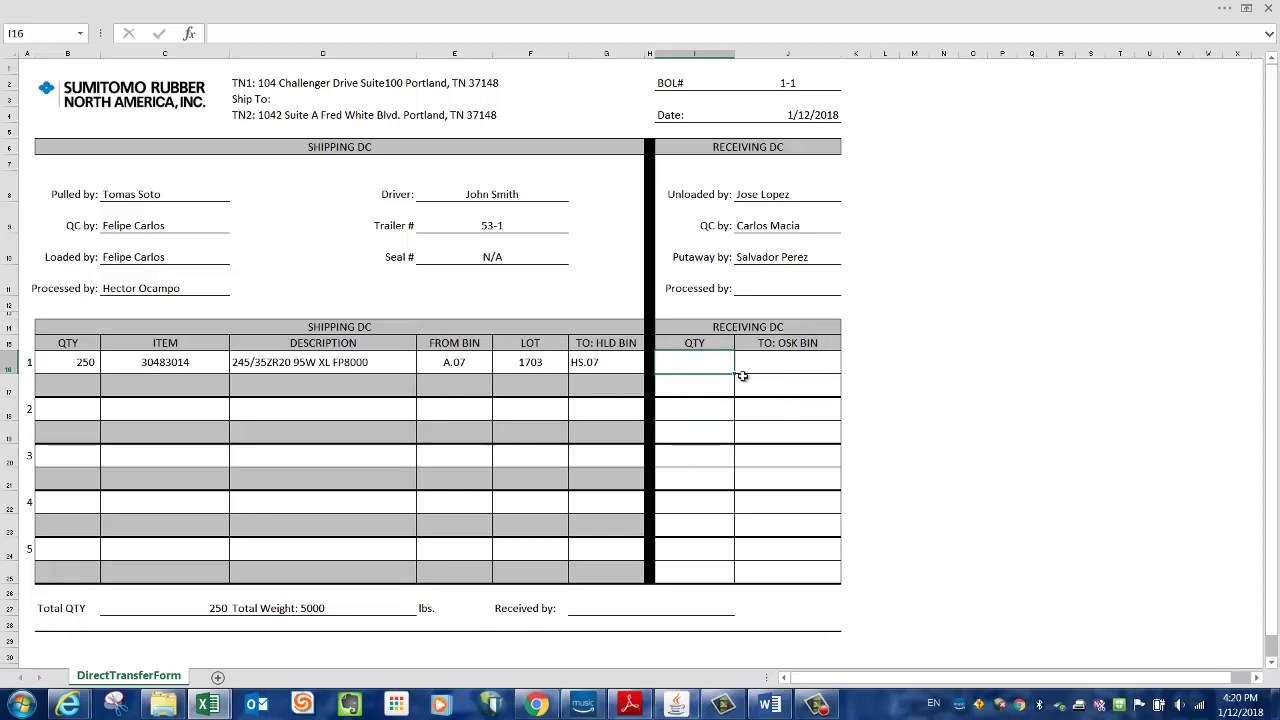
- Record a receipt of 200 to bin B.01 in row 16
text(200)
key(Tab)
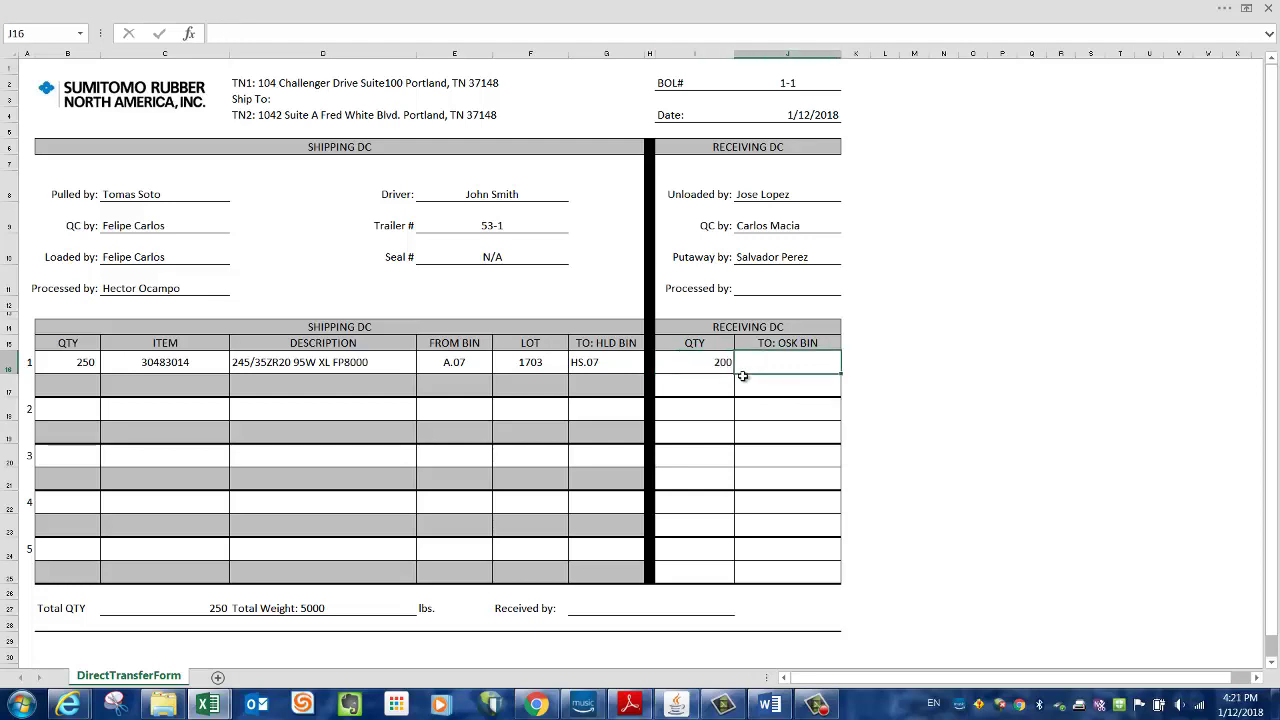
text(b)
key(BackSpace)
text(B)
key(BackSpace)
text(B.01)
key(Return)
- Record a receipt of 50 to bin B.02 in row 17
key(Left)
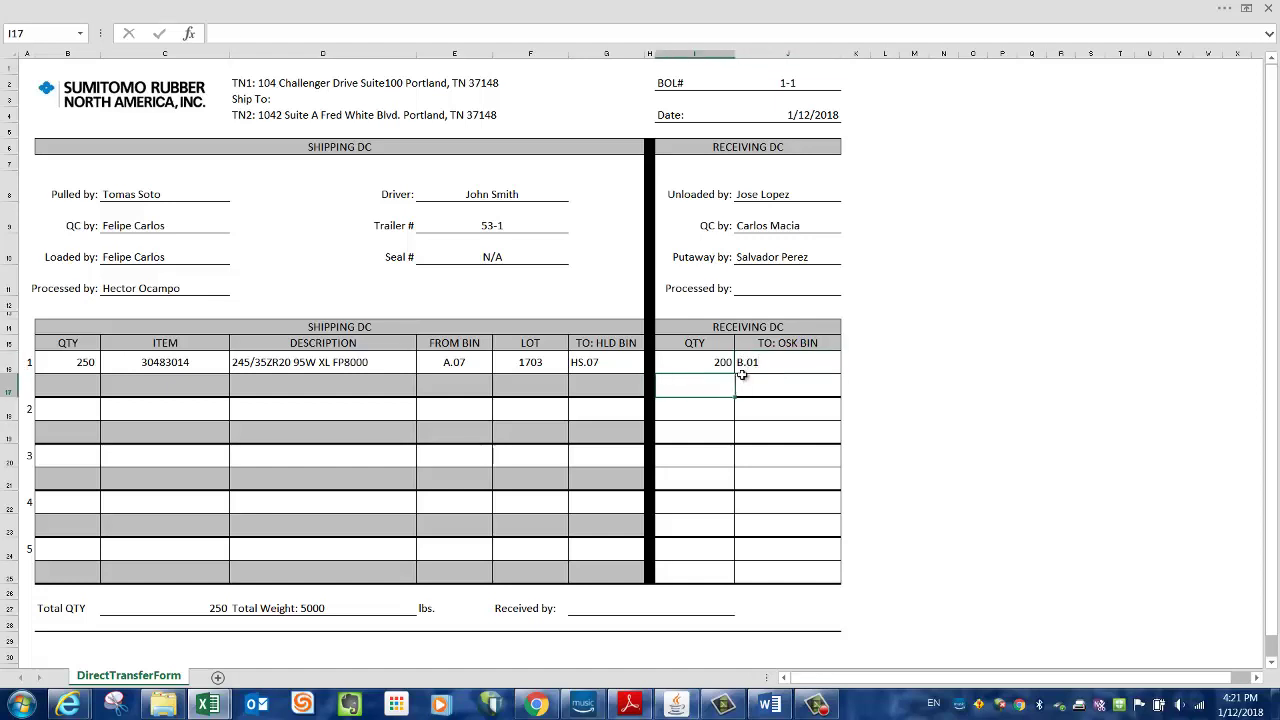
text(50)
key(Tab)
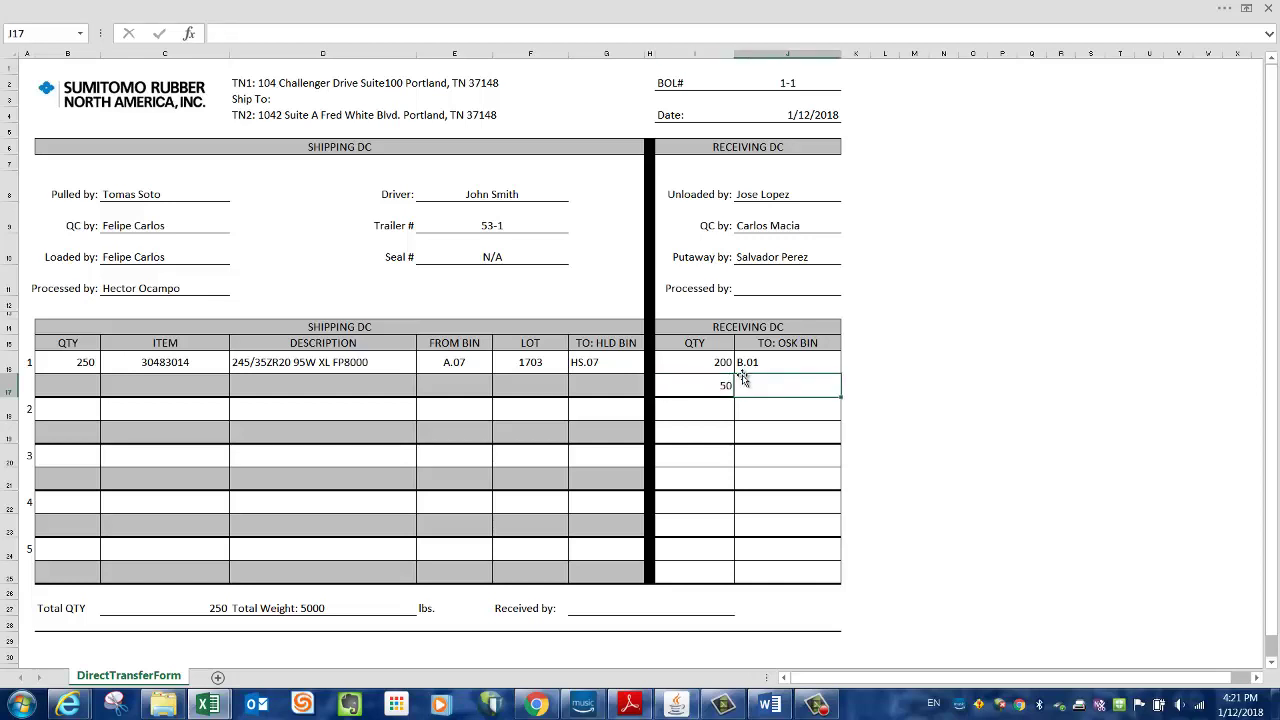
text(b)
key(BackSpace)
key(BackSpace)
text(B.02)
click(950, 424)
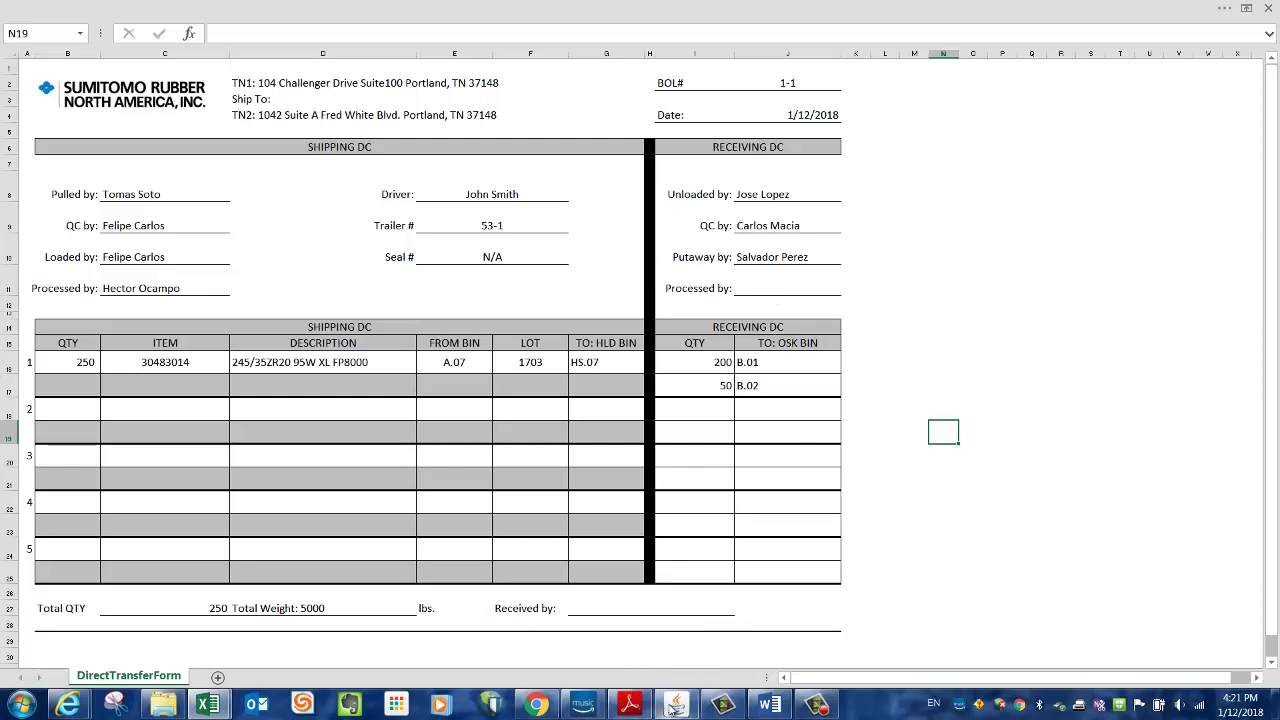
- Close the inter-organization transfer forms and switch the organization to TN2-Portland
click(676, 705)
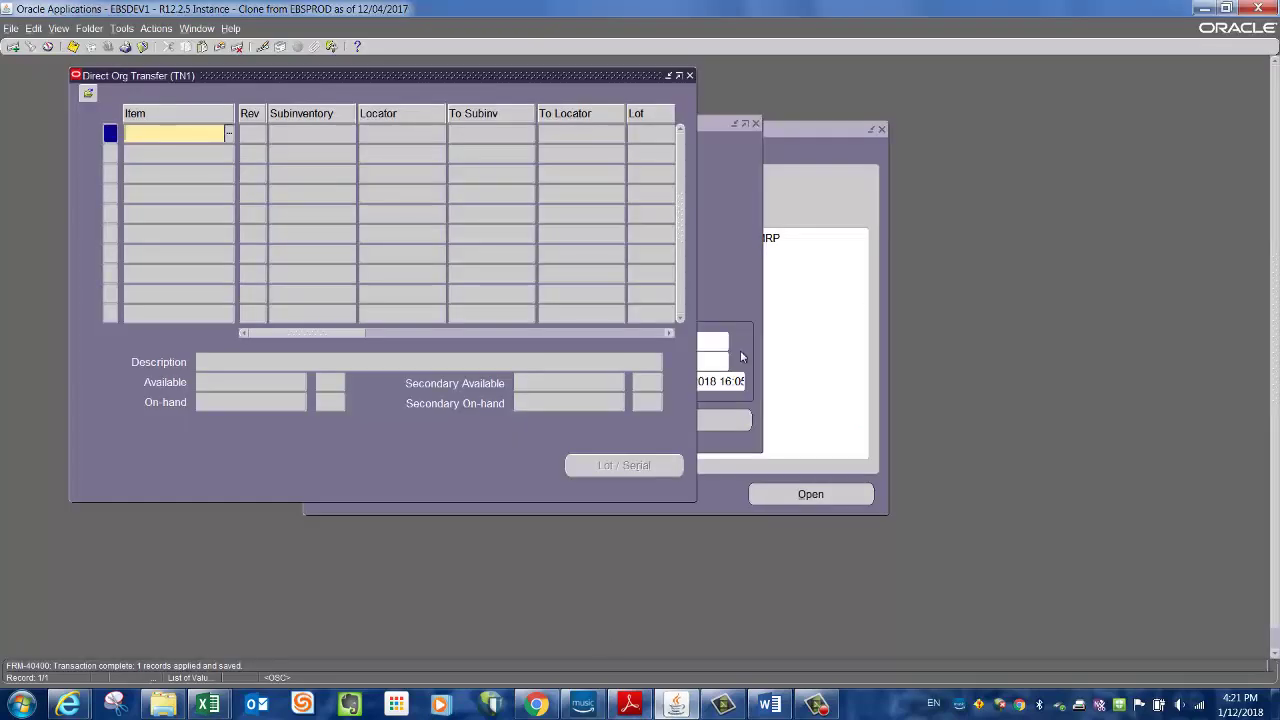
click(691, 76)
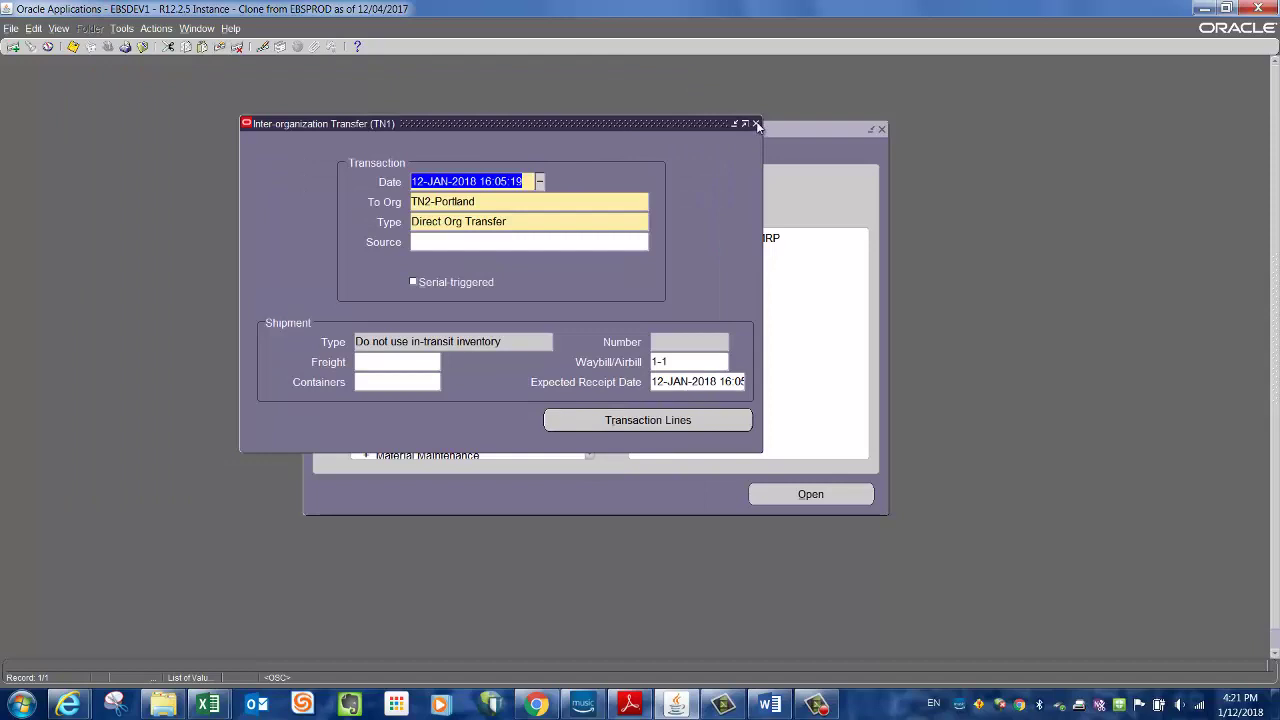
click(755, 127)
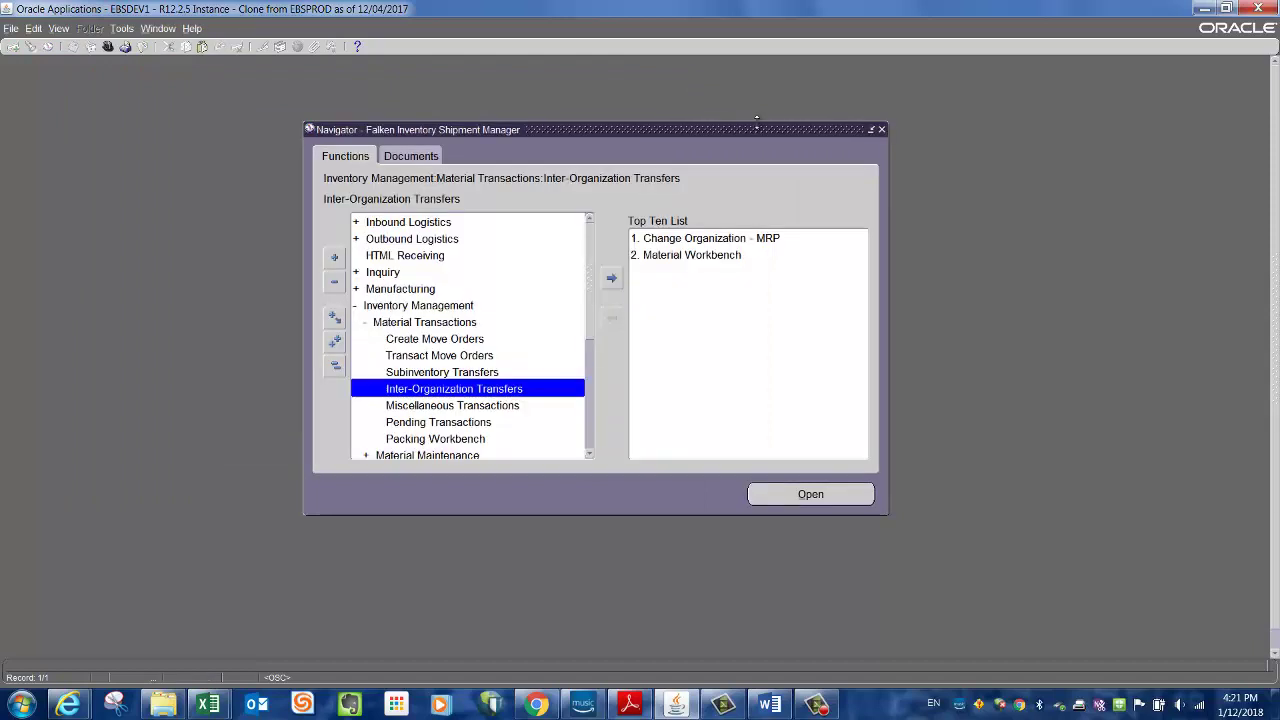
double_click(686, 240)
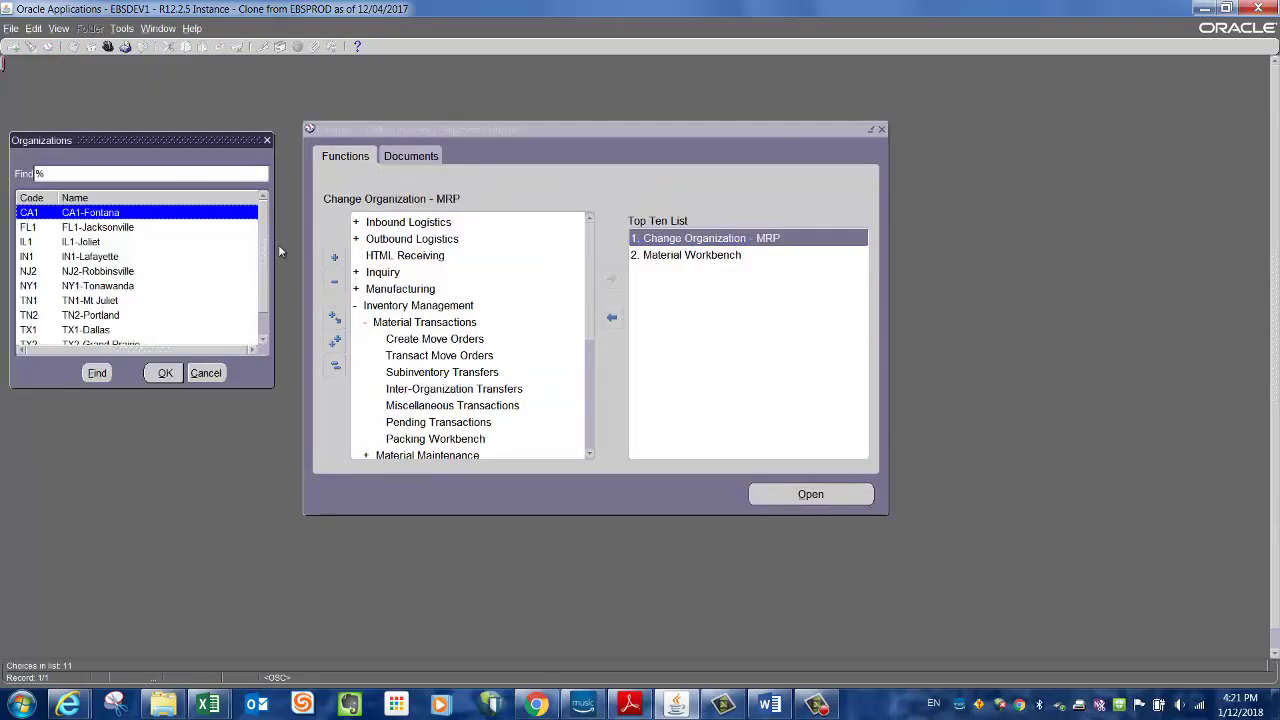
click(79, 318)
click(165, 372)
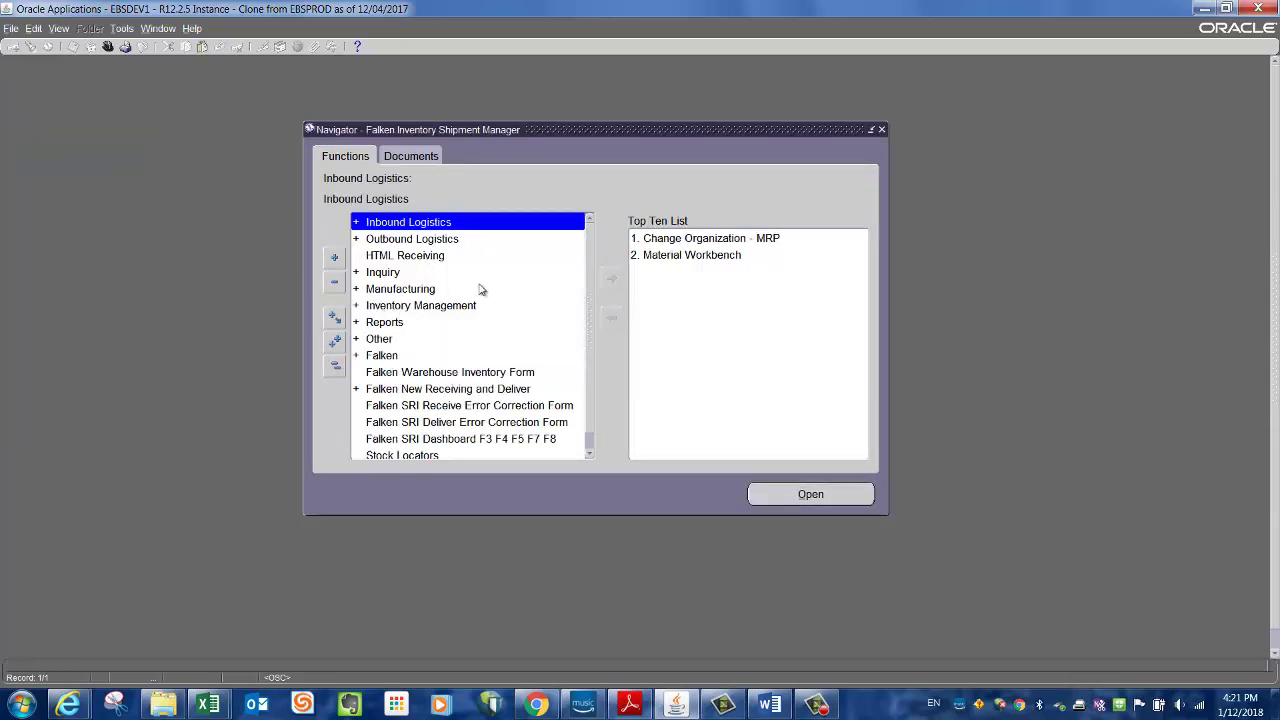
- Open the Subinventory Transfers form under Inventory Management > Material Transactions
double_click(383, 309)
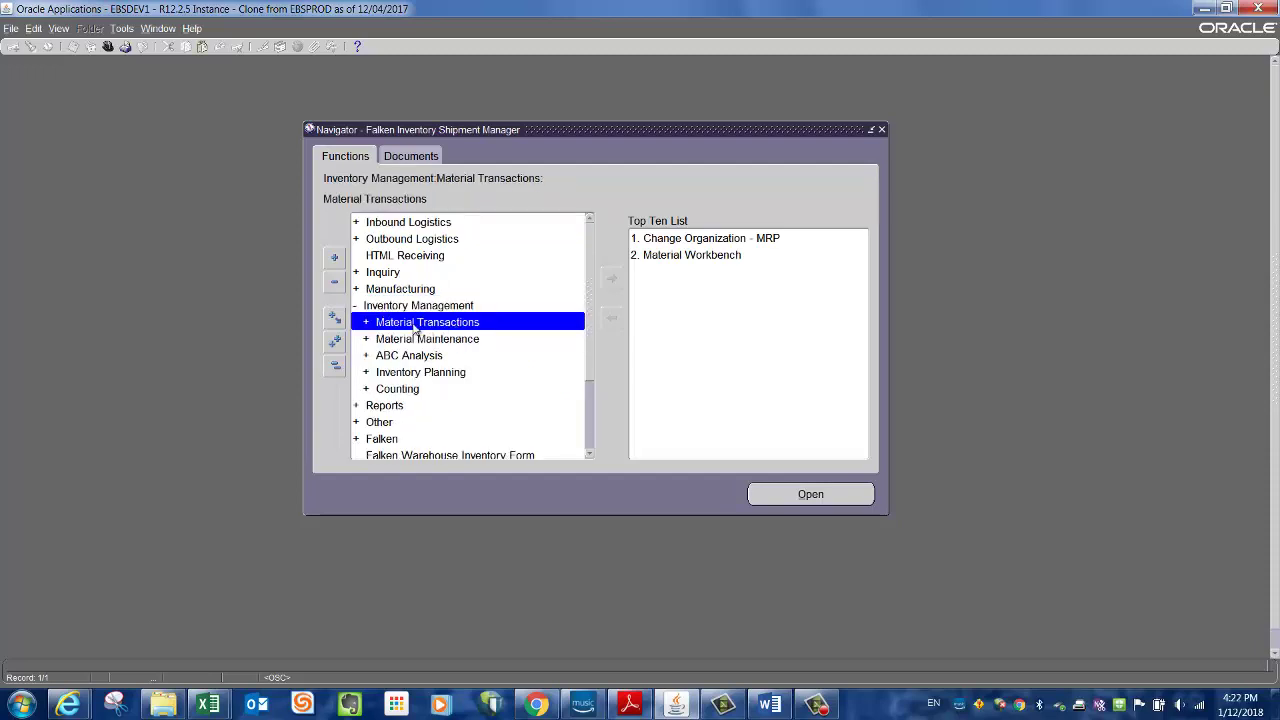
double_click(415, 325)
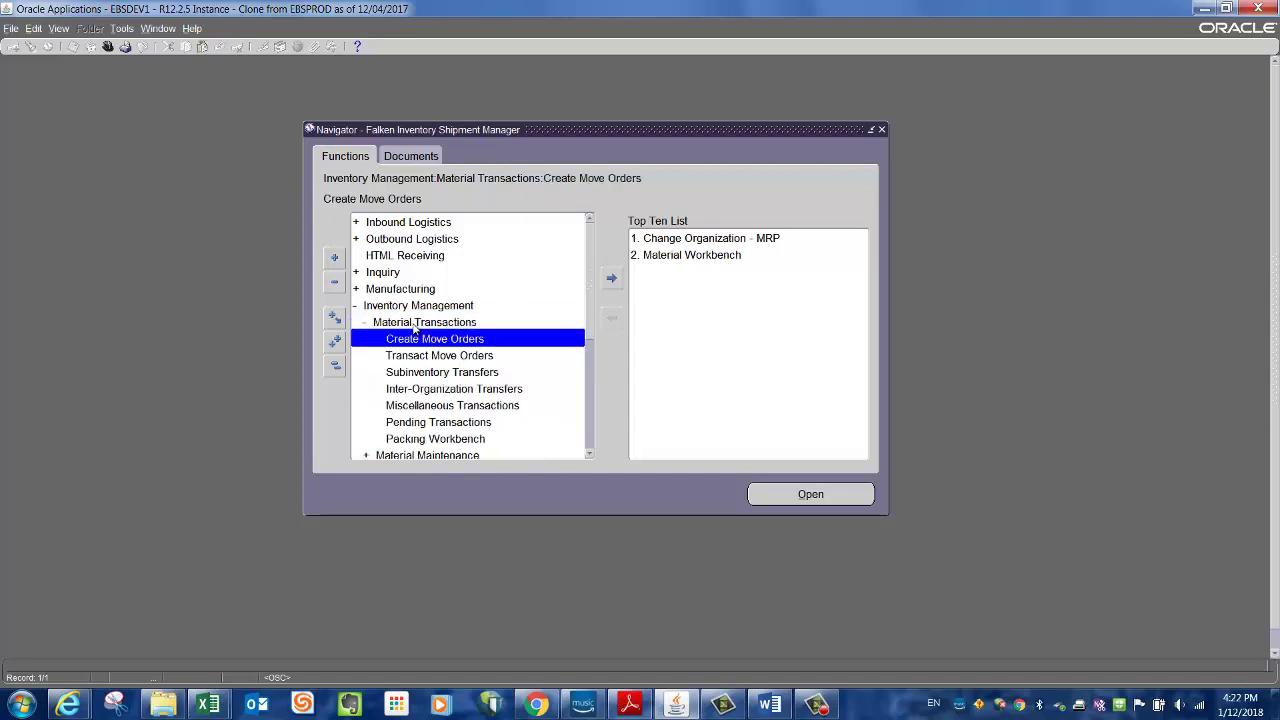
click(437, 375)
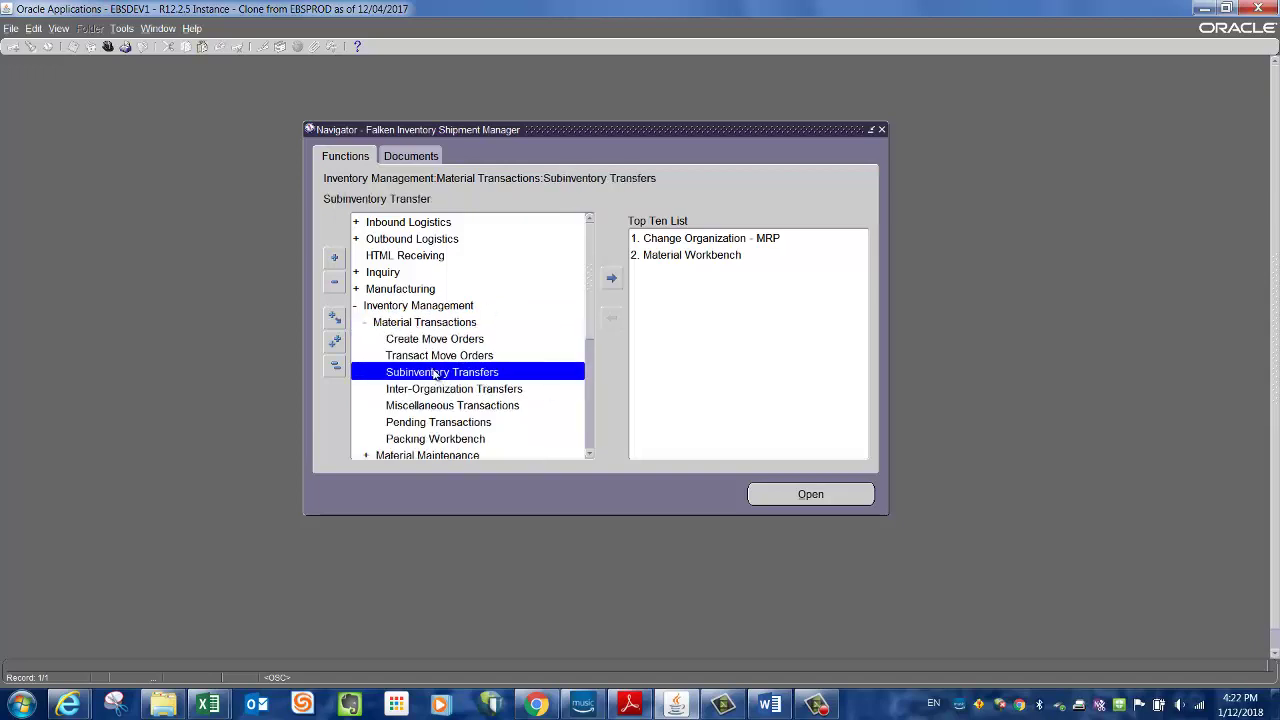
double_click(436, 373)
click(318, 163)
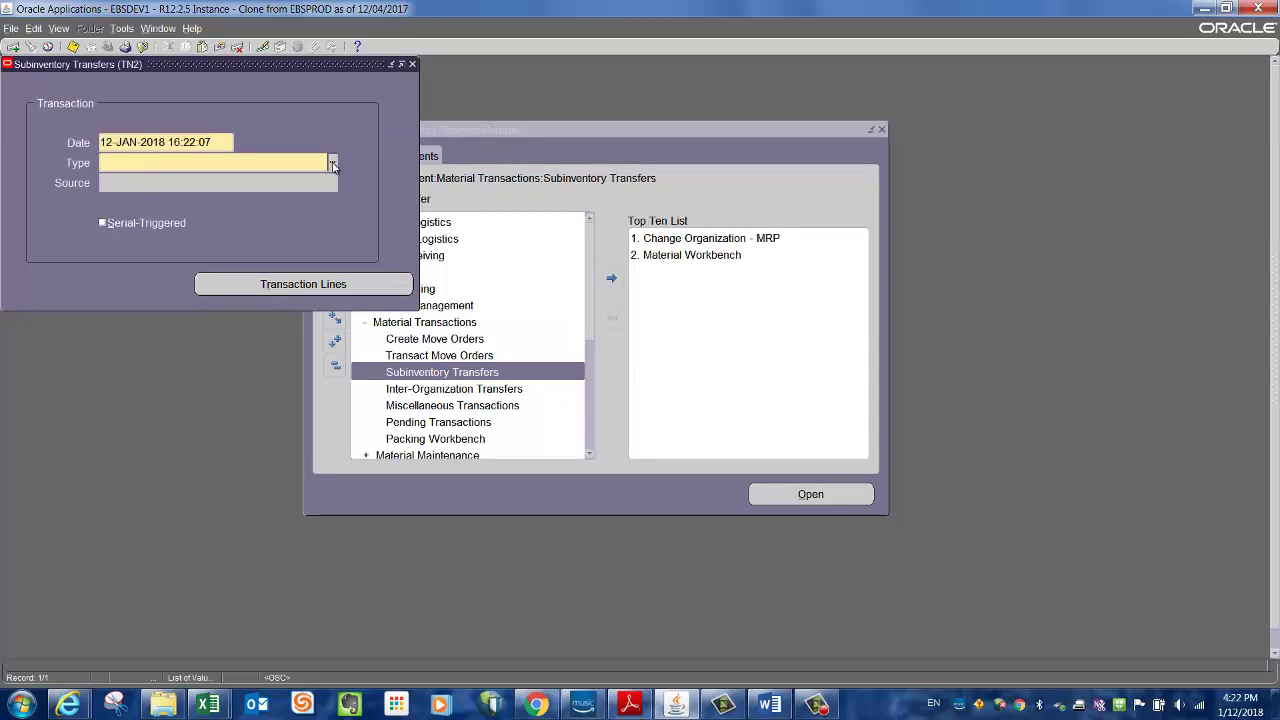
- Set the transaction type to Subinventory Transfer and open the transaction lines
click(334, 165)
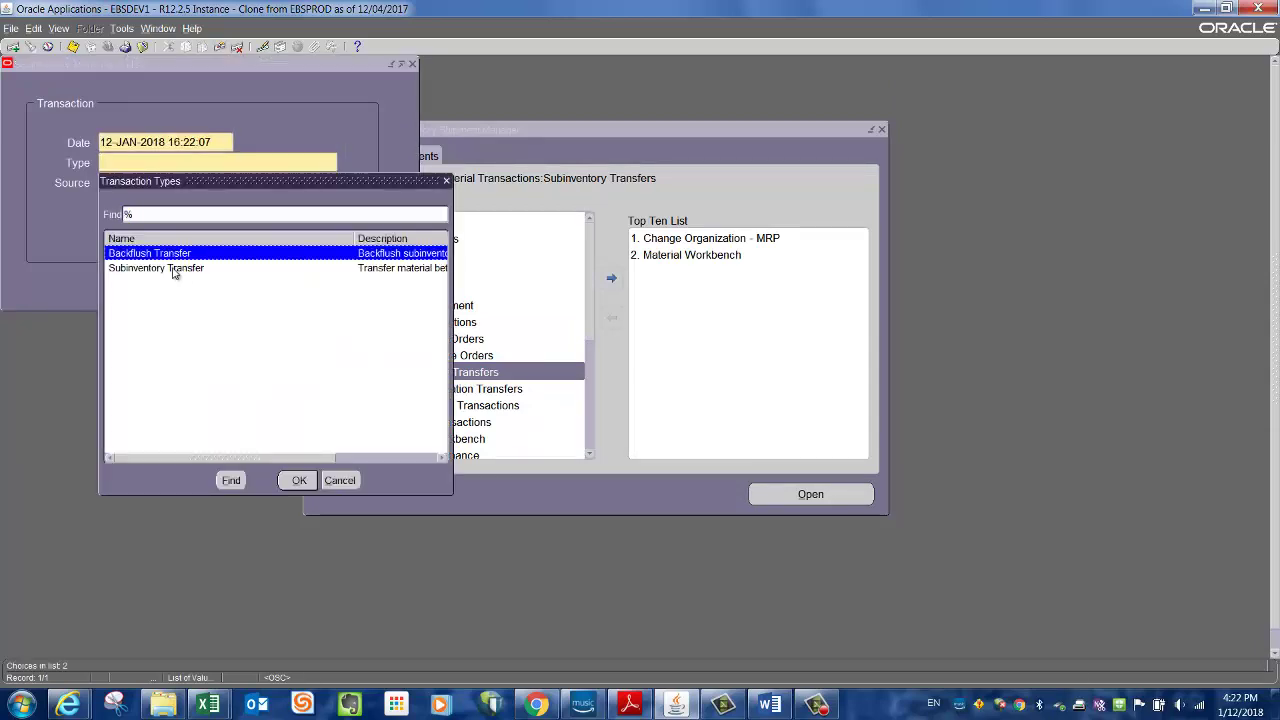
click(170, 270)
click(299, 480)
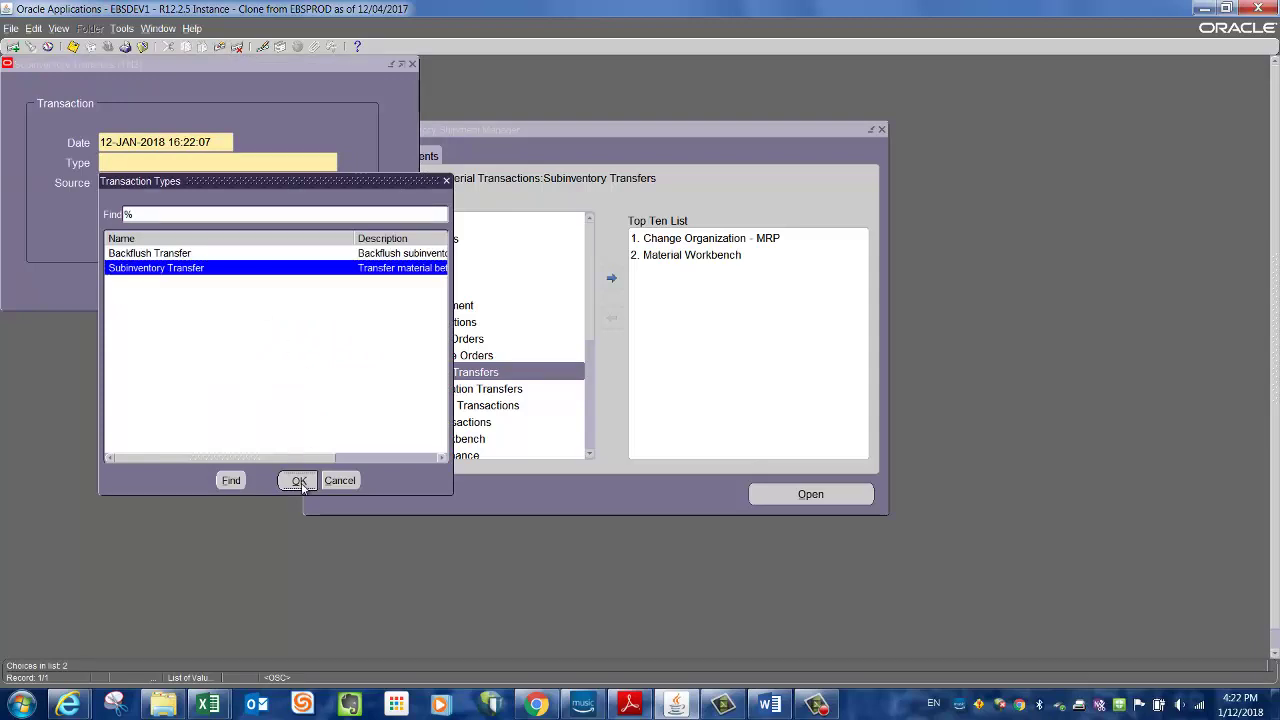
click(342, 286)
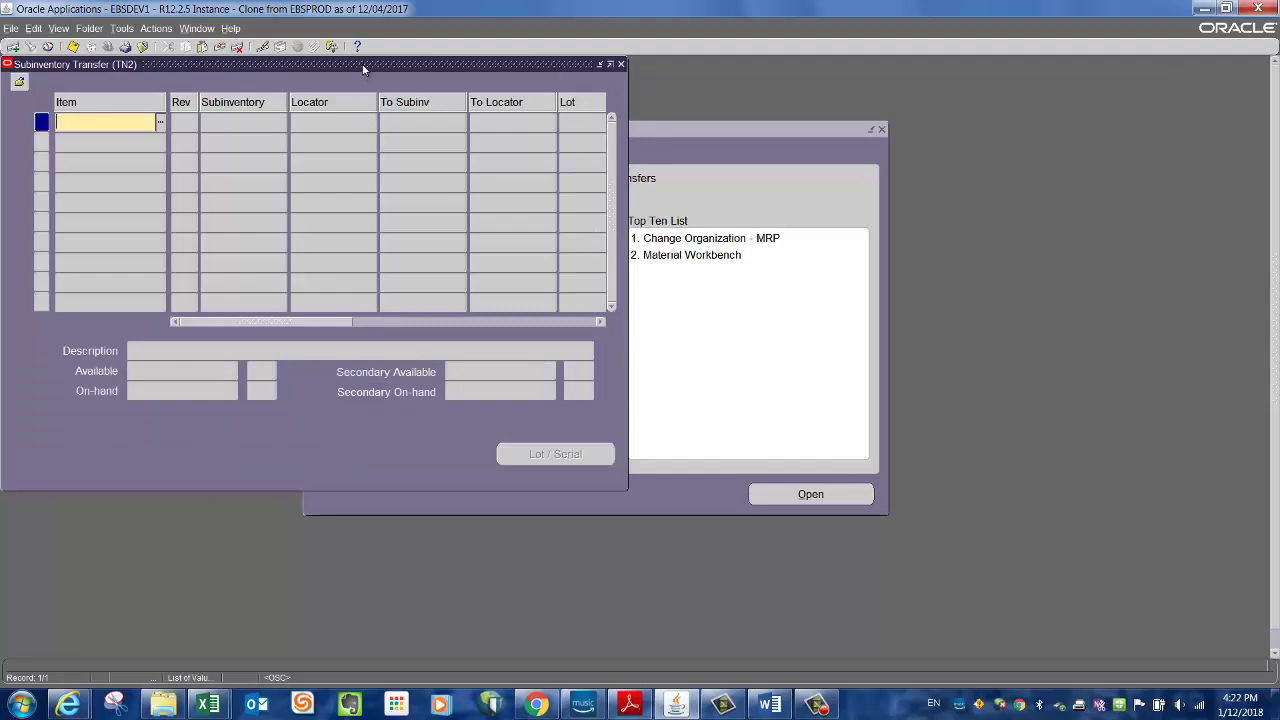
drag(363, 68, 494, 152)
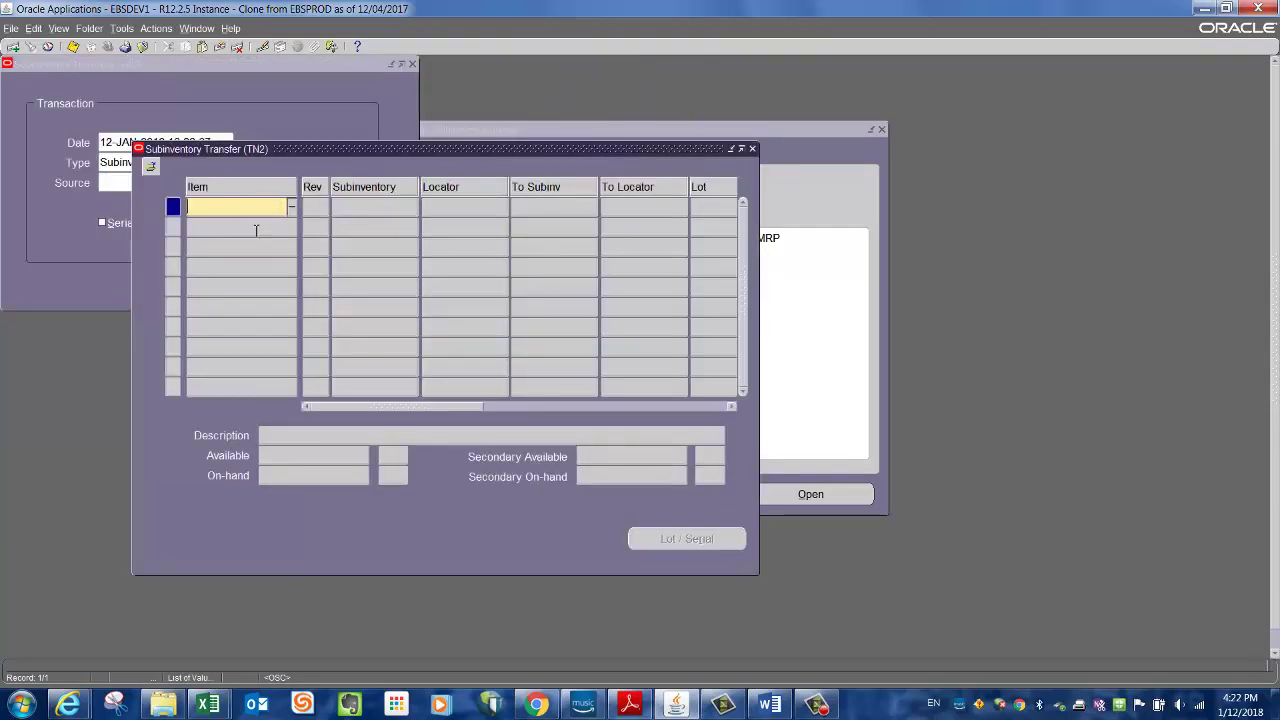
- Copy item 30483014 from the Excel form into the line's Item field
click(208, 705)
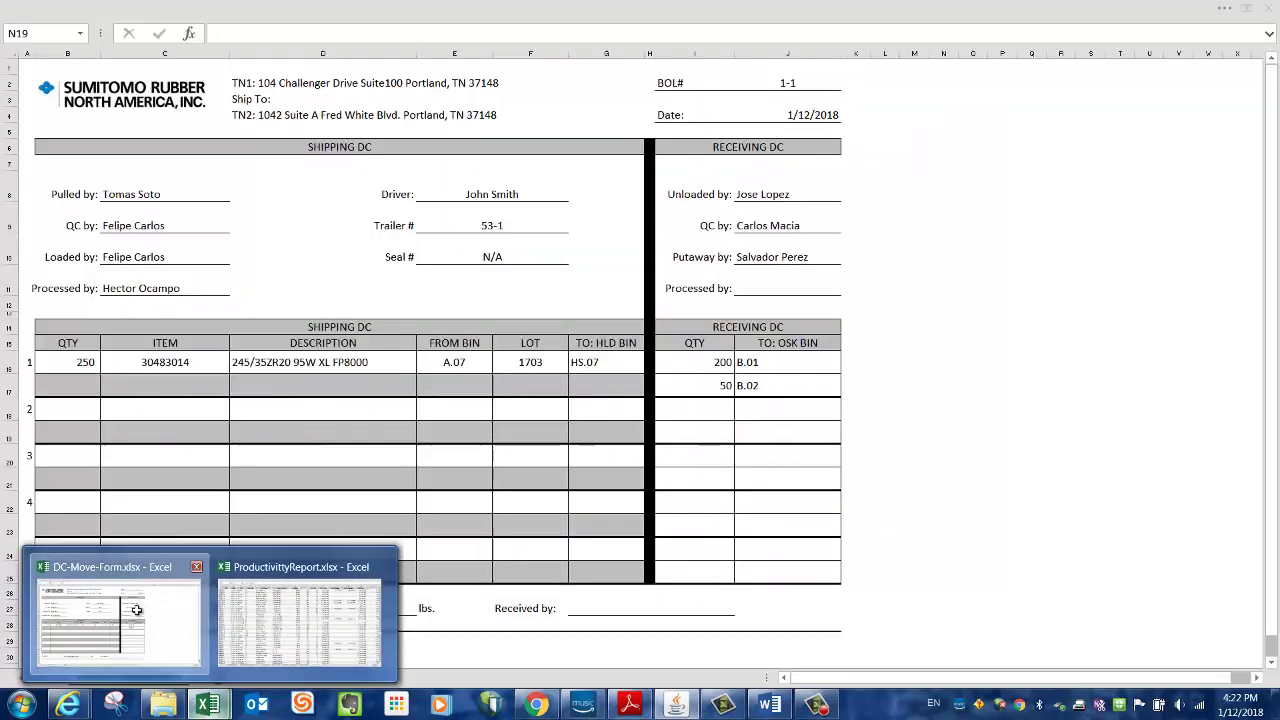
click(140, 614)
click(148, 361)
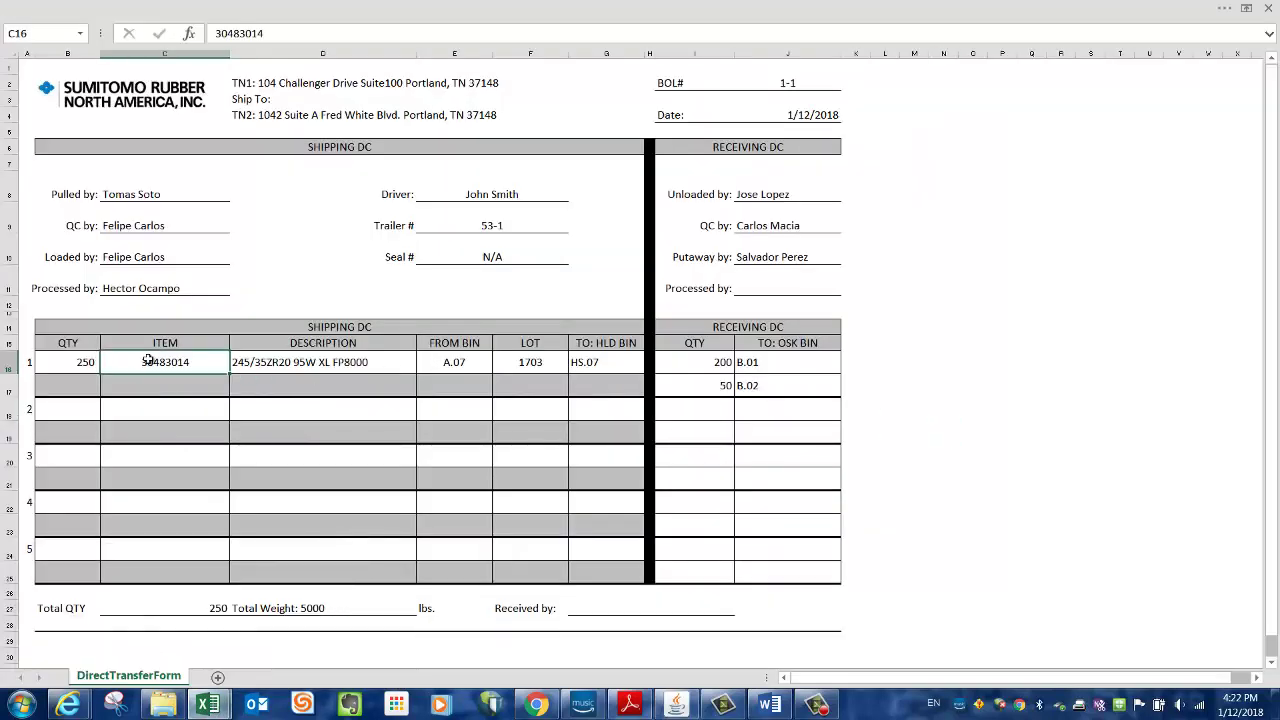
key(ctrl+c)
click(676, 705)
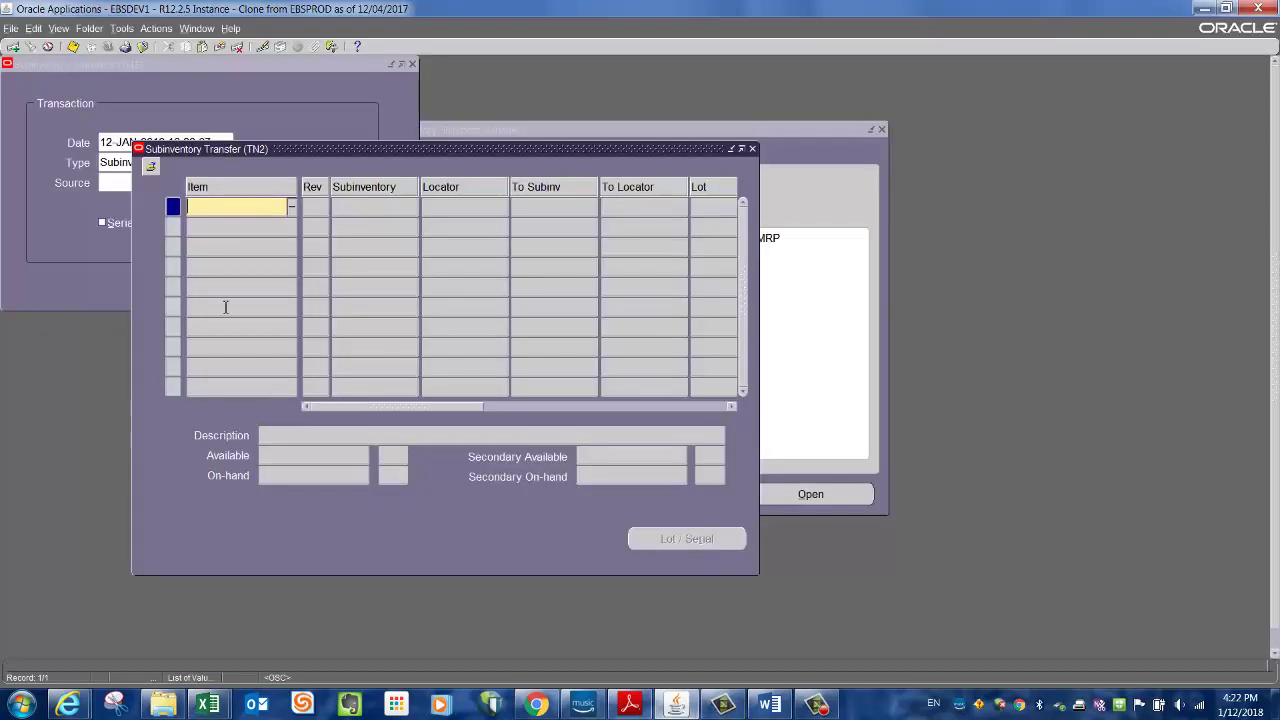
key(ctrl+v)
key(Tab)
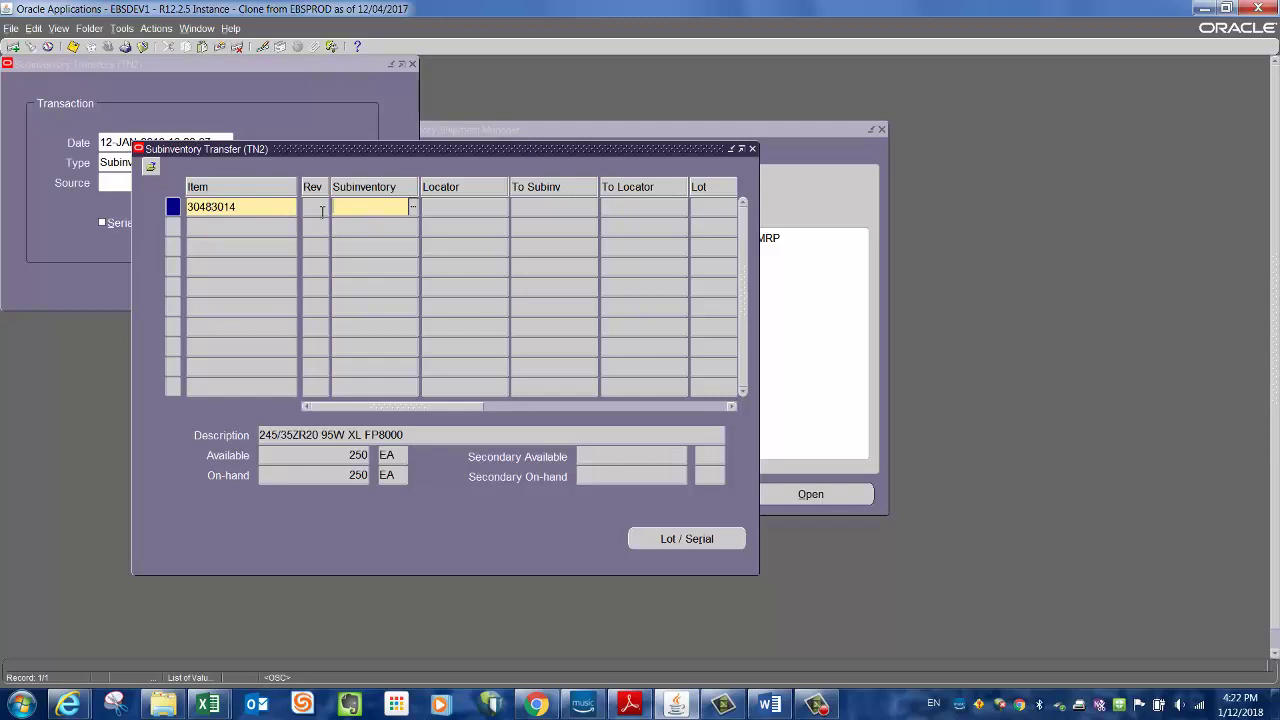
- Set the source to HLD locator HS.07 and the destination to OSK locator B.01
text(hld)
key(BackSpace)
key(BackSpace)
key(BackSpace)
text(HLD)
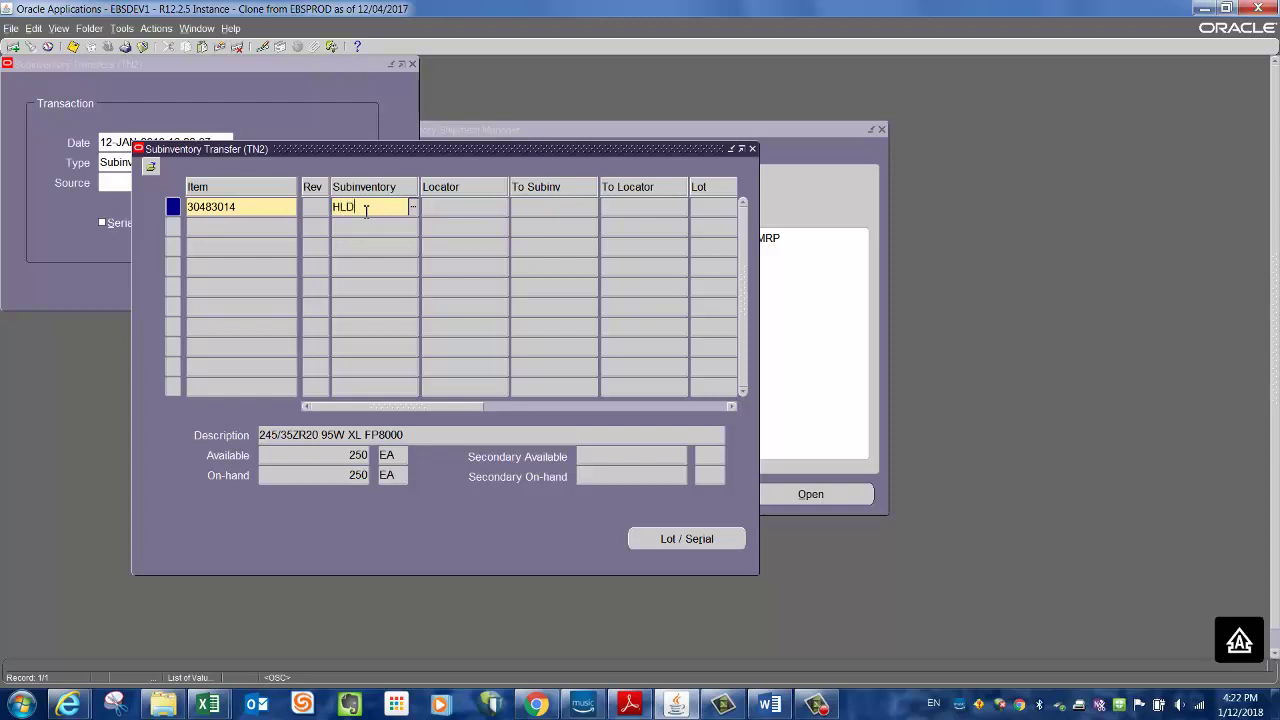
key(Tab)
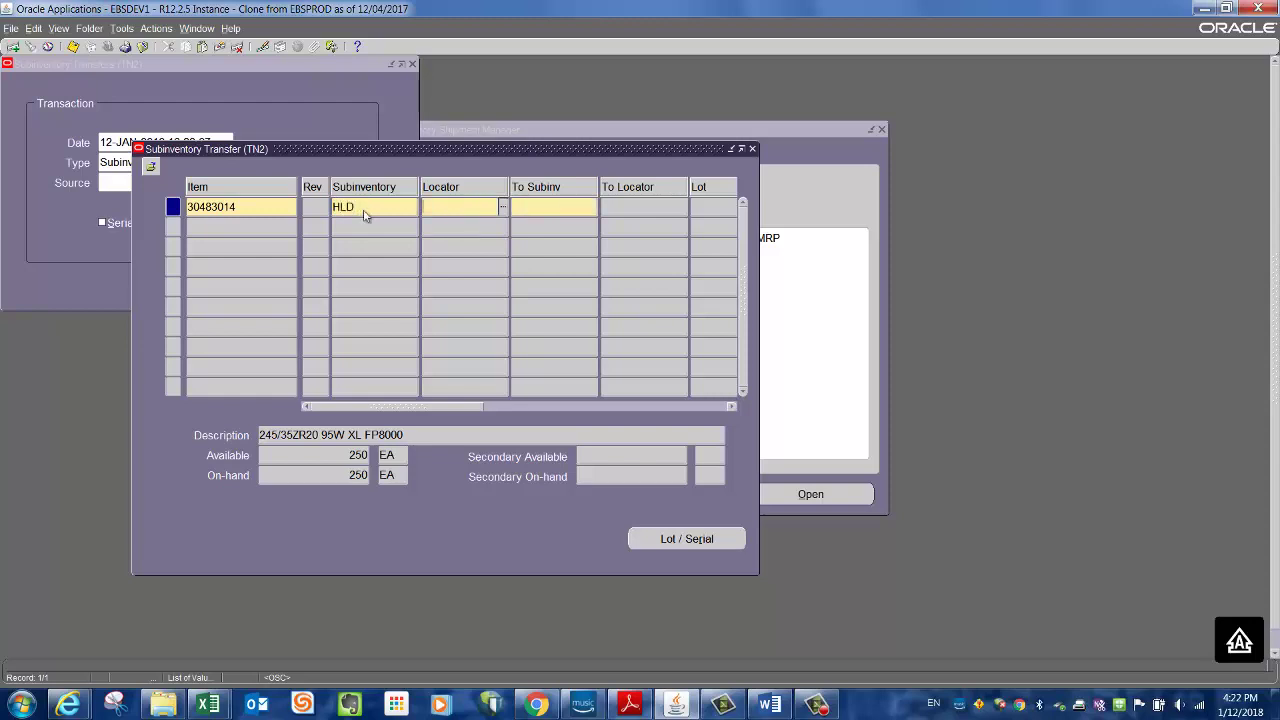
text(HS.07)
key(Tab)
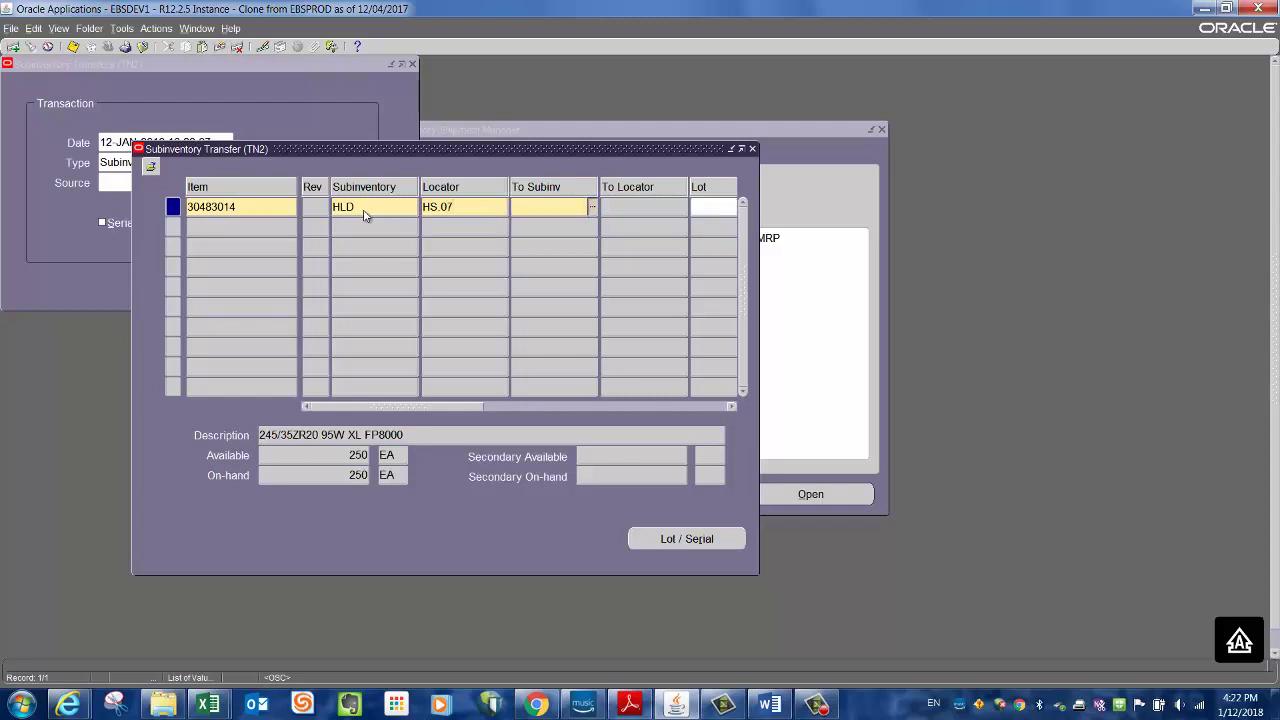
text(OSK)
key(Tab)
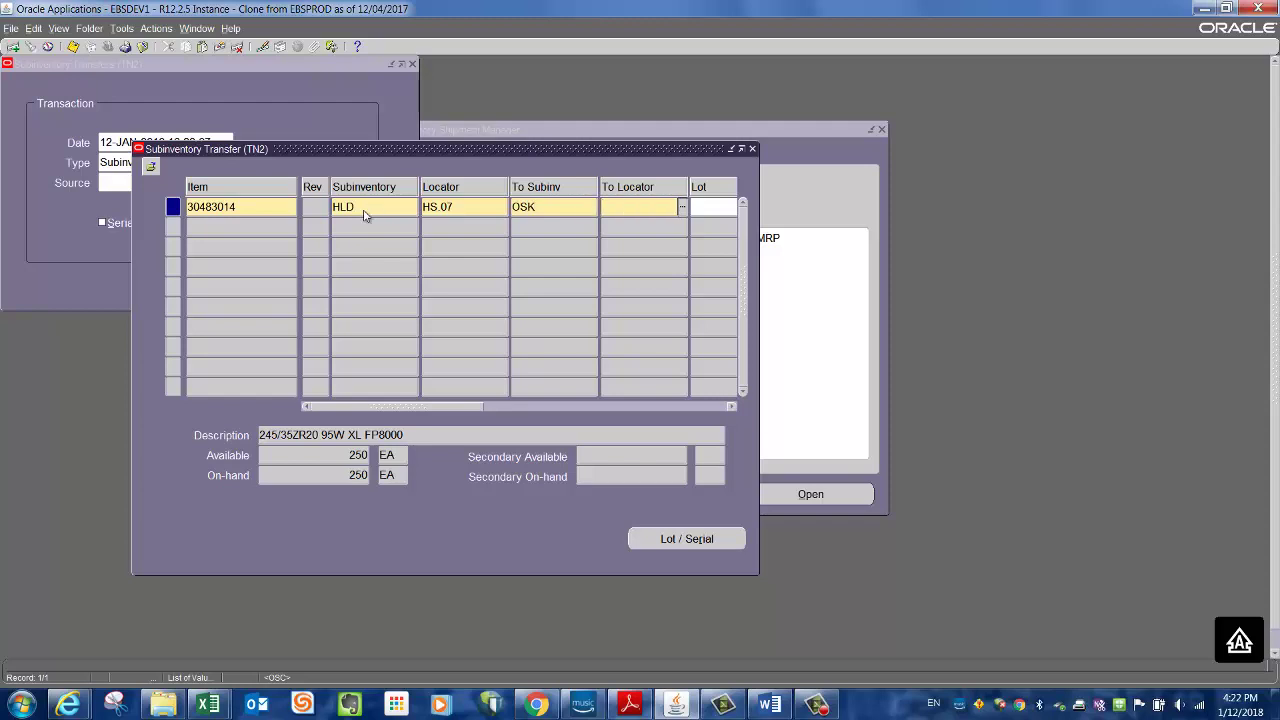
text(B.01)
key(Tab)
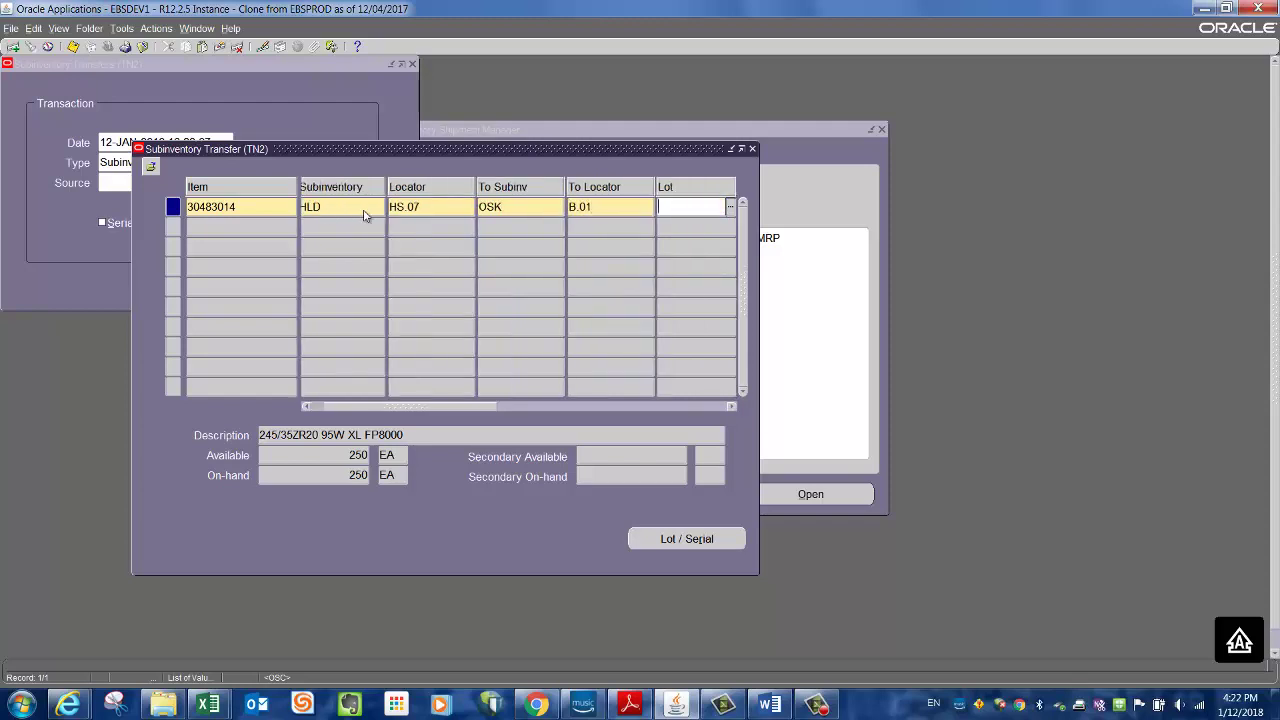
- Verify the Excel receiving entries 200 to B.01 and 50 to B.02, then return to Oracle
mouse_move(208, 705)
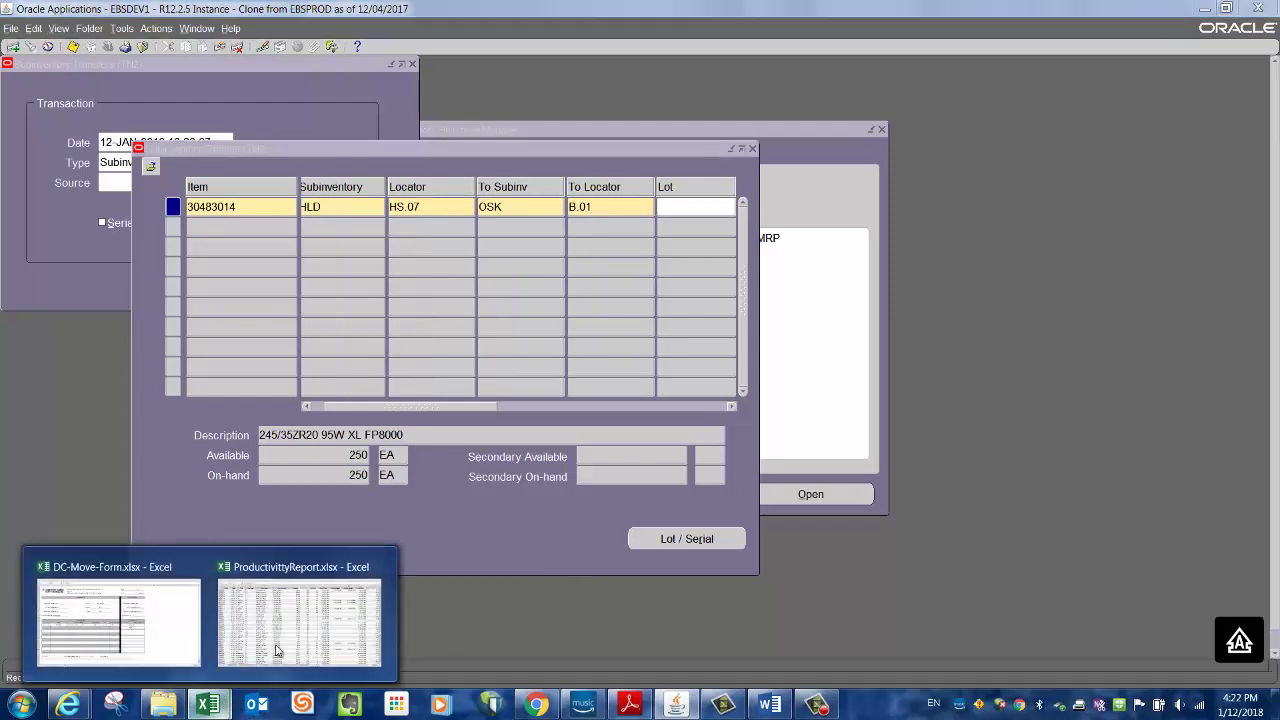
click(163, 623)
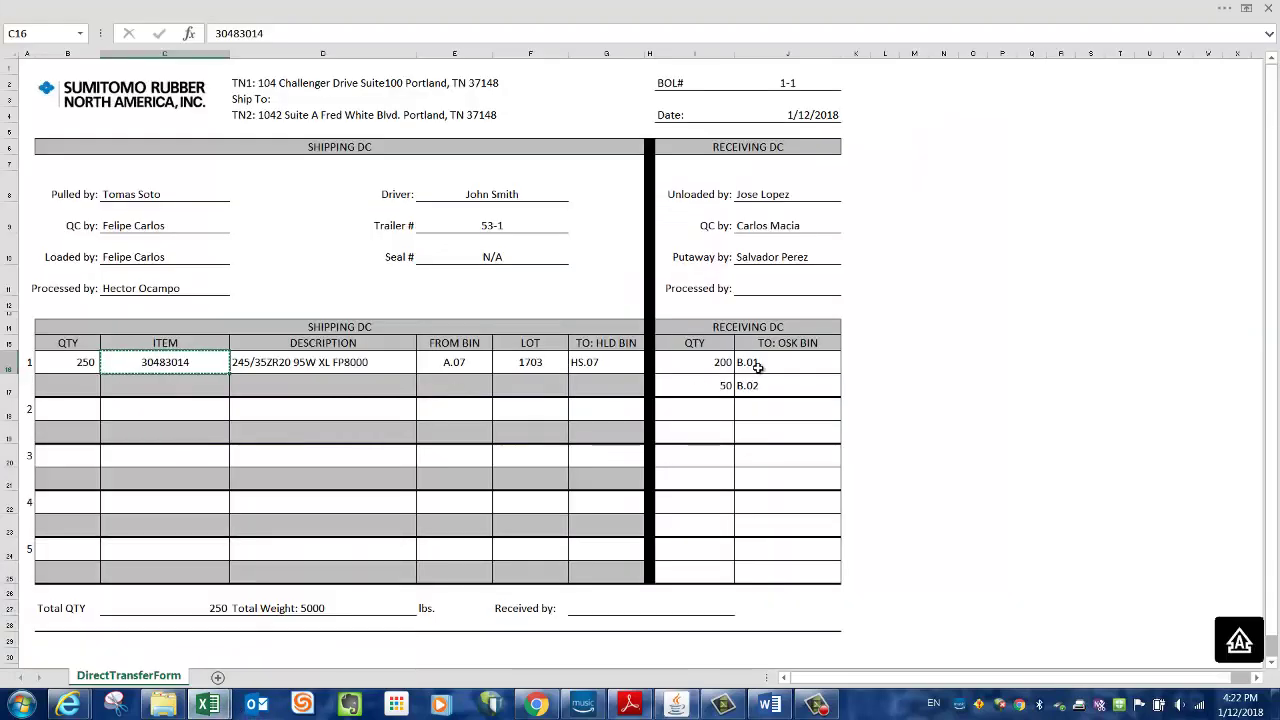
click(722, 368)
click(783, 368)
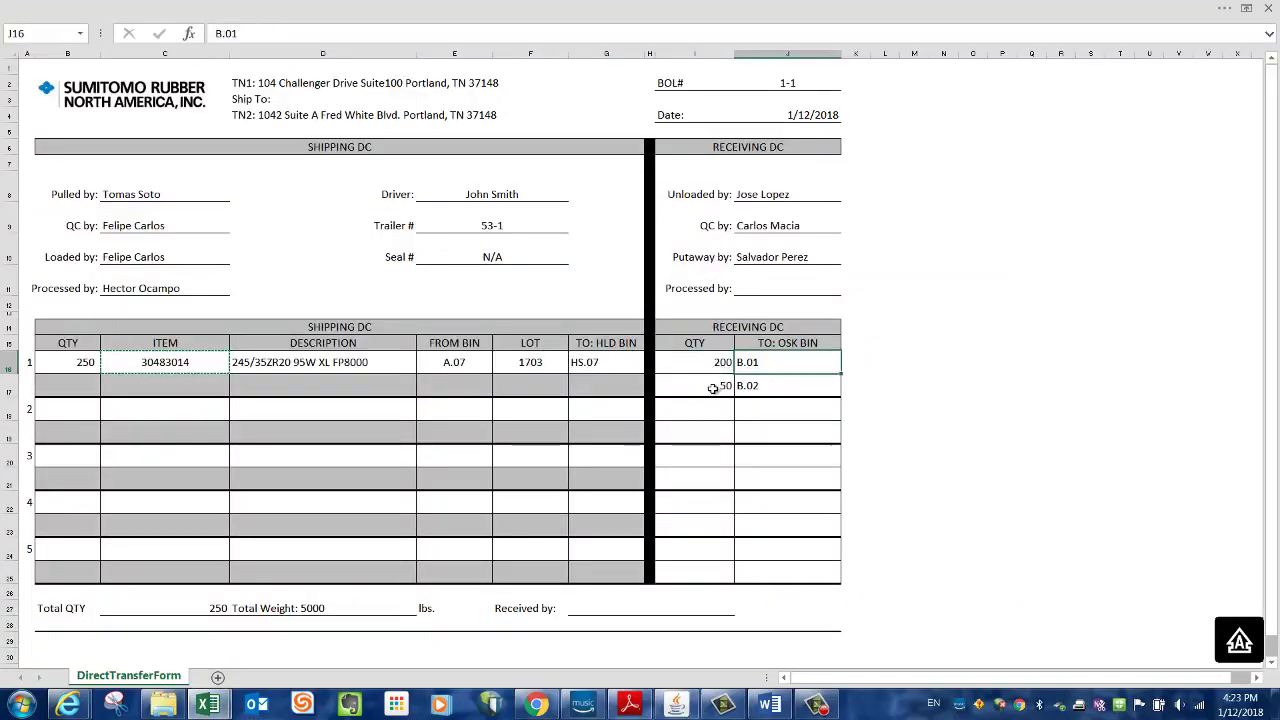
click(720, 386)
click(771, 383)
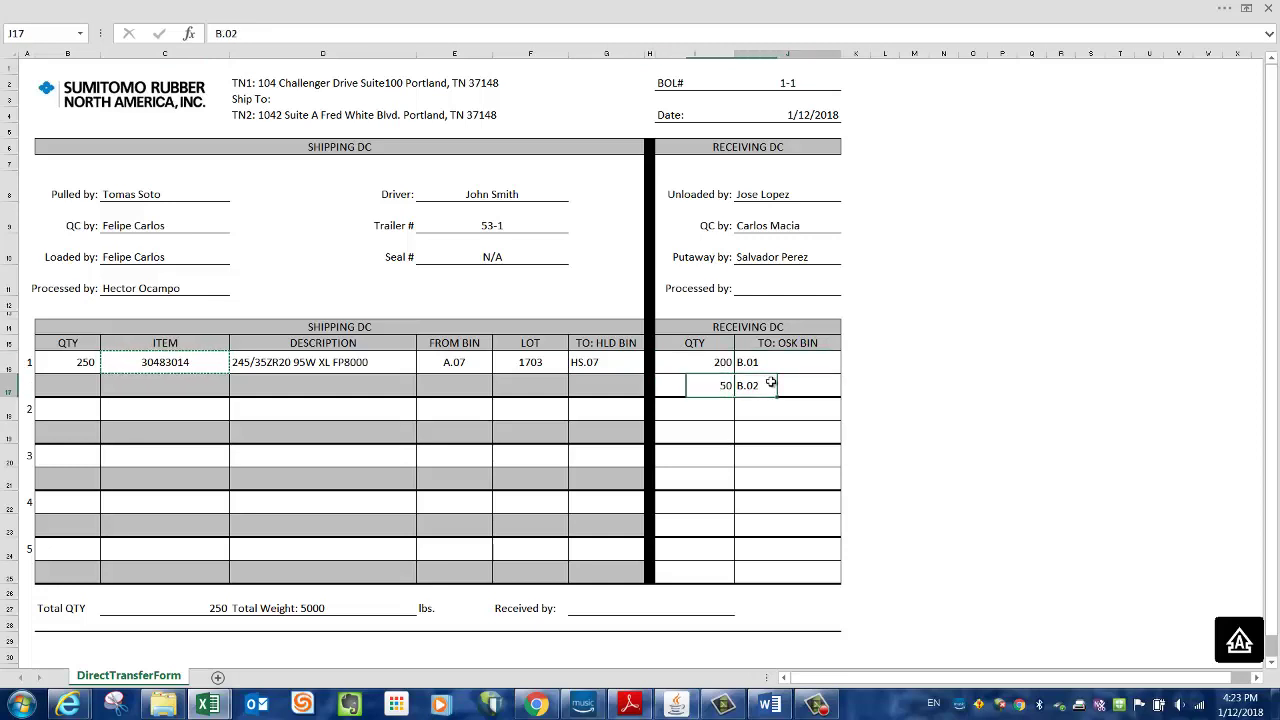
click(678, 704)
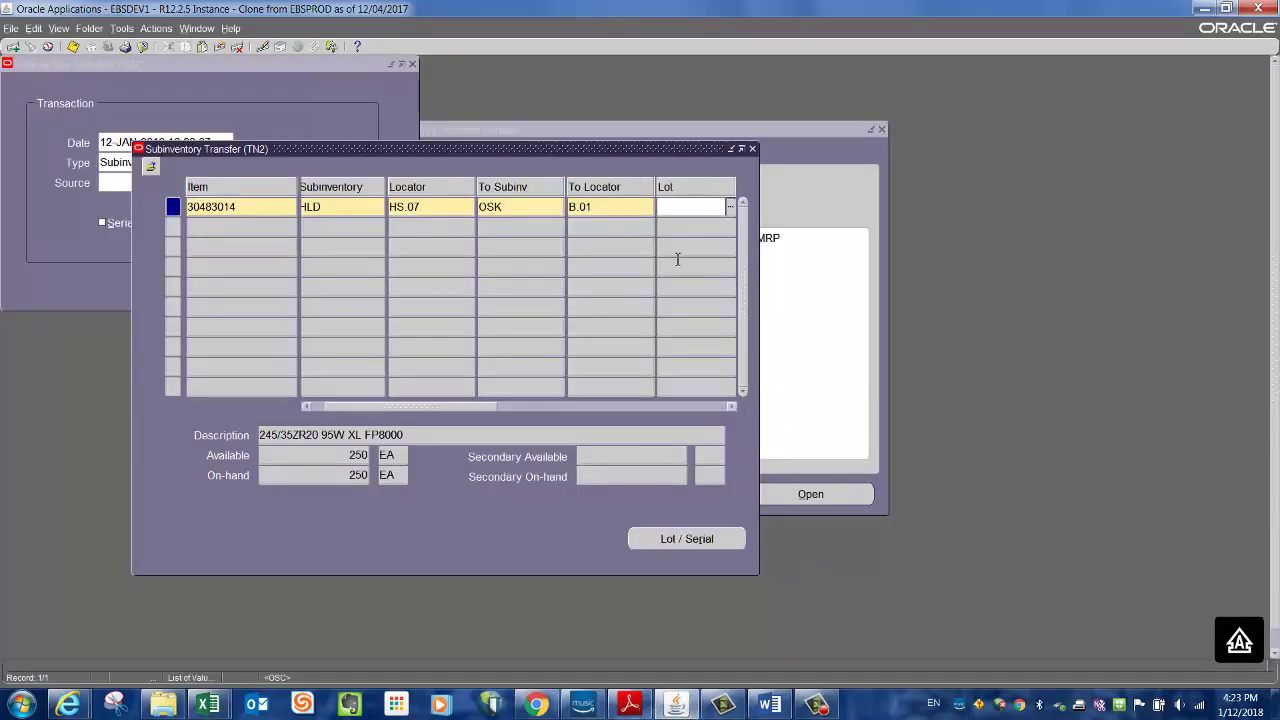
- Give the first transfer line lot 1703 and quantity 200
text(1703)
key(Tab)
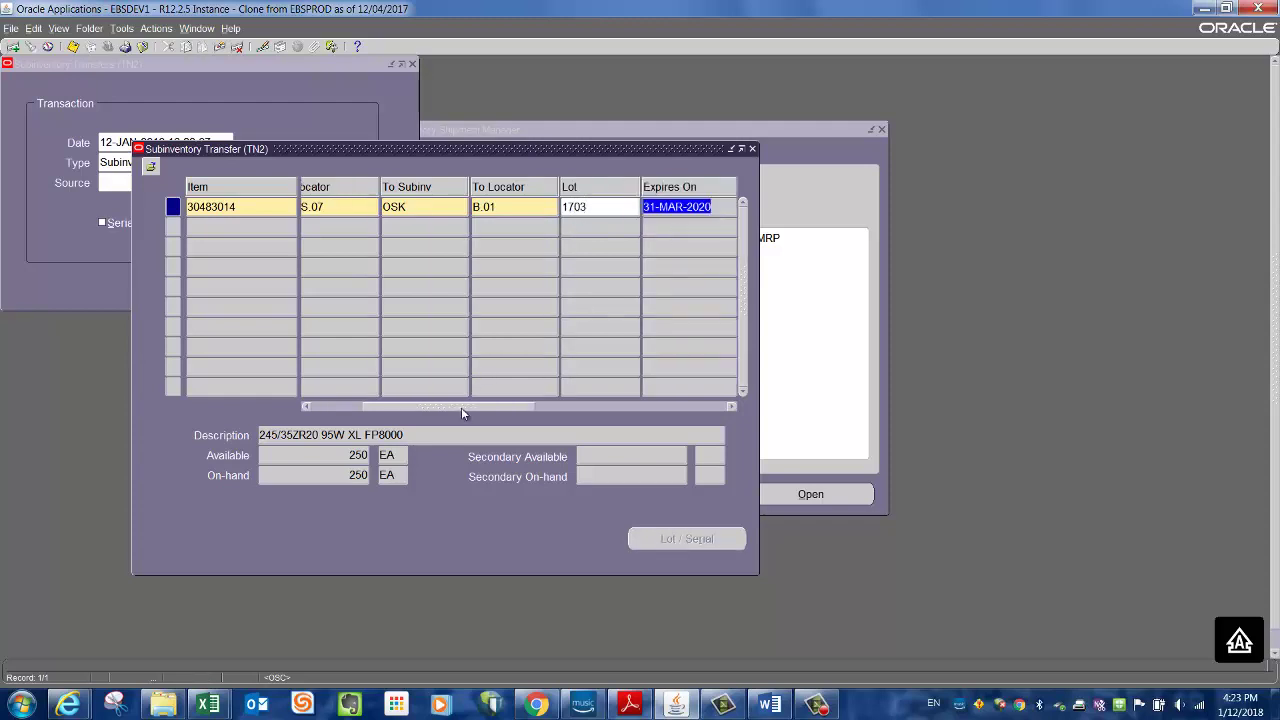
drag(463, 412, 532, 421)
click(630, 206)
text(200)
key(Tab)
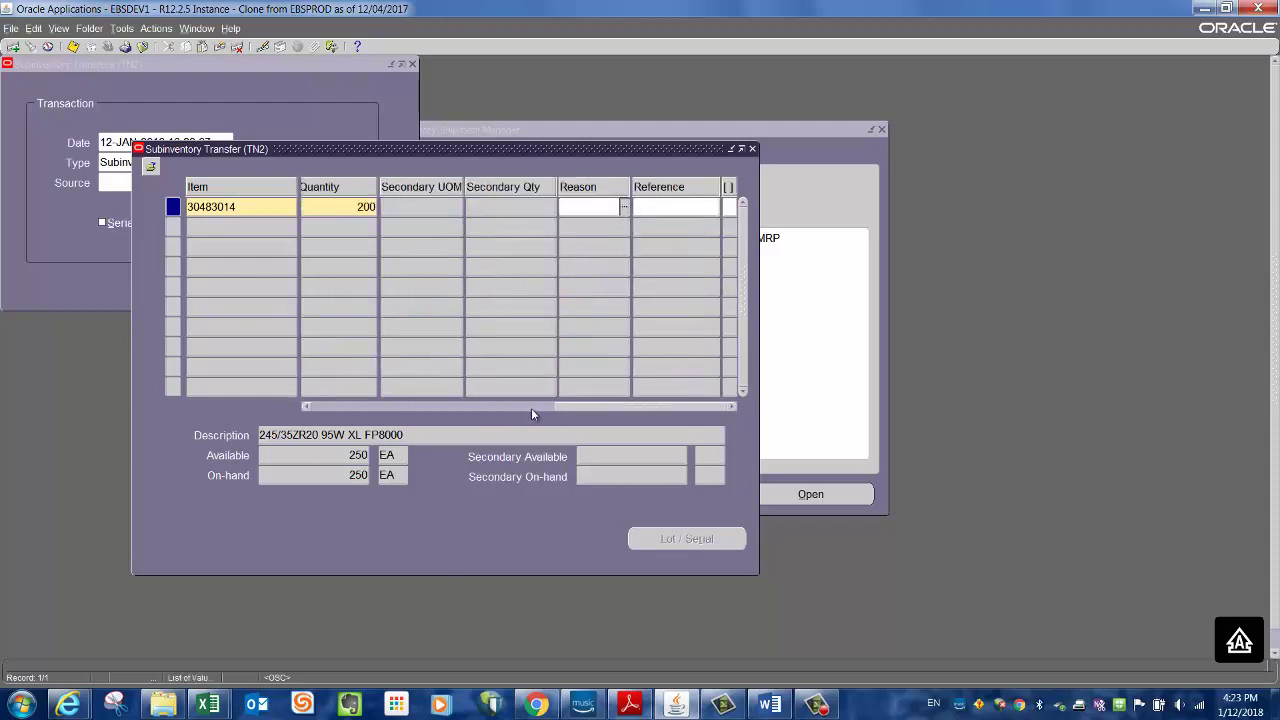
- Fill in reference 1-1 on the first line, checking it against the Excel form
mouse_move(570, 410)
mouse_down()
mouse_move(547, 408)
mouse_move(570, 410)
mouse_up()
click(672, 208)
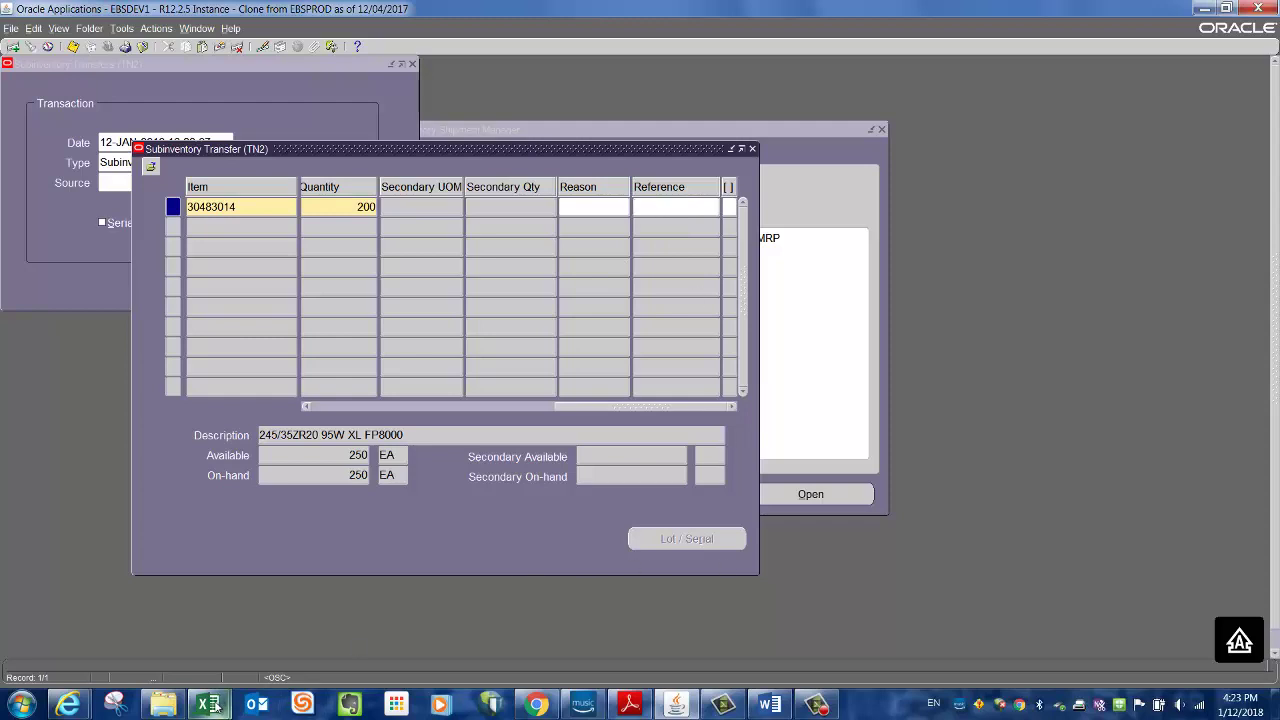
mouse_move(214, 706)
click(156, 622)
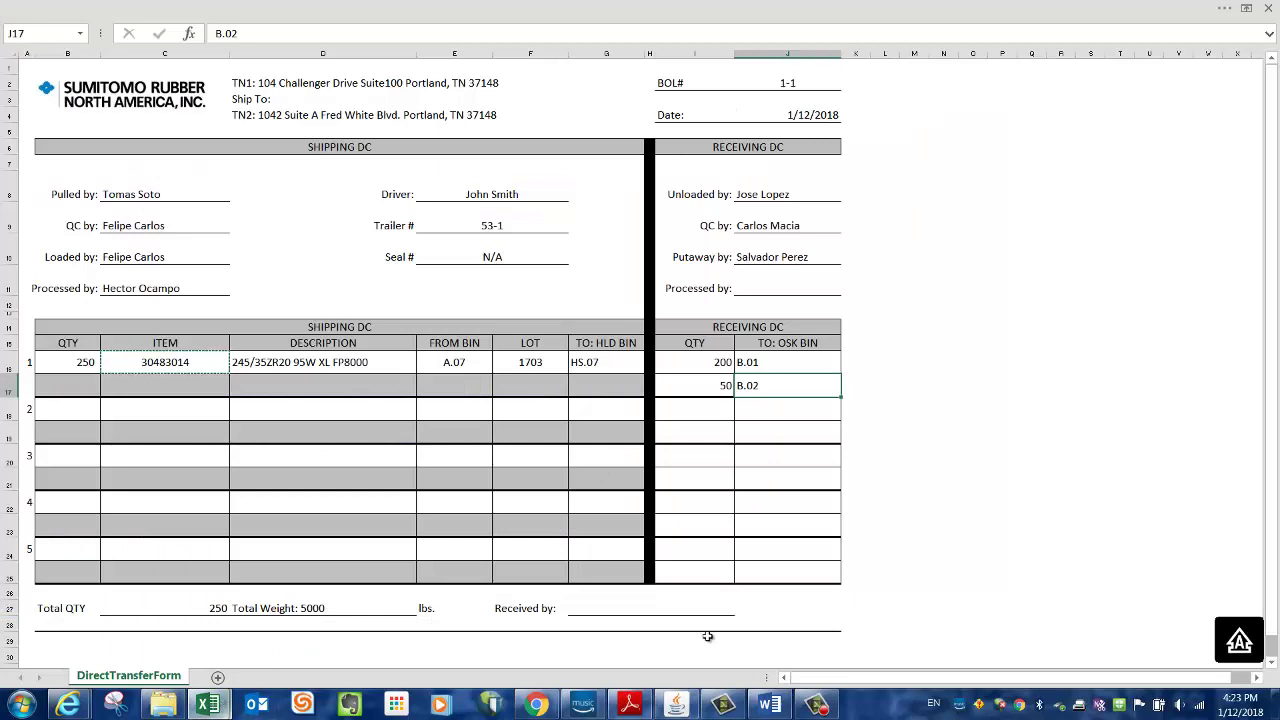
click(676, 706)
click(835, 272)
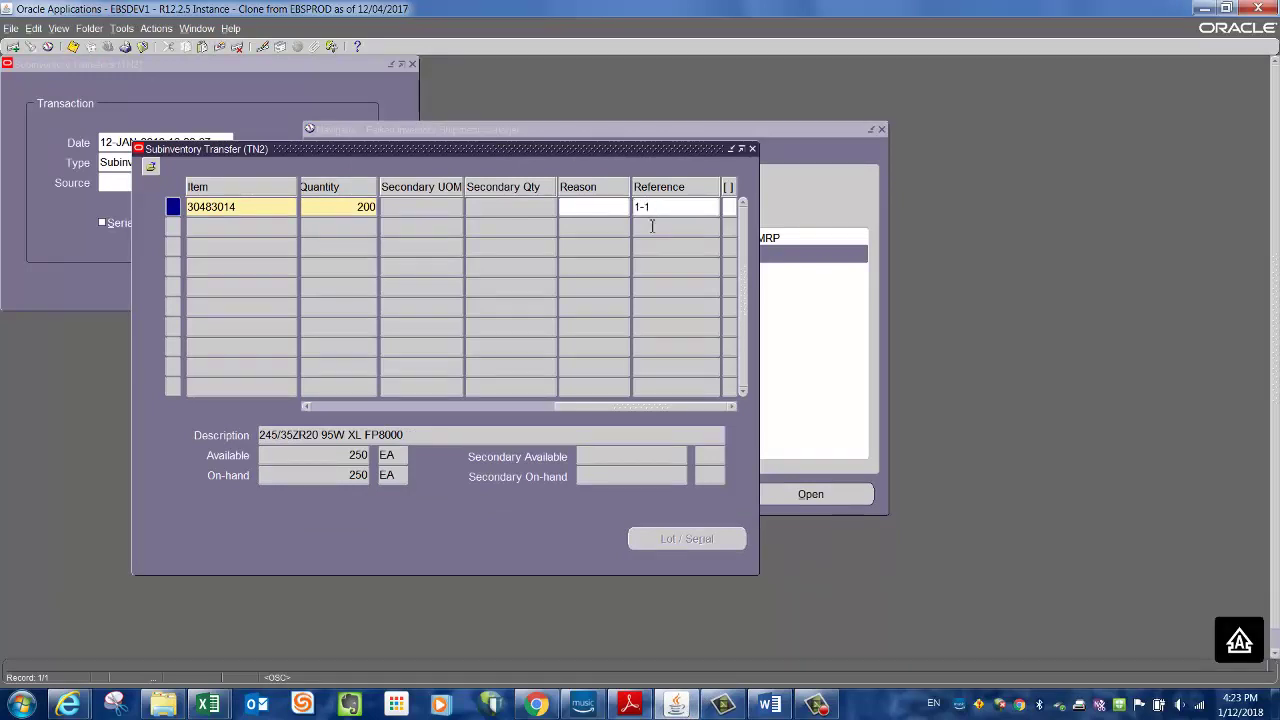
drag(651, 411, 386, 418)
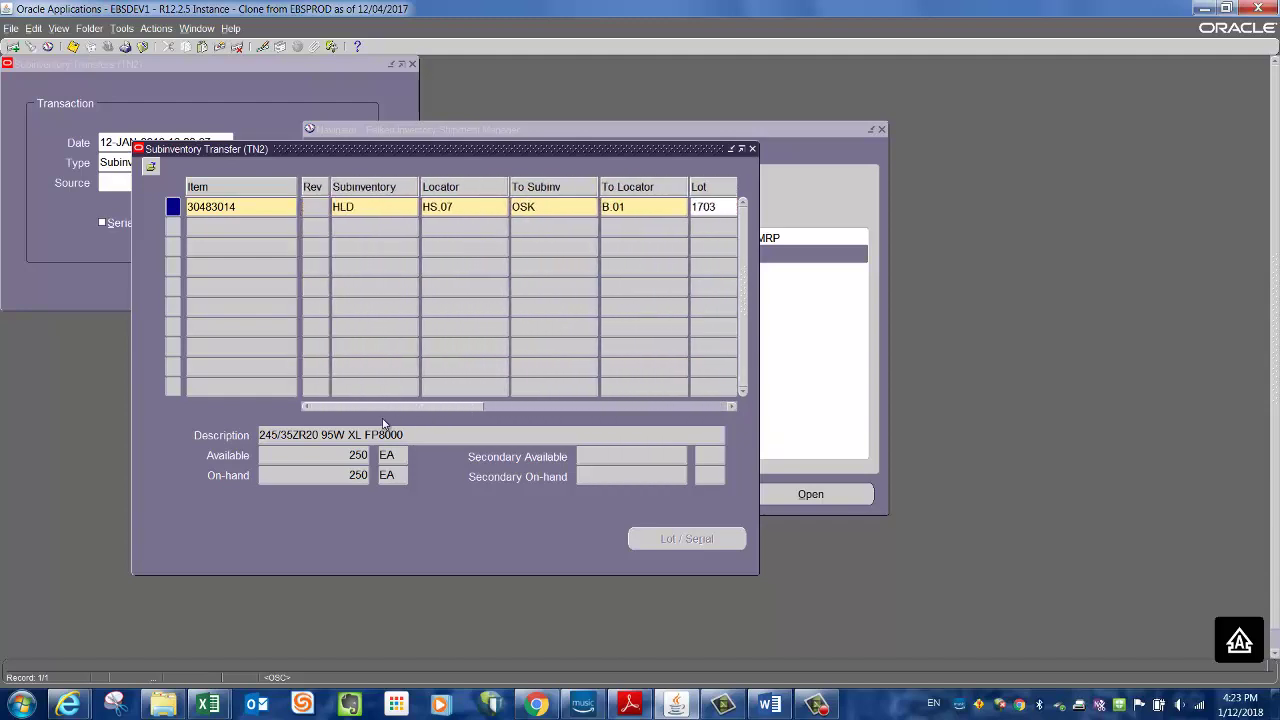
- Start a second line copying item 30483014, moving from HLD locator HS.07 to OSK
click(257, 225)
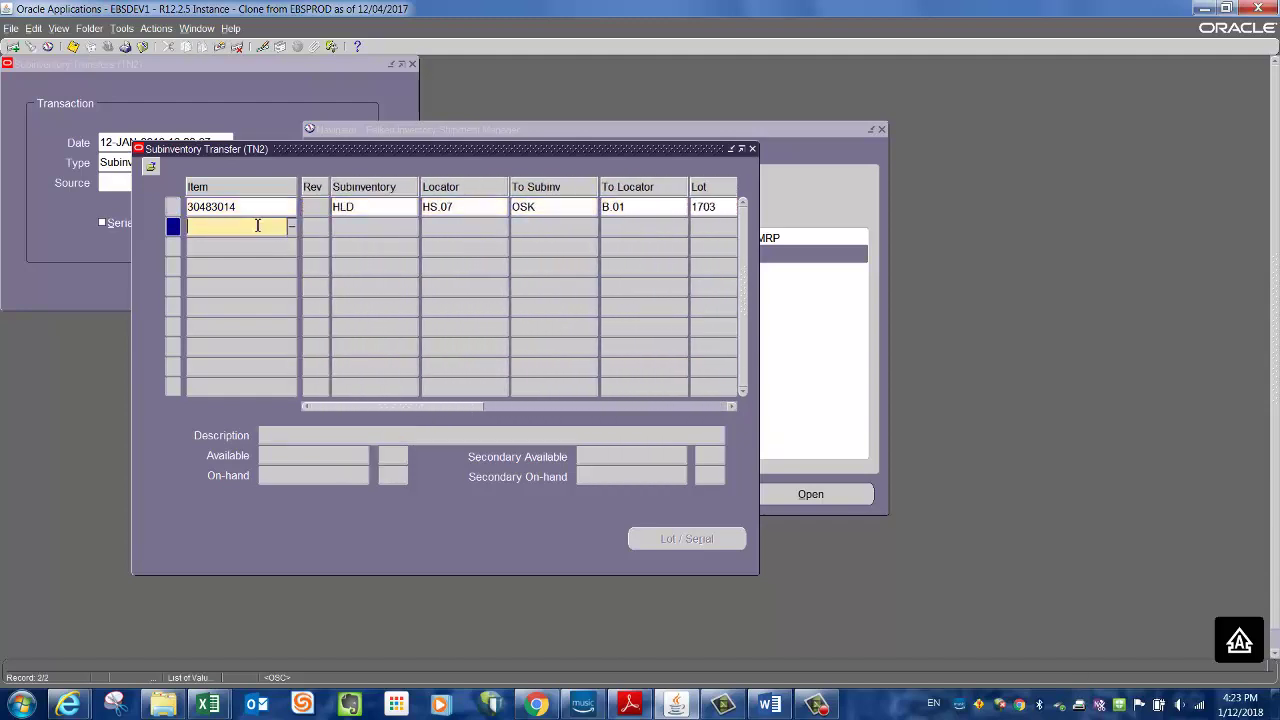
key(shift+F5)
key(Tab)
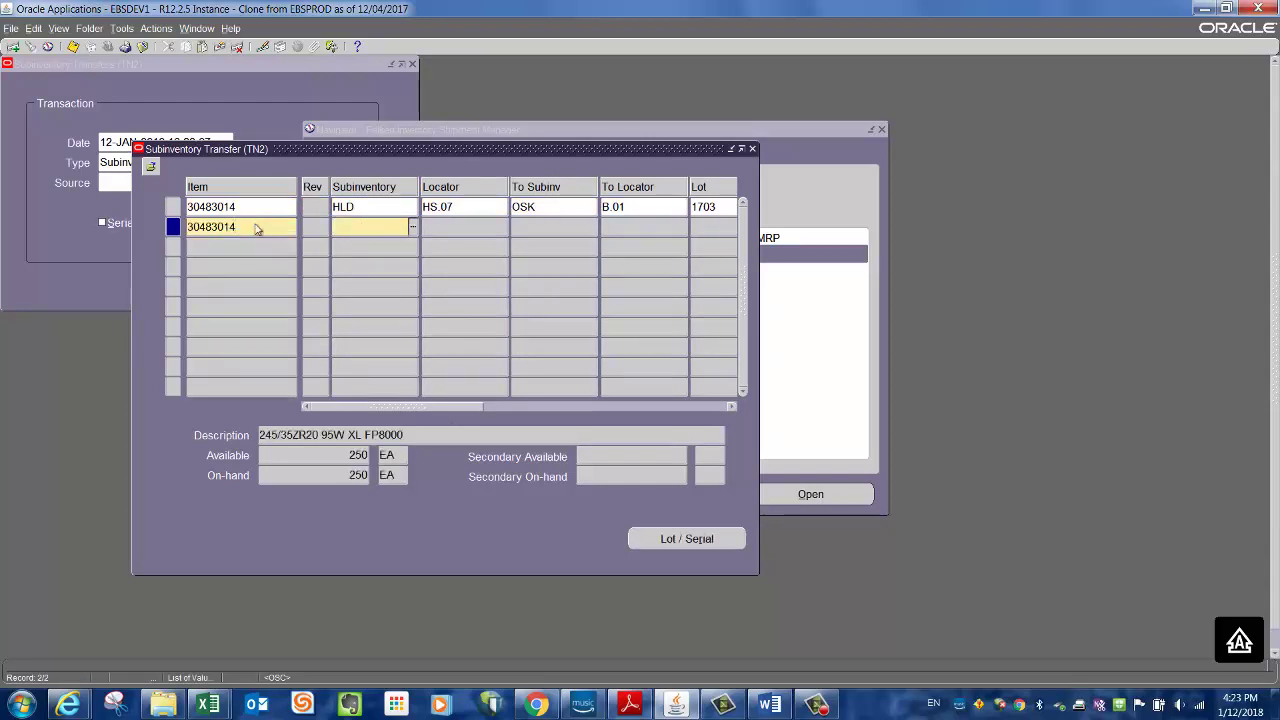
text(HLD)
key(Tab)
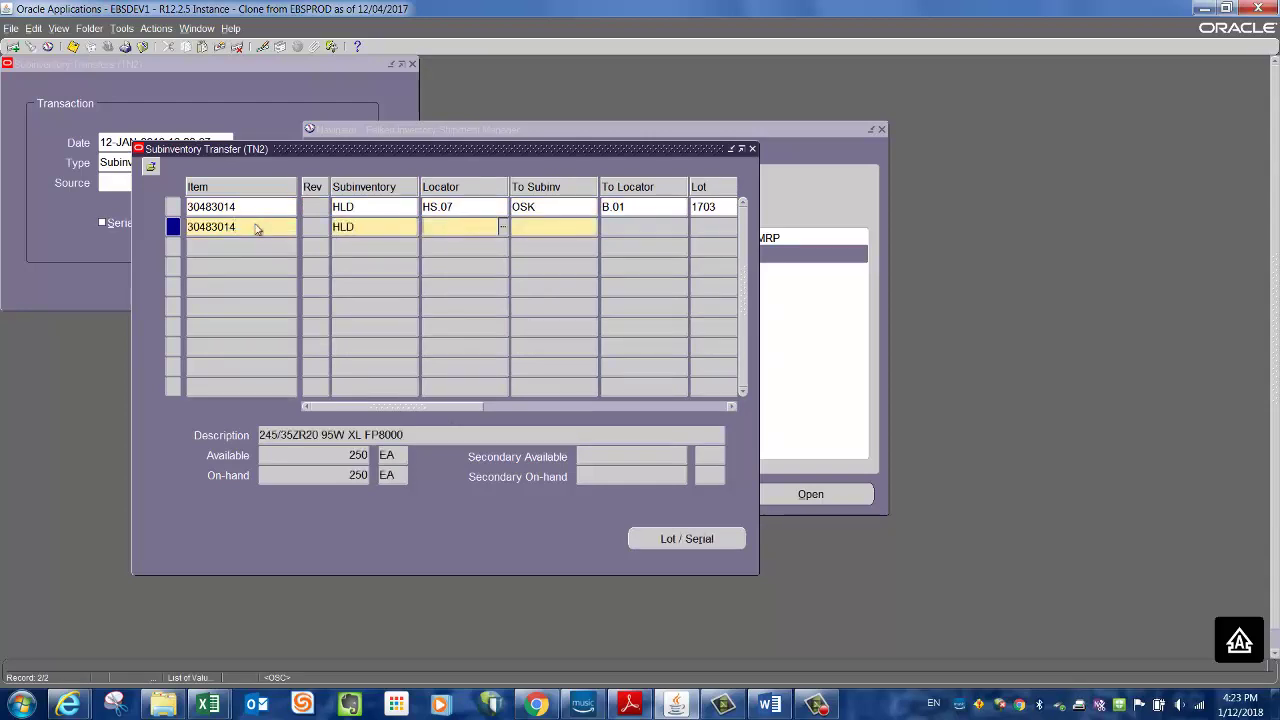
text(HS.0)
key(Tab)
text(OSK)
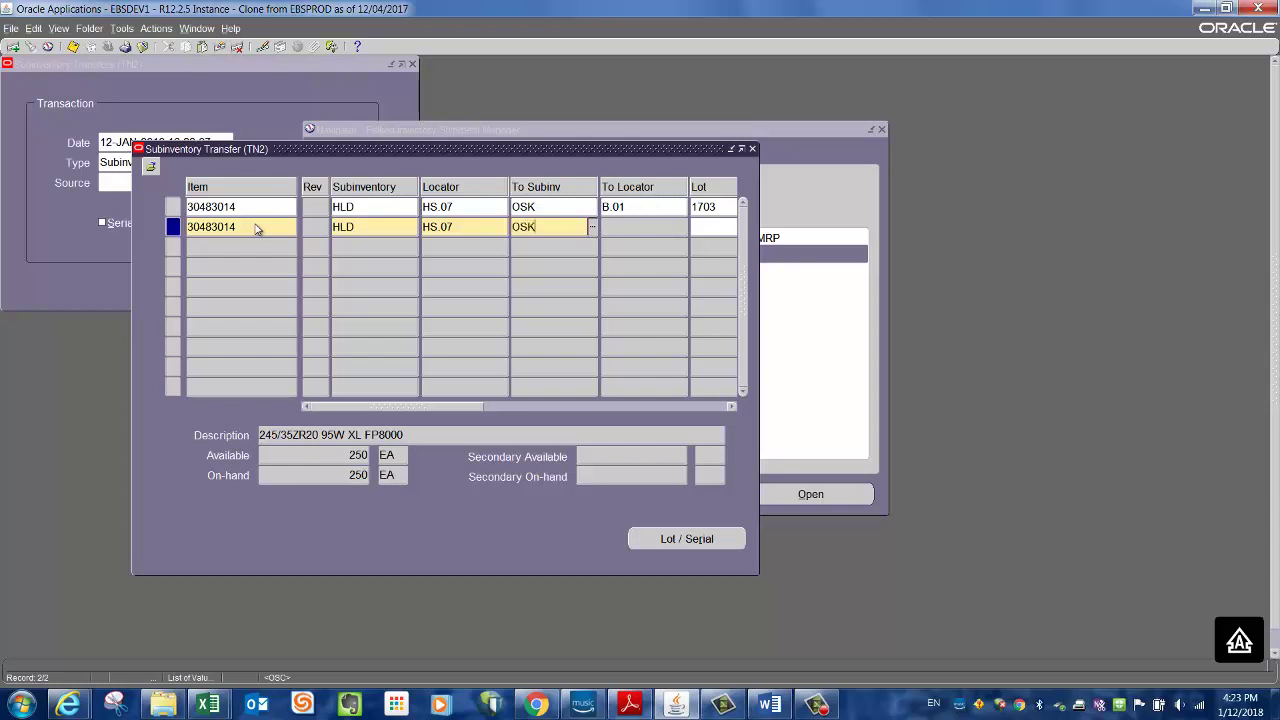
key(Tab)
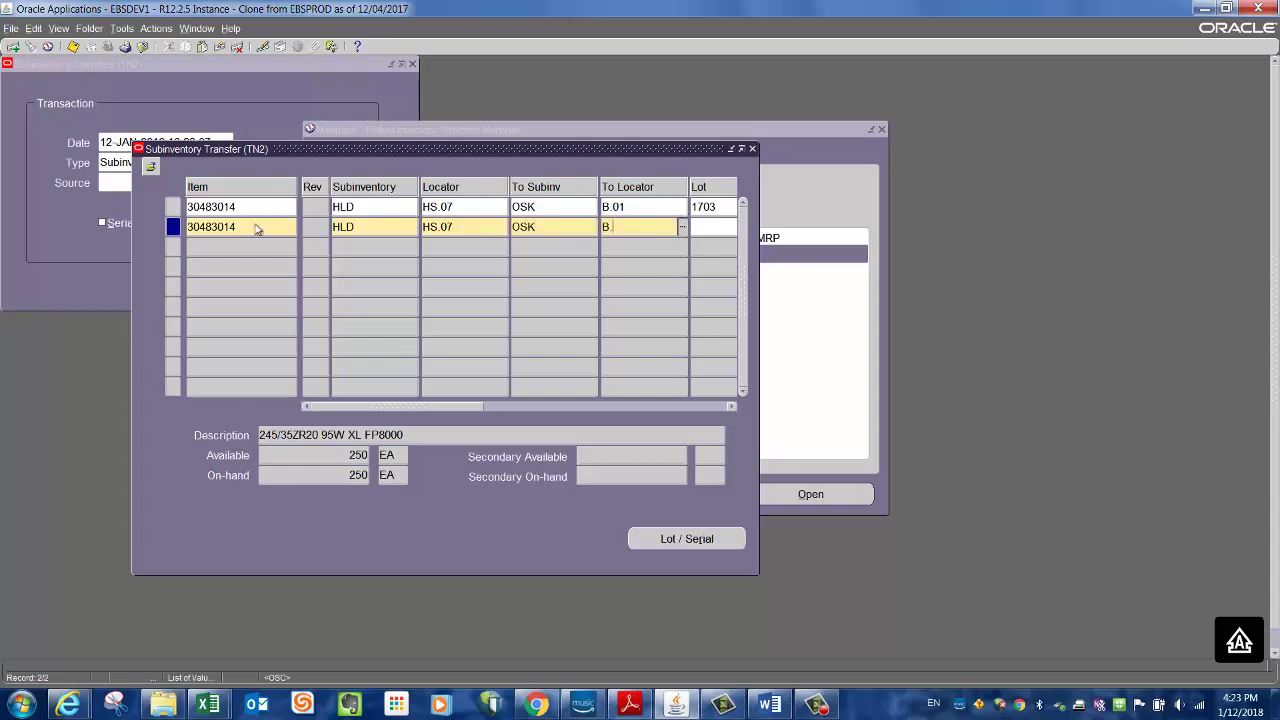
- Set destination locator B.02, lot 1703 and quantity 50, then save the transfer
key(Tab)
text(1703)
key(Tab)
key(Tab)
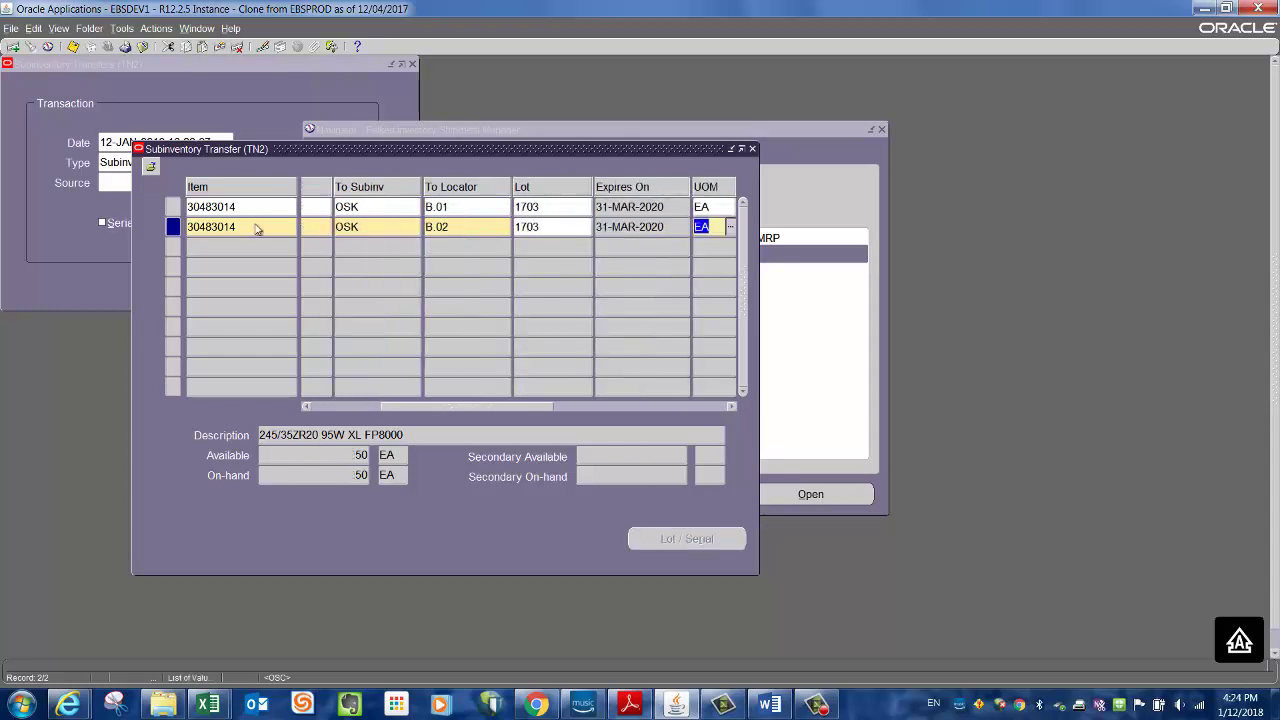
key(Tab)
text(50)
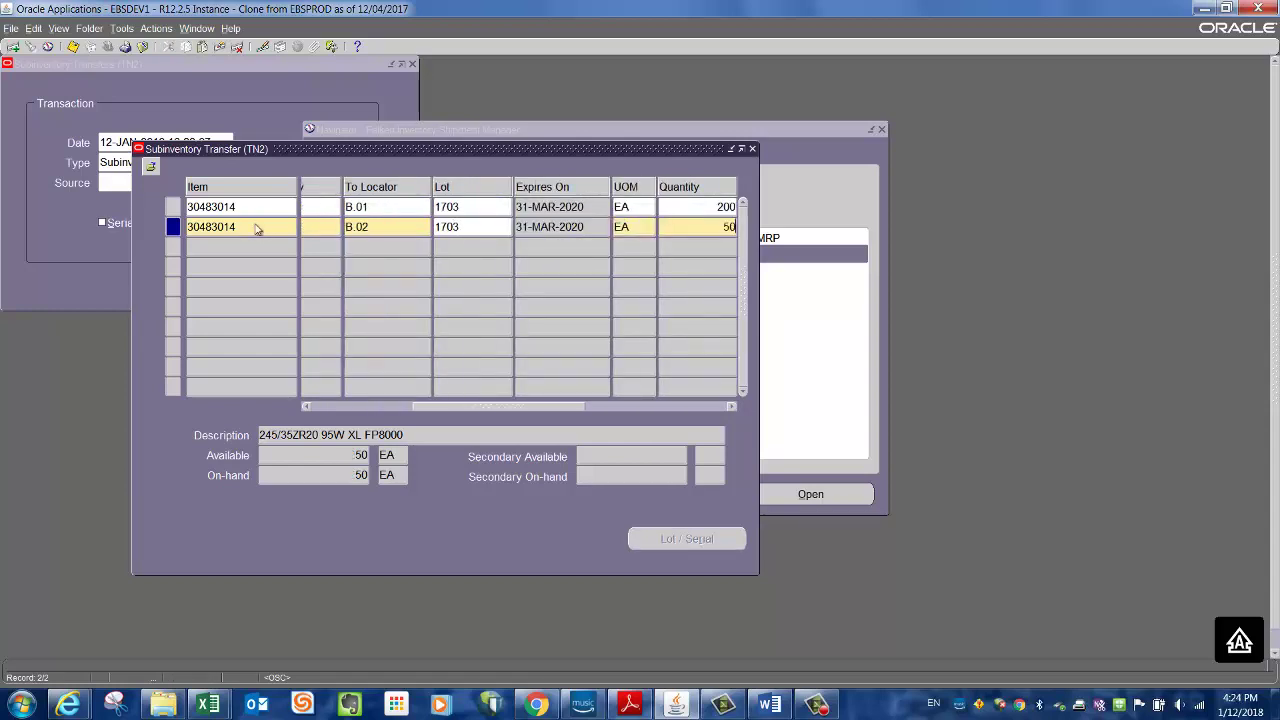
key(Tab)
key(Tab)
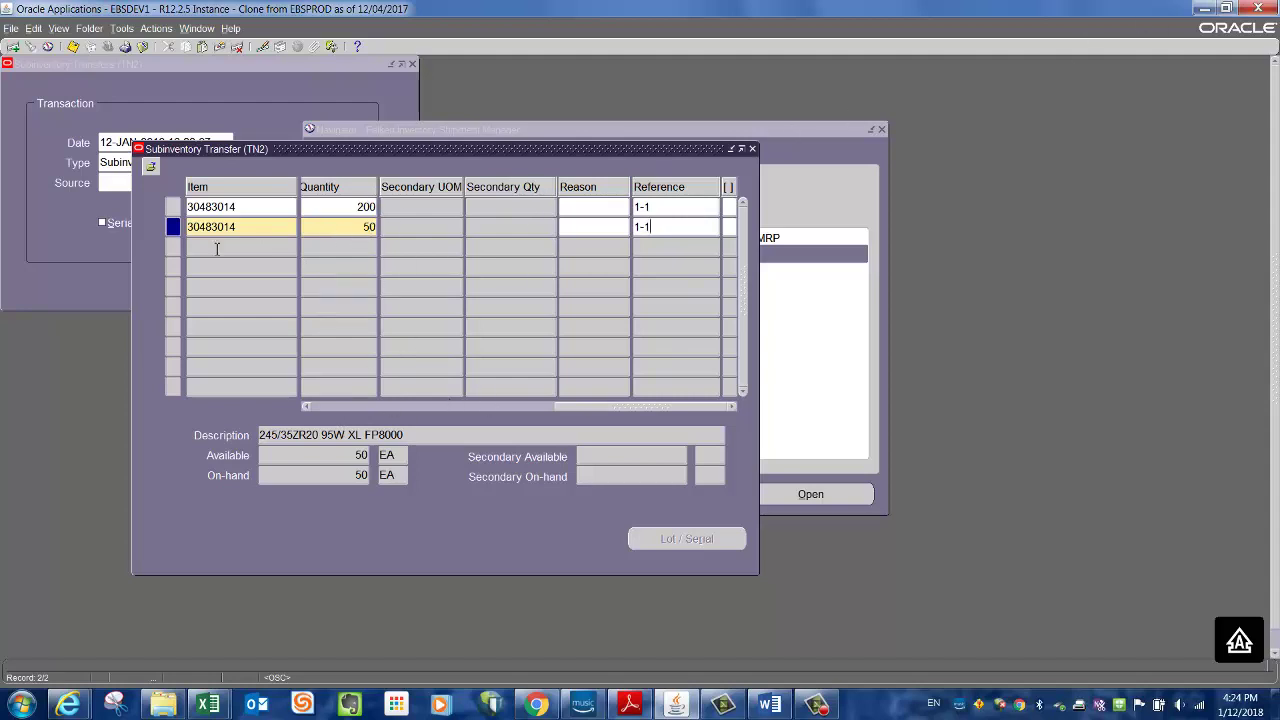
click(73, 47)
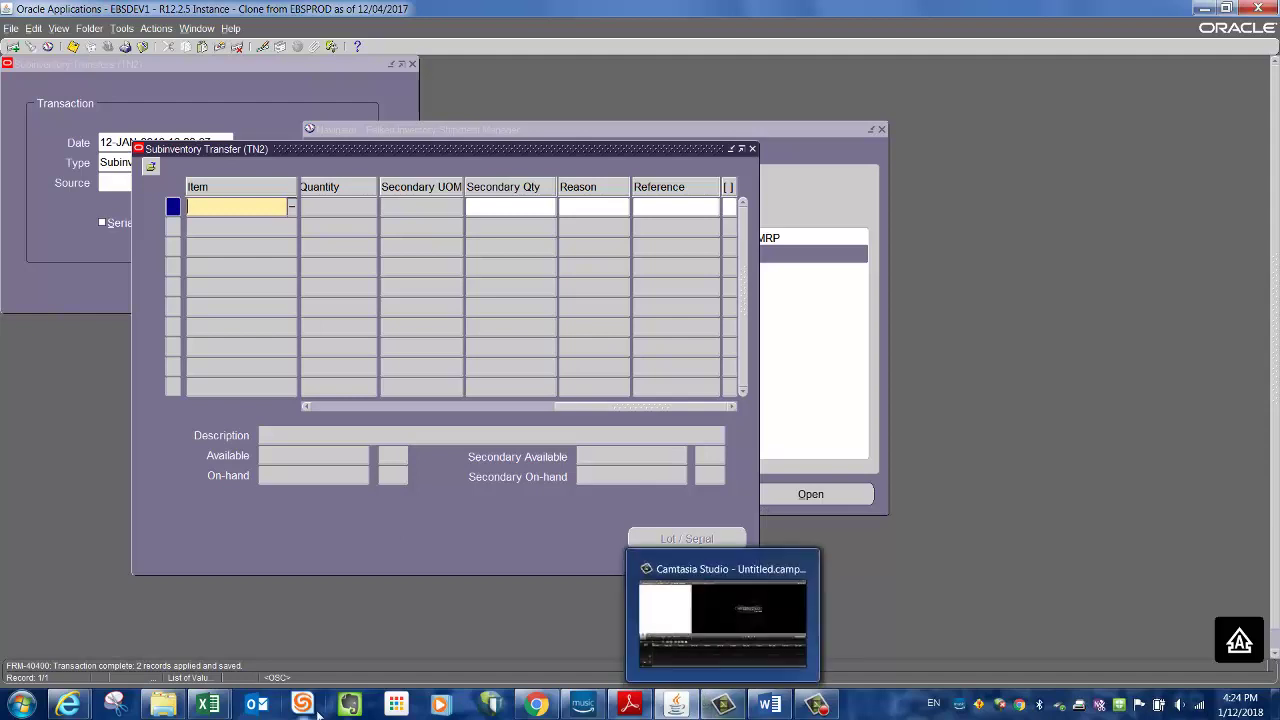
- Confirm the transfer saved with 2 records applied and leave the Oracle form
click(219, 708)
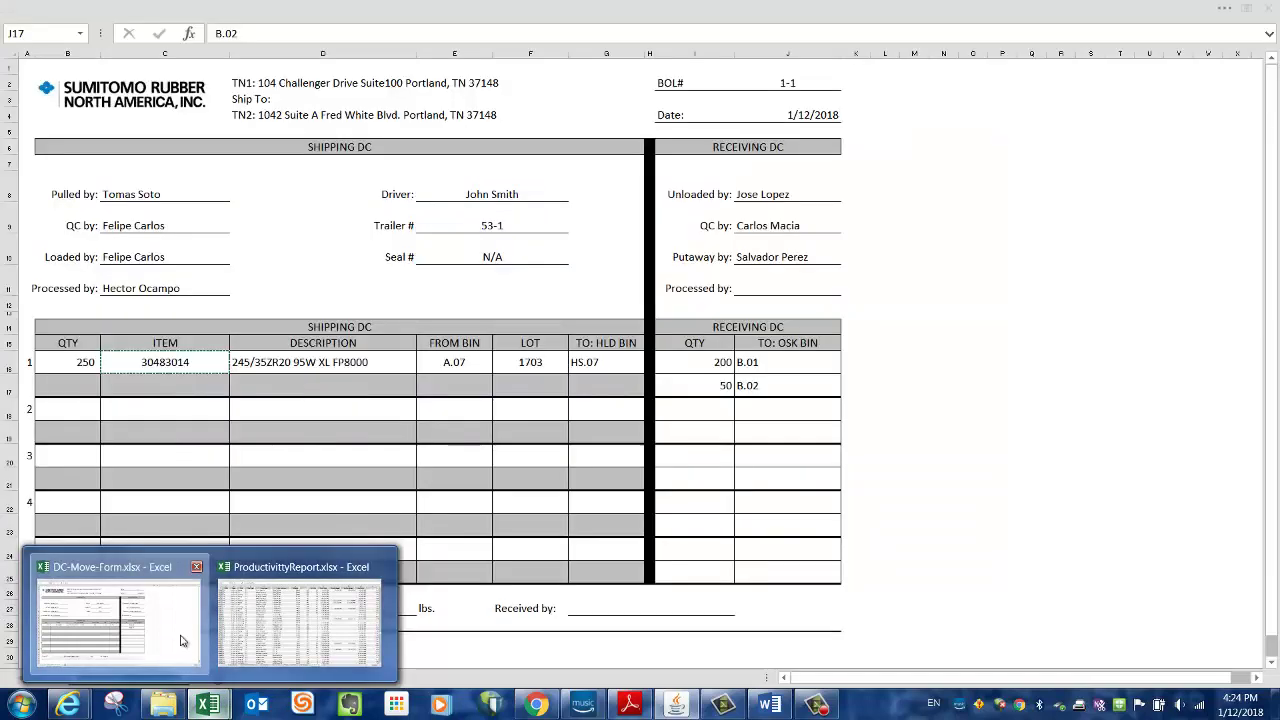
- Enter the receiver's name in the receiving Processed by cell J11, fixing a typo
click(182, 640)
click(758, 287)
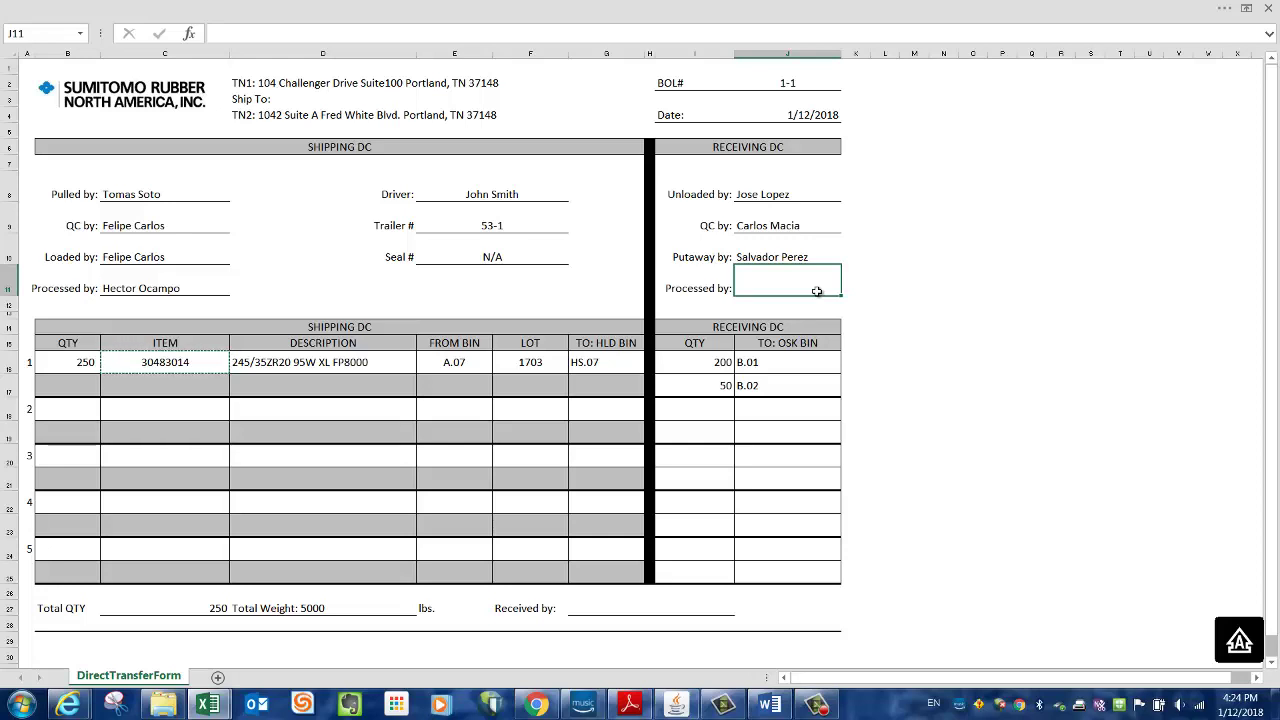
text(Hayes)
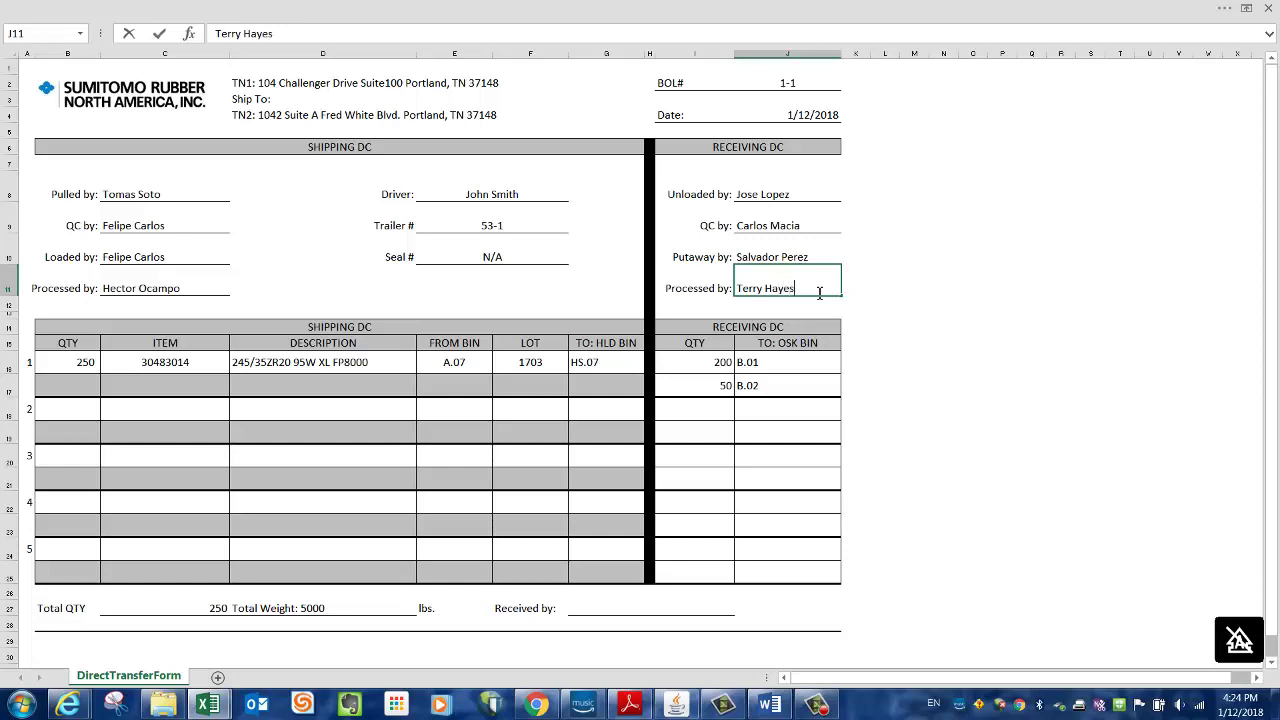
click(941, 340)
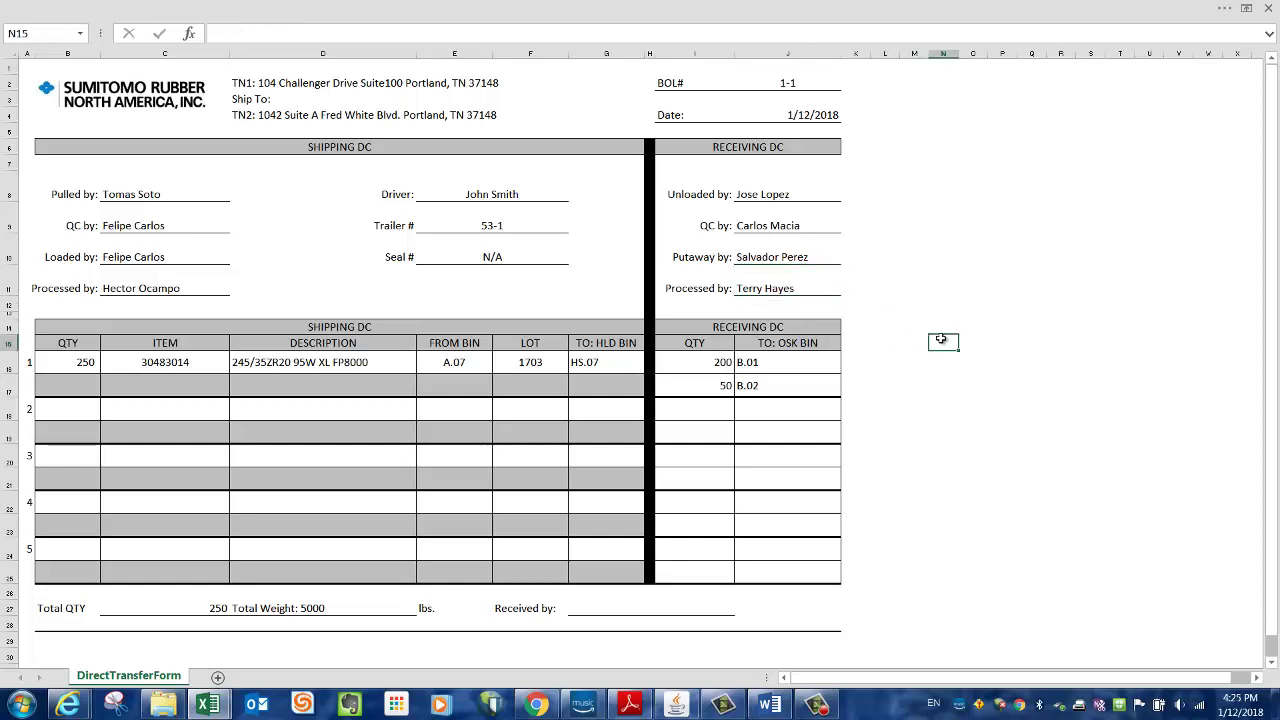
- Enter the receiver's name in the Received by cell G27
click(598, 605)
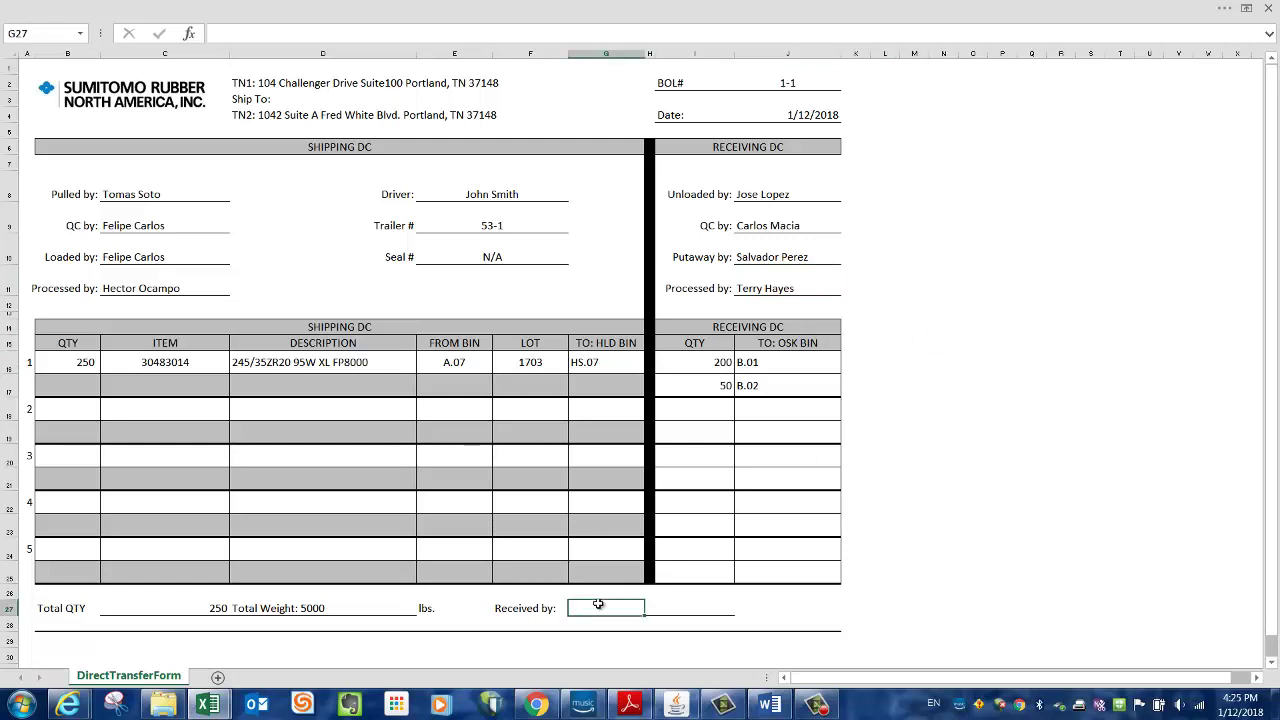
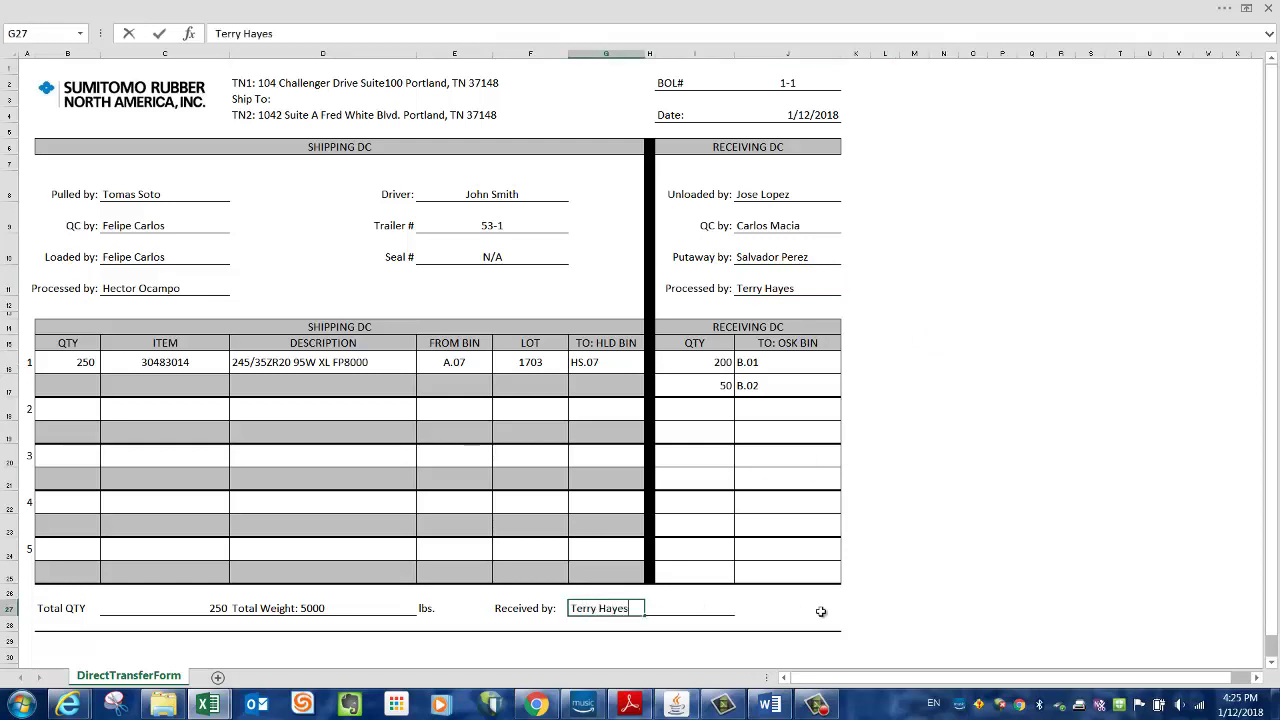
click(894, 571)
click(533, 604)
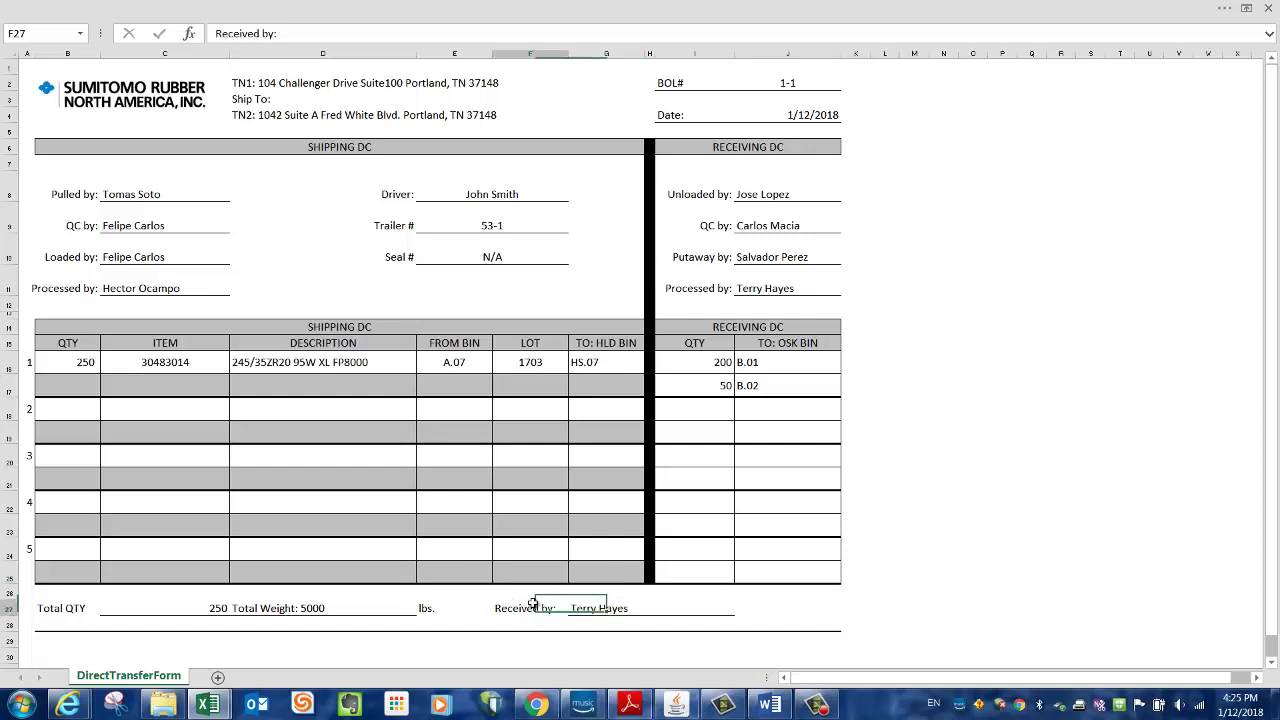
click(1001, 530)
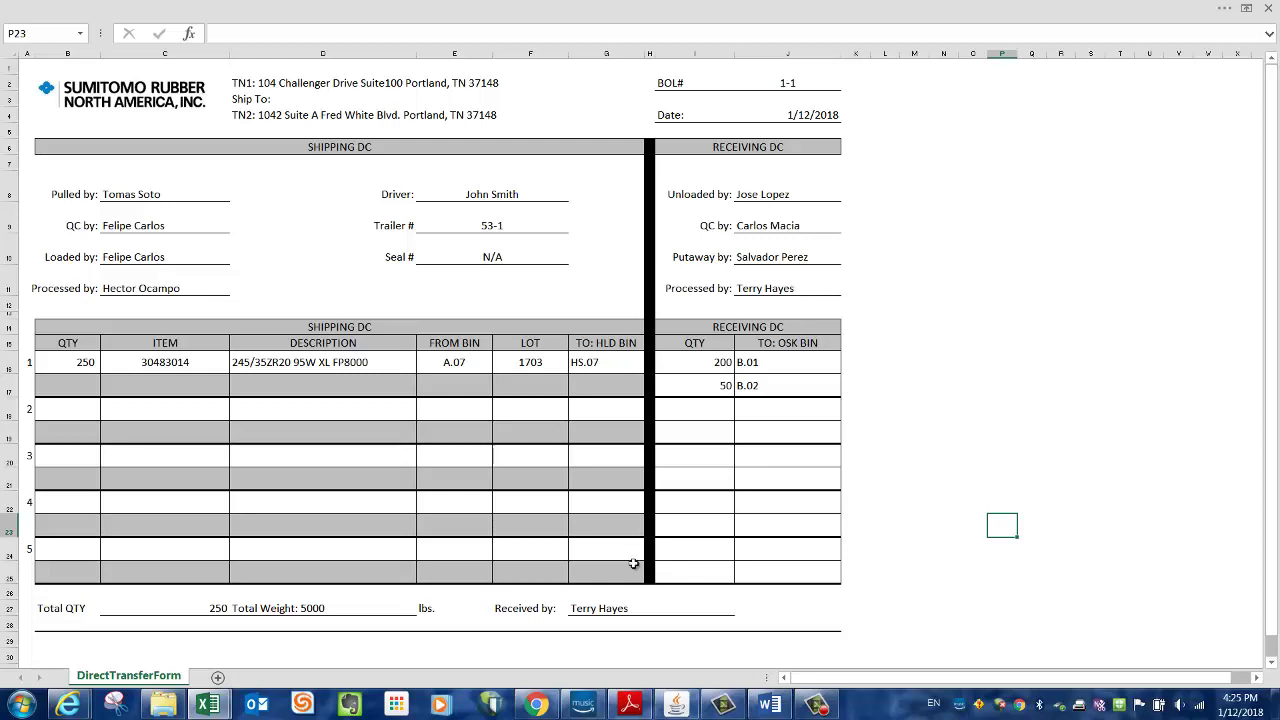
- Back in Oracle, close the Transfer Lines and Subinventory Transfers windows and collapse the Navigator tree
click(684, 708)
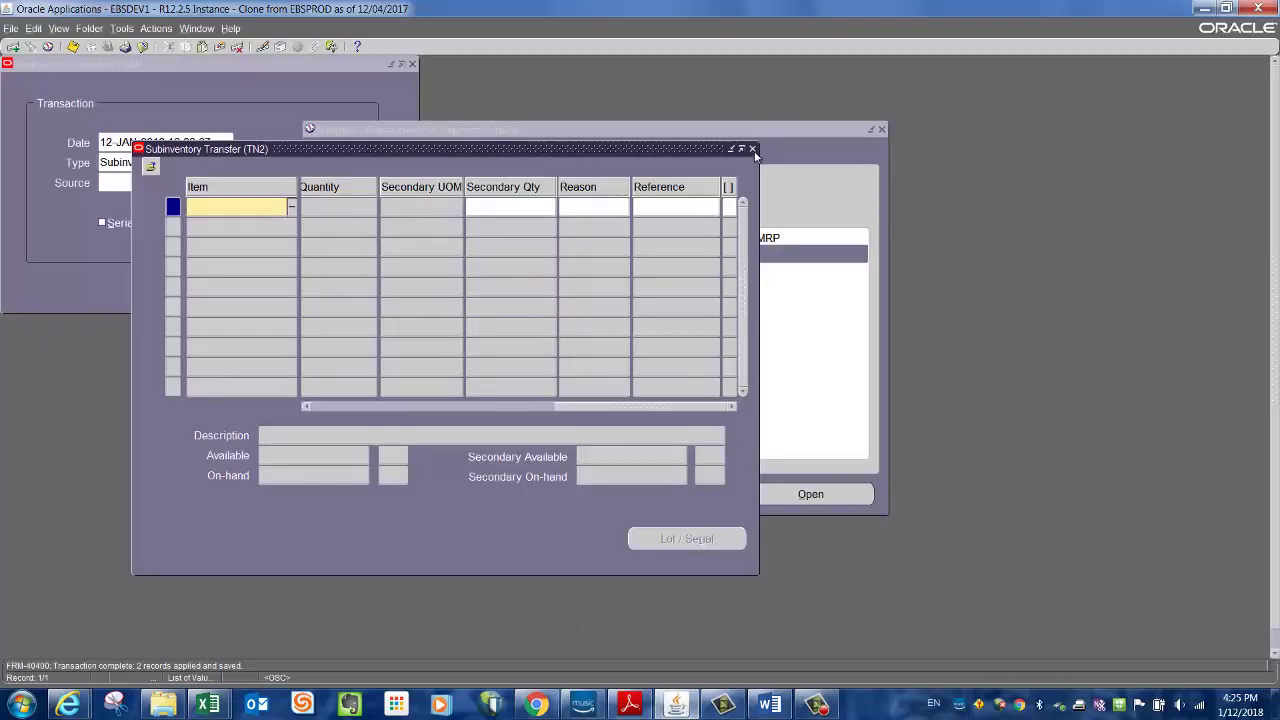
click(752, 147)
click(412, 64)
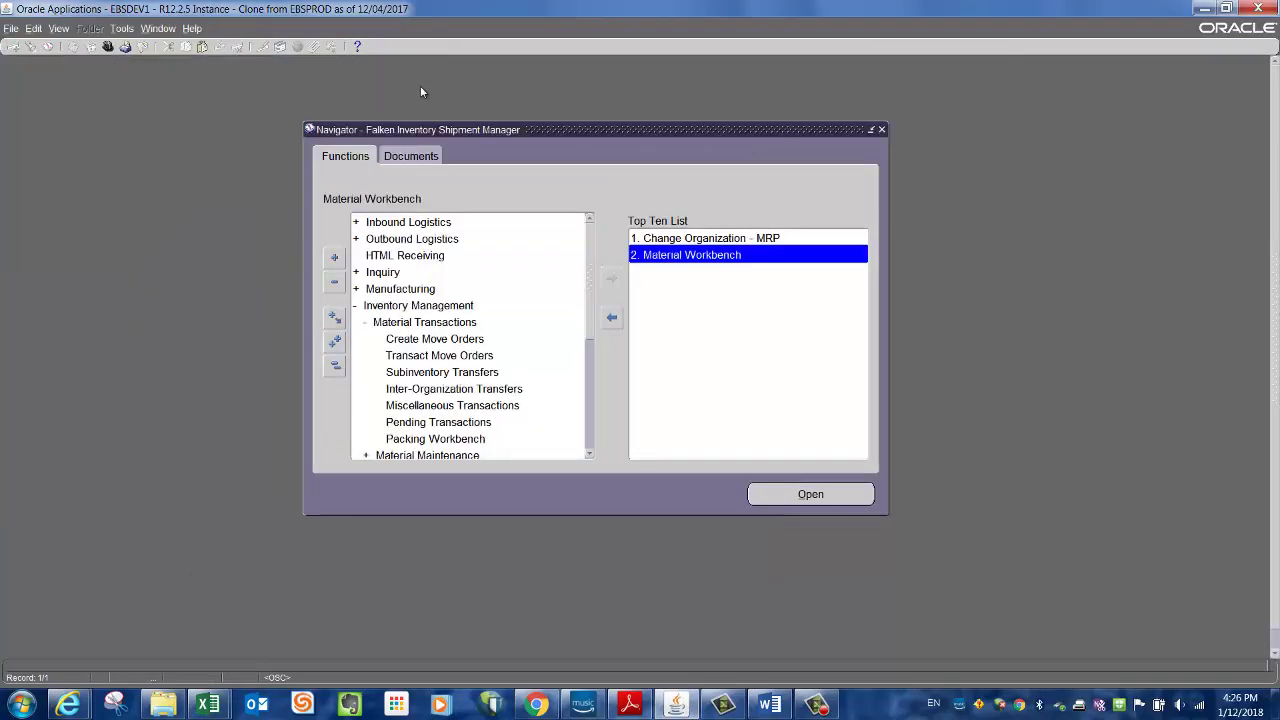
click(335, 365)
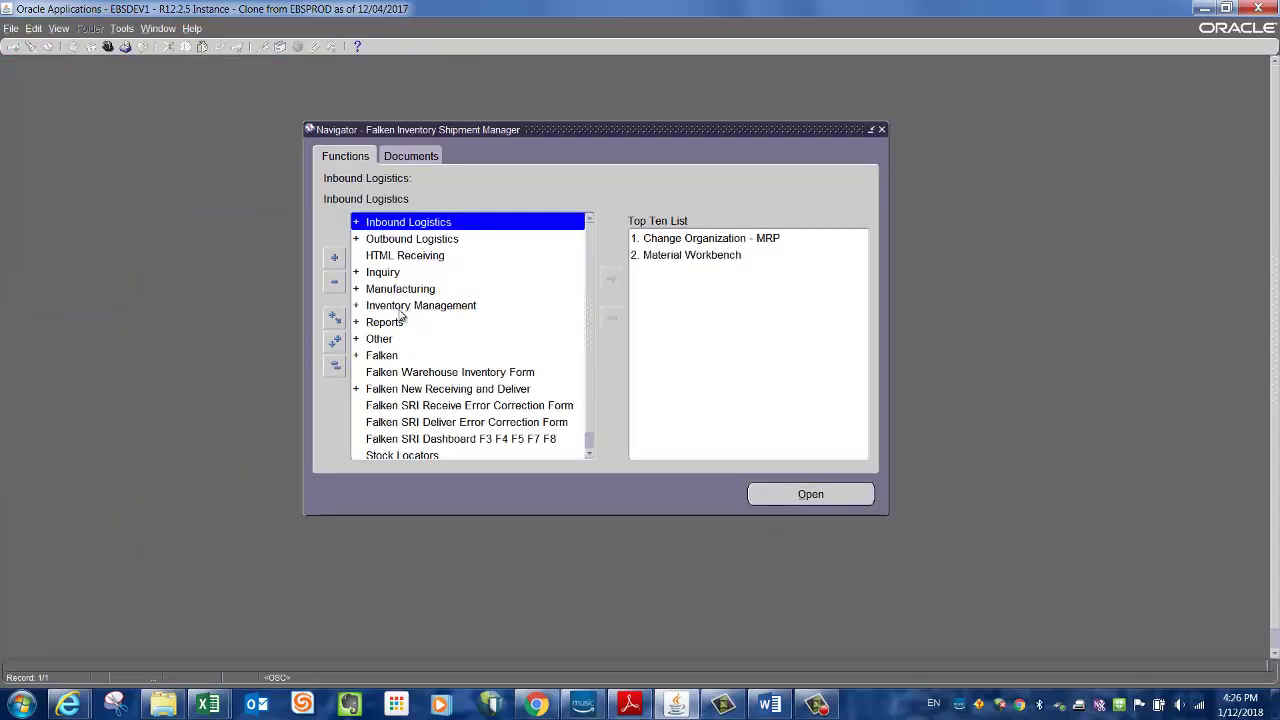